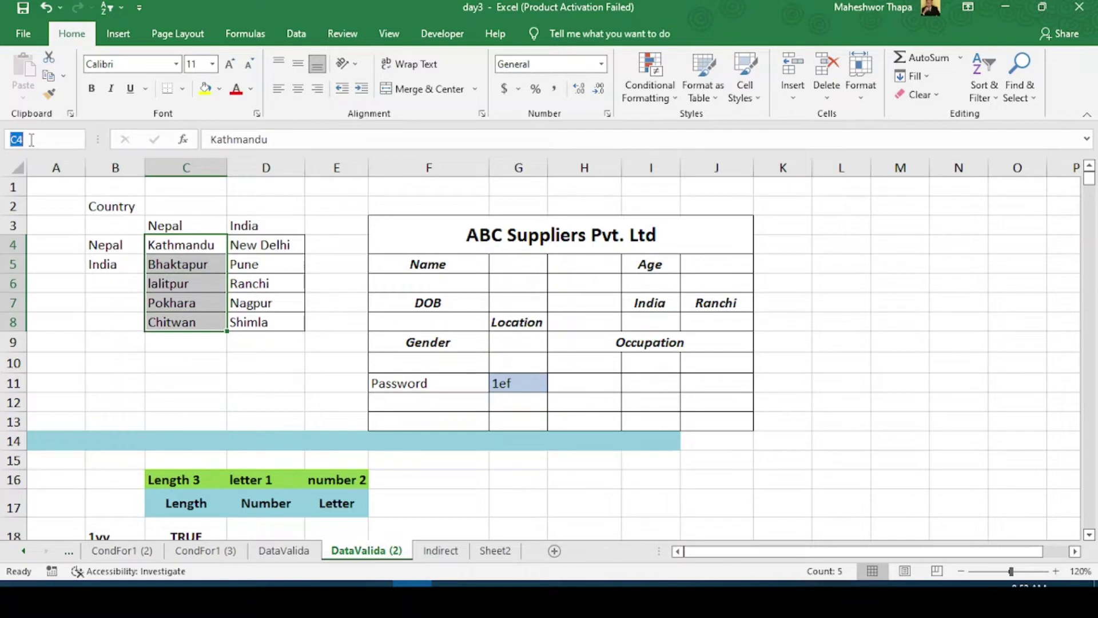
- Define the named range India for the Indian city cells D4:D8
key("Return")
left_click_drag(255, 245, 262, 322)
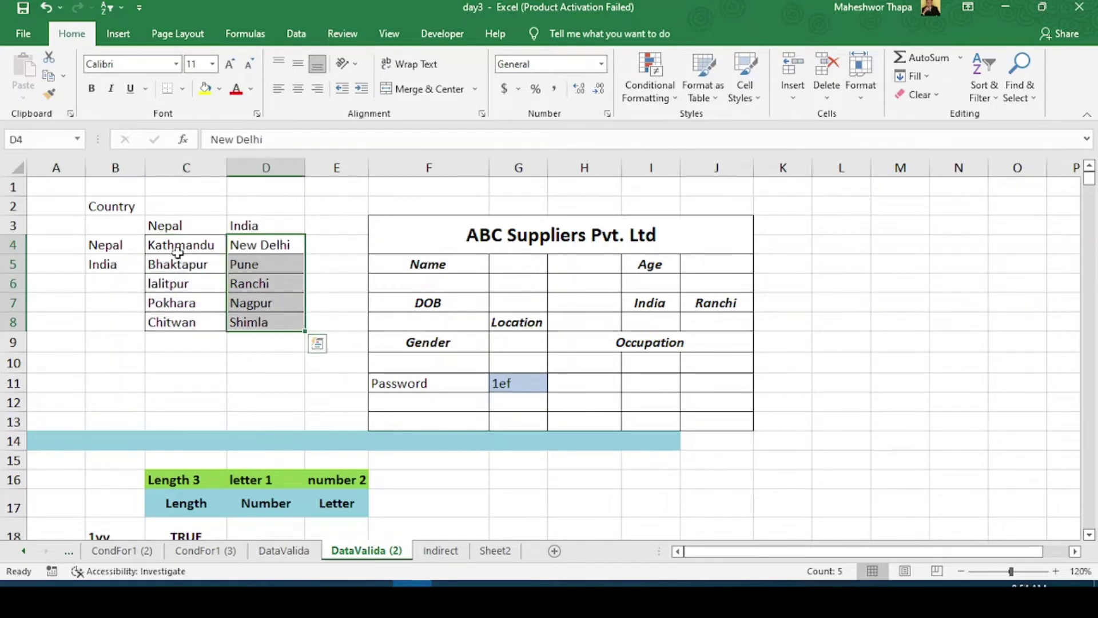
left_click(38, 141)
type("India")
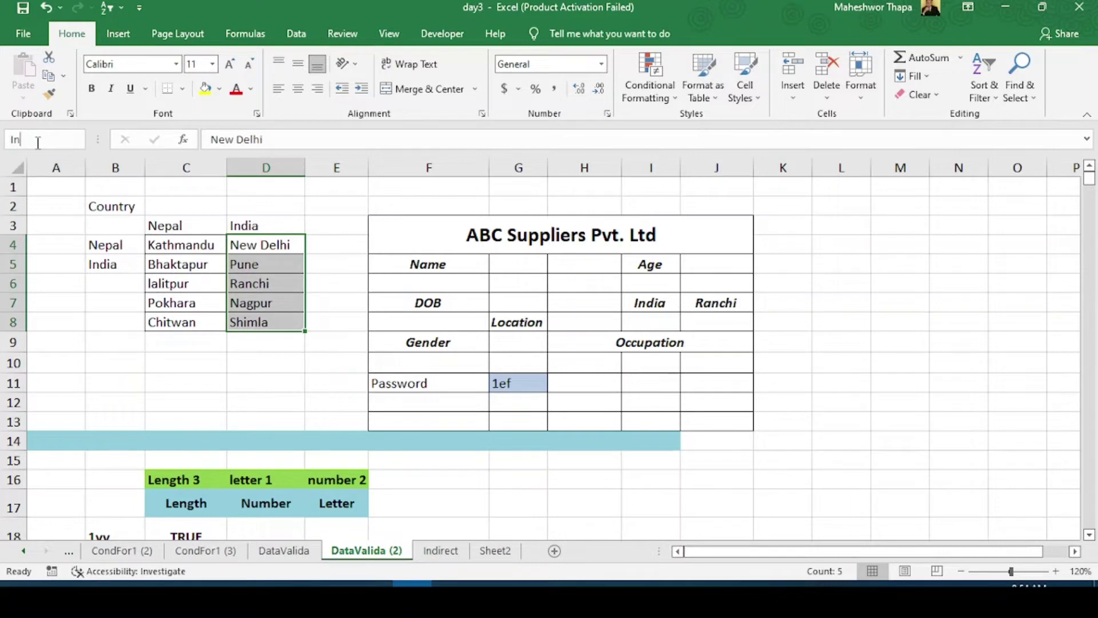
key("Return")
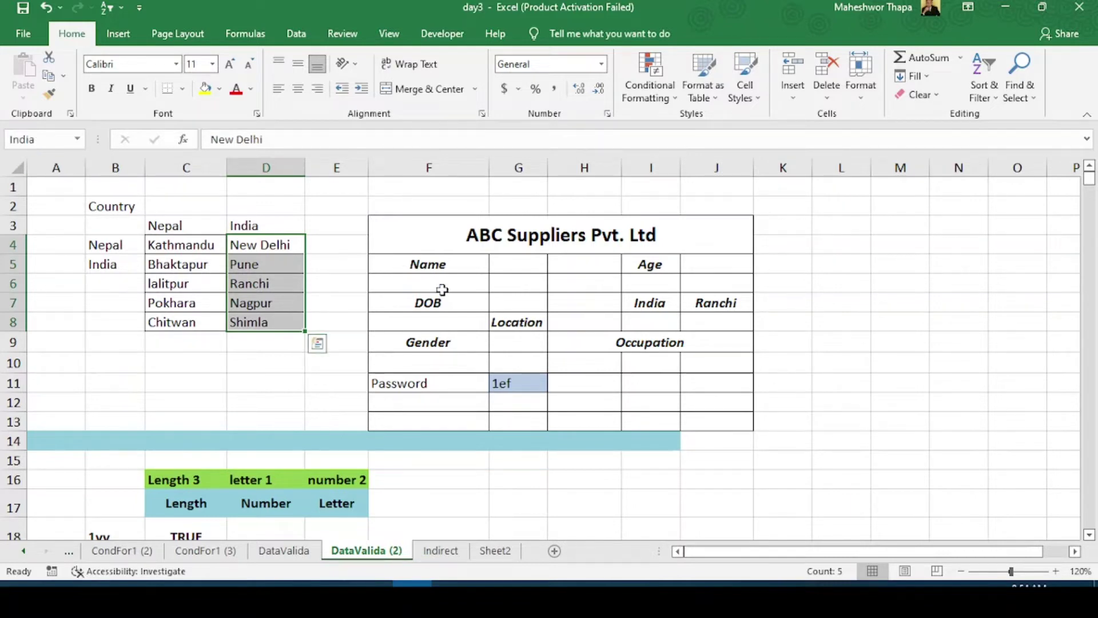
- Apply list data validation to the country cell I7 with the source =asia
left_click(446, 296)
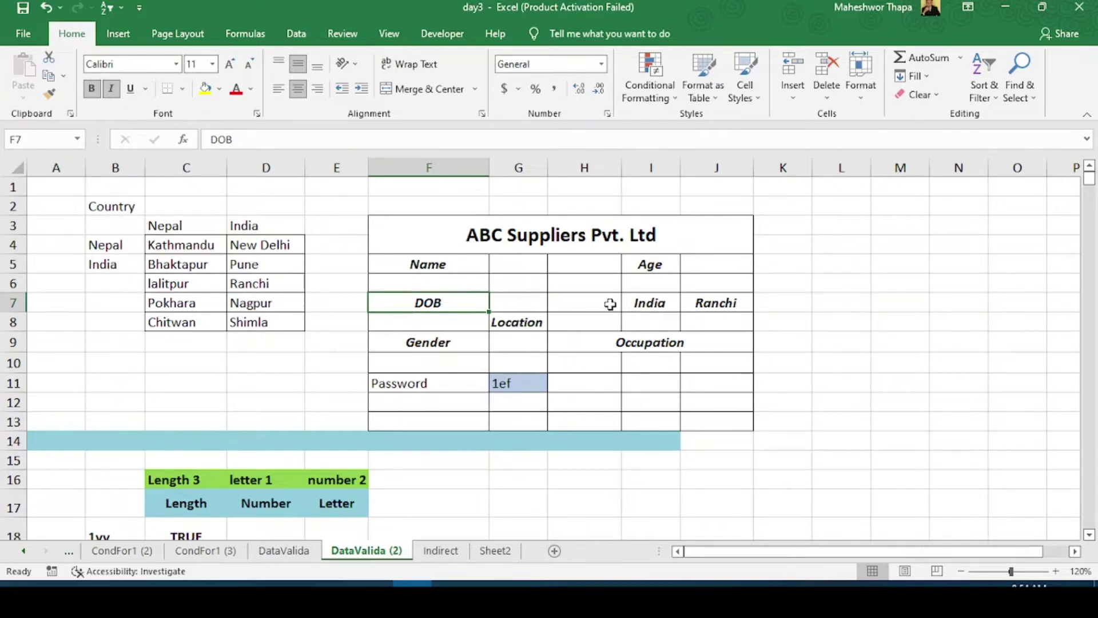
left_click(643, 303)
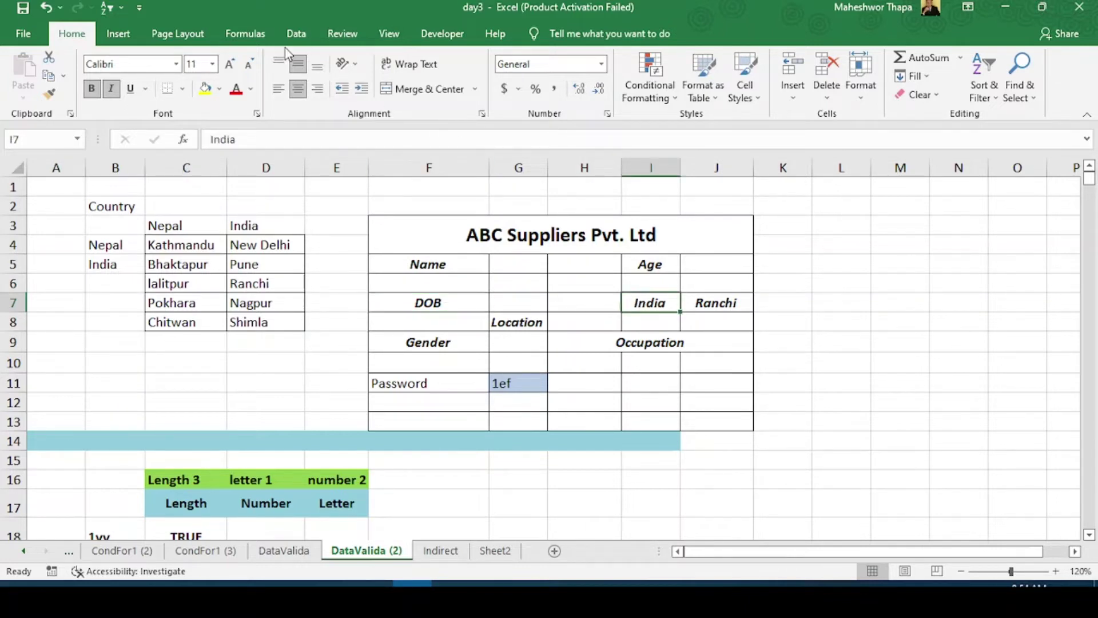
left_click(297, 33)
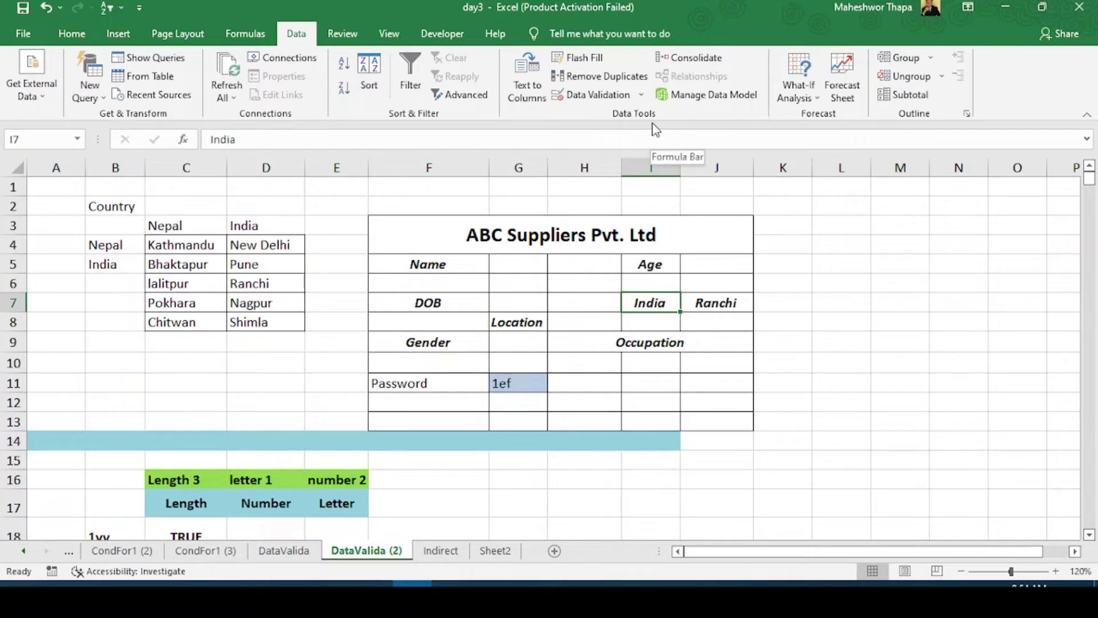
left_click(599, 95)
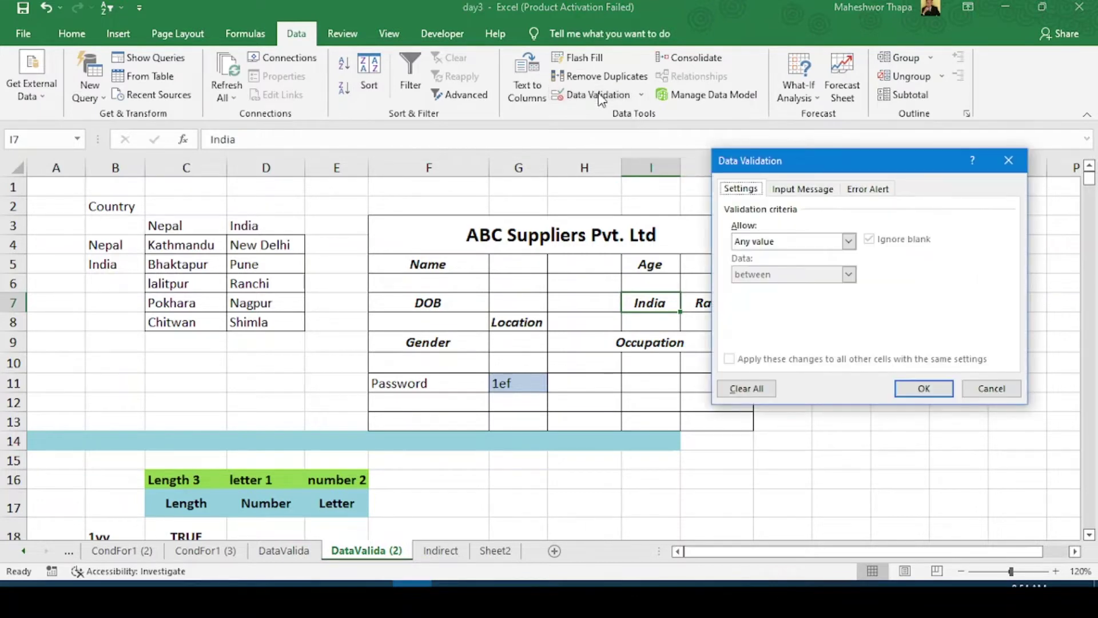
left_click(848, 243)
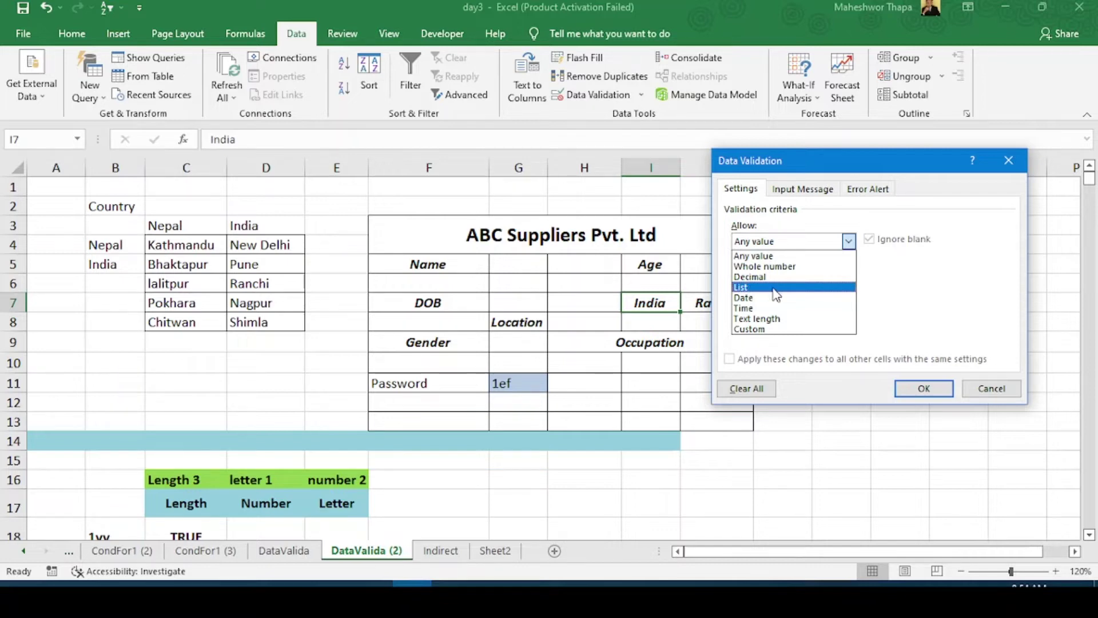
left_click(774, 290)
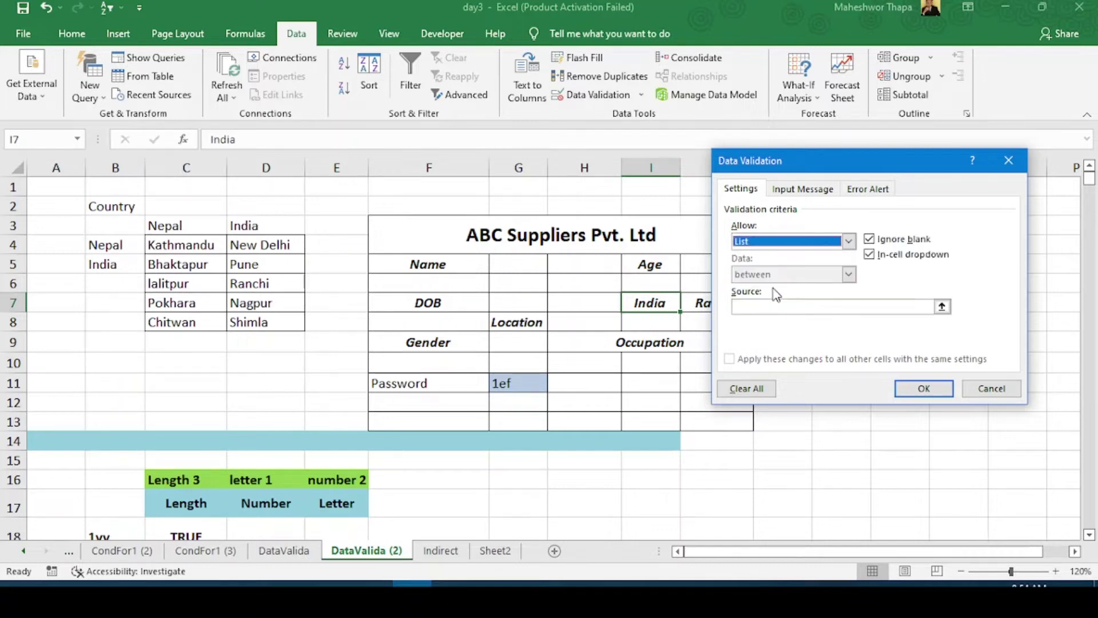
left_click(754, 308)
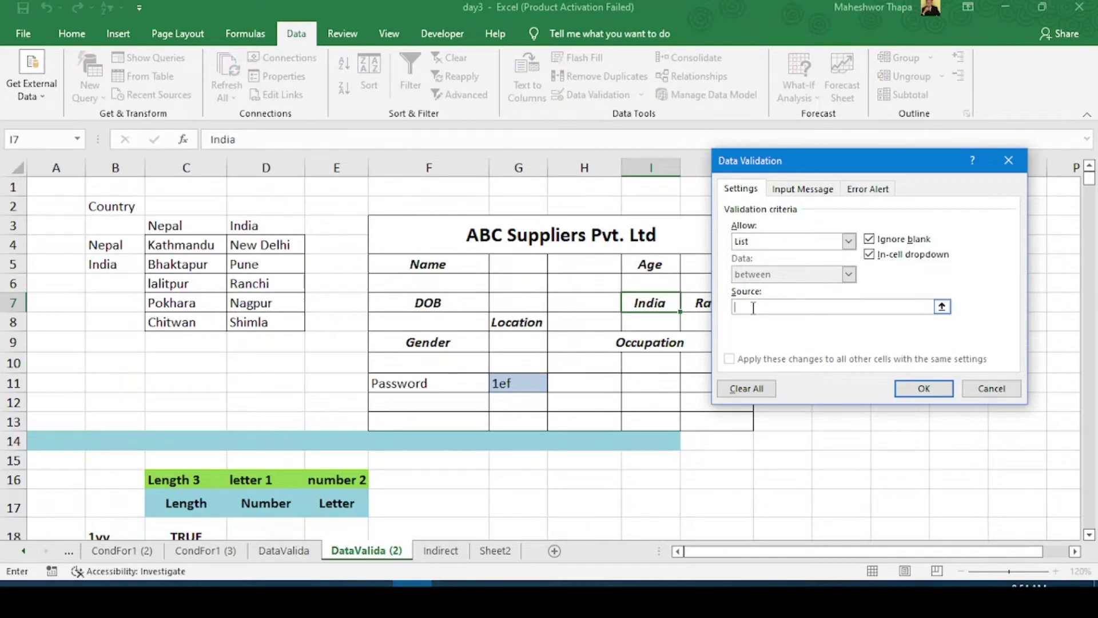
type("=asia")
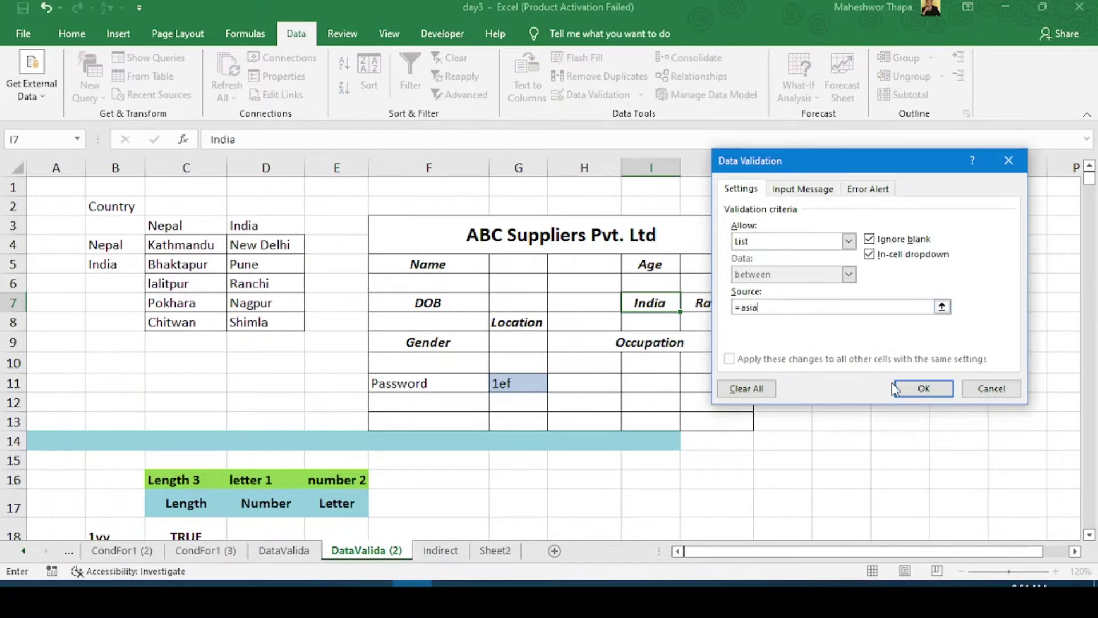
left_click(906, 389)
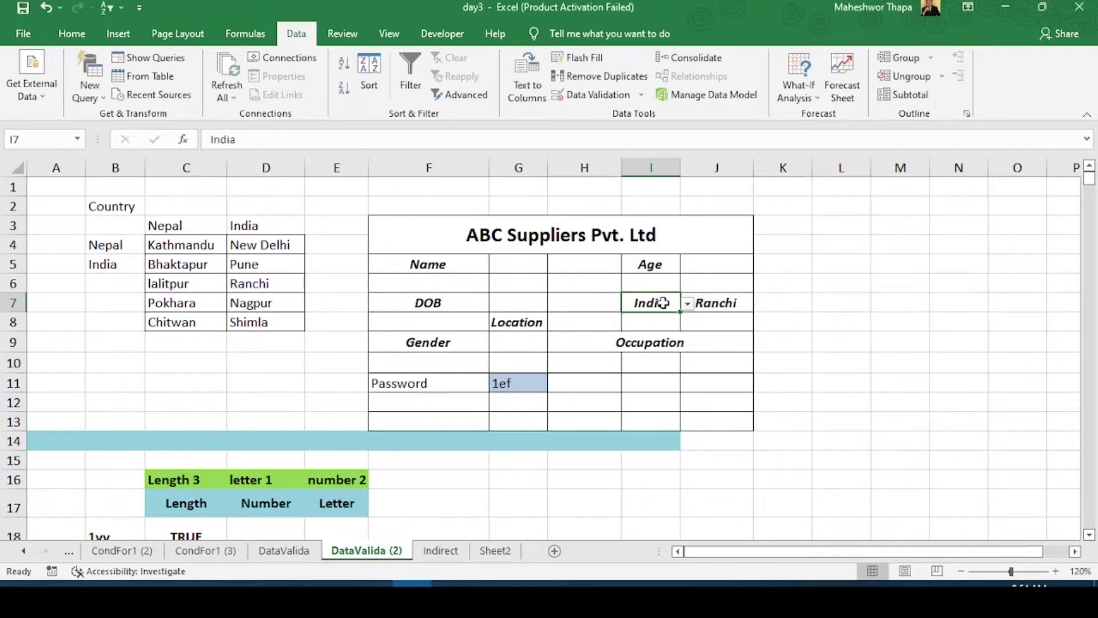
- Choose Nepal from the country drop-down list in cell I7
left_click(687, 304)
left_click(666, 317)
left_click(729, 300)
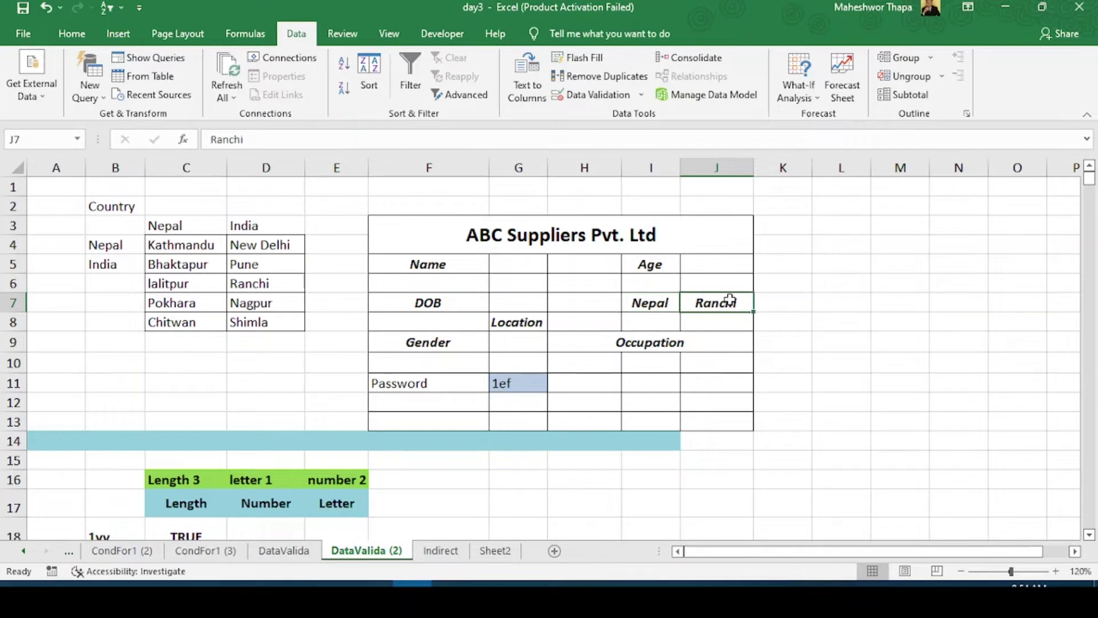
left_click(659, 303)
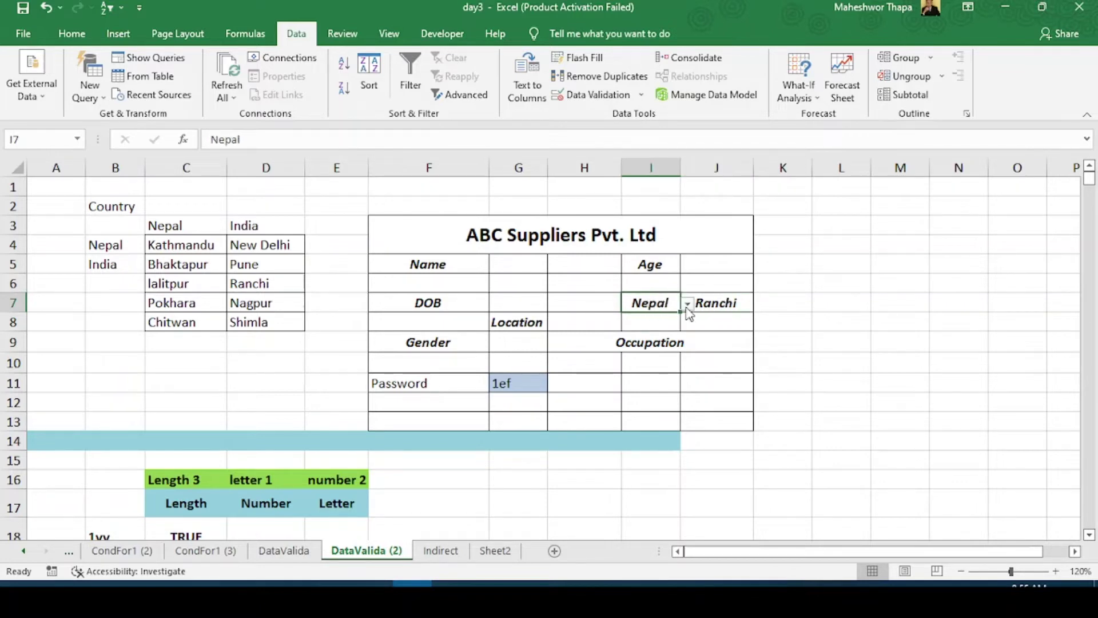
- Apply list data validation to the city cell J7 with the source =INDIRECT($I$7)
left_click(705, 303)
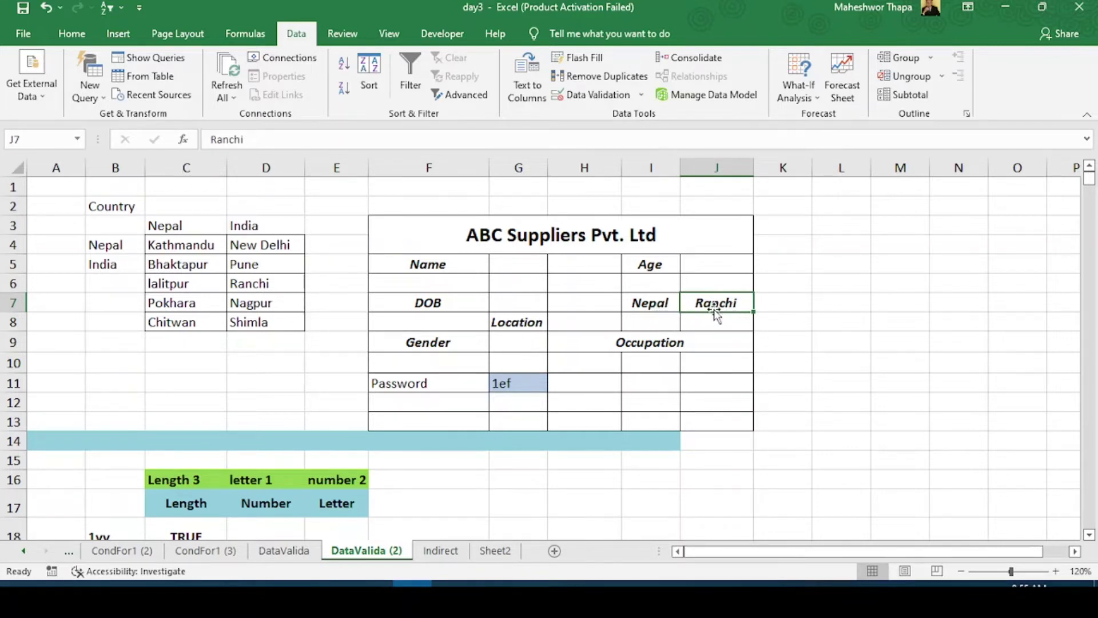
left_click(618, 96)
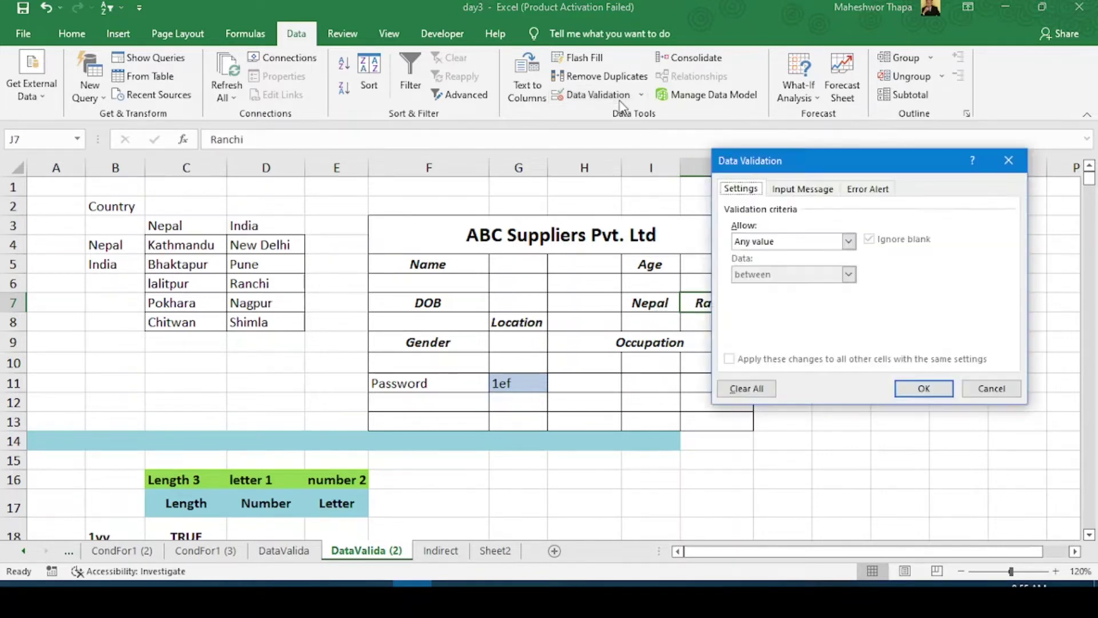
left_click(790, 241)
left_click(783, 288)
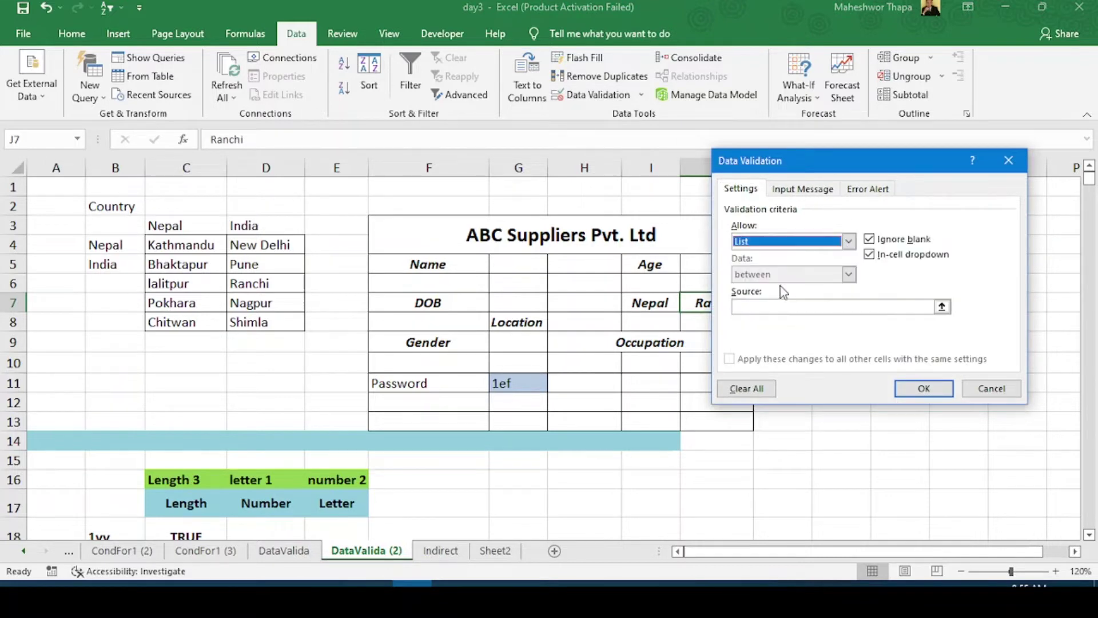
left_click(761, 307)
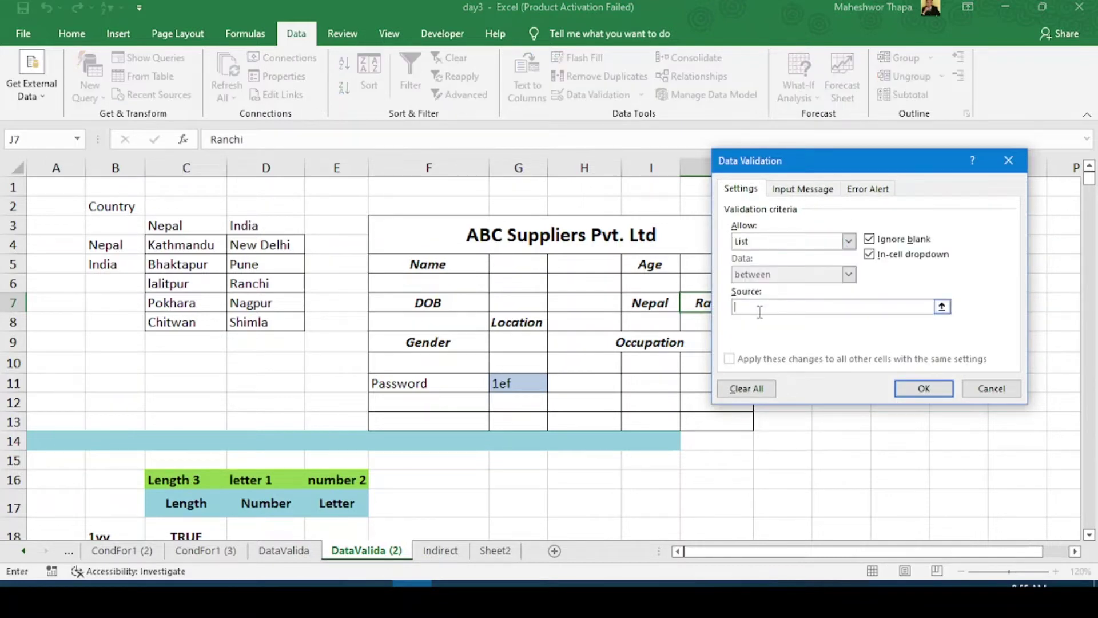
left_click_drag(782, 172, 864, 167)
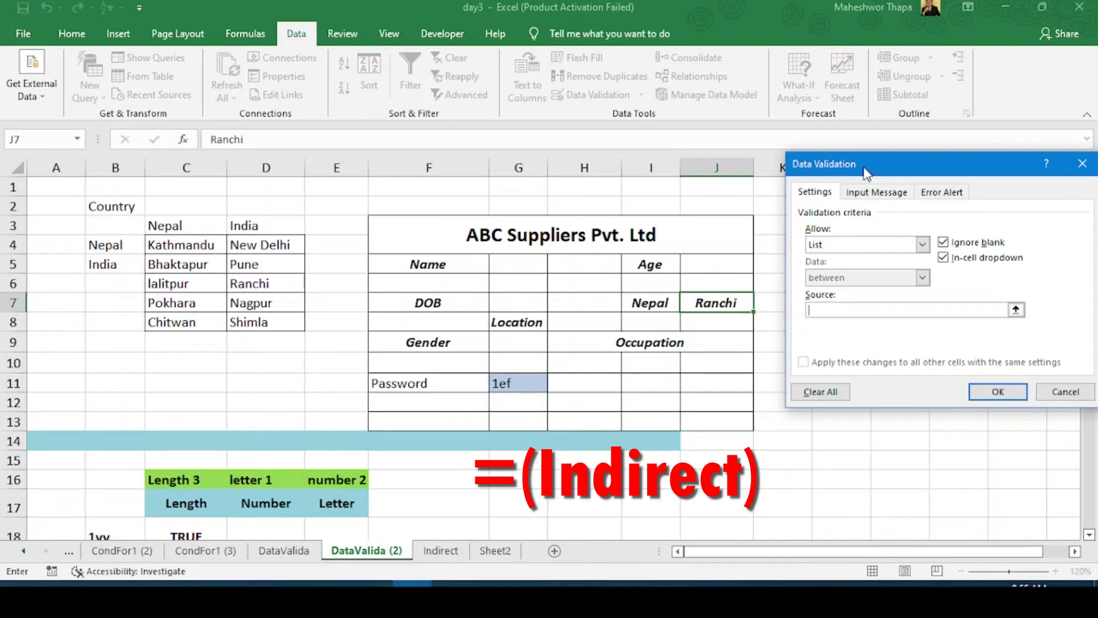
type("=indirect(")
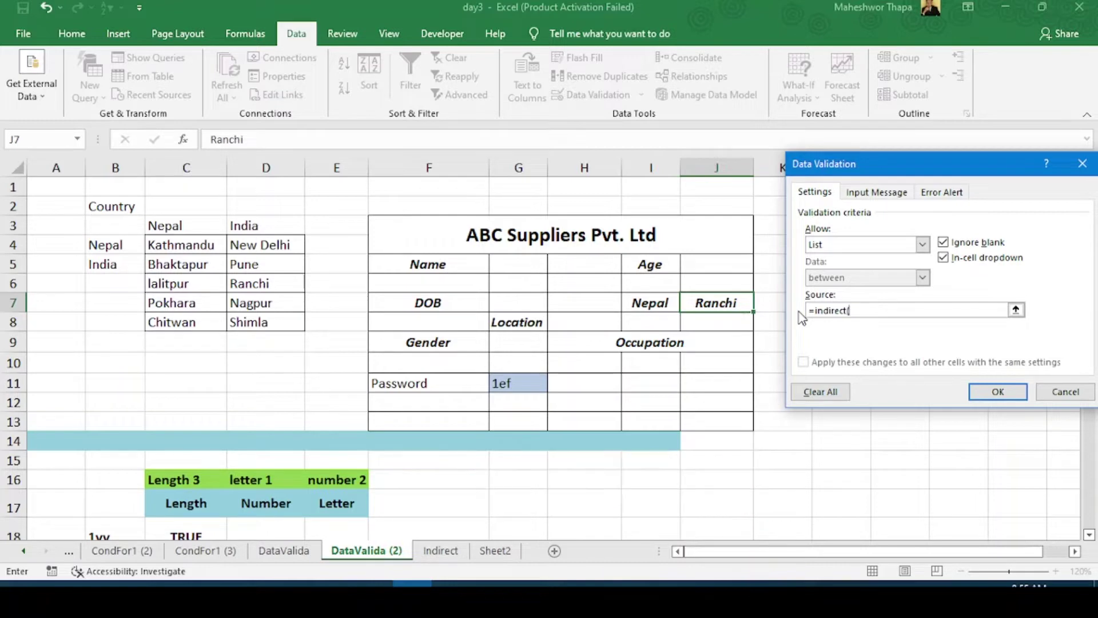
left_click(654, 300)
type(")")
left_click(998, 391)
- Test the dependent drop-down lists by choosing India in I7 and Nagpur in J7
left_click(655, 305)
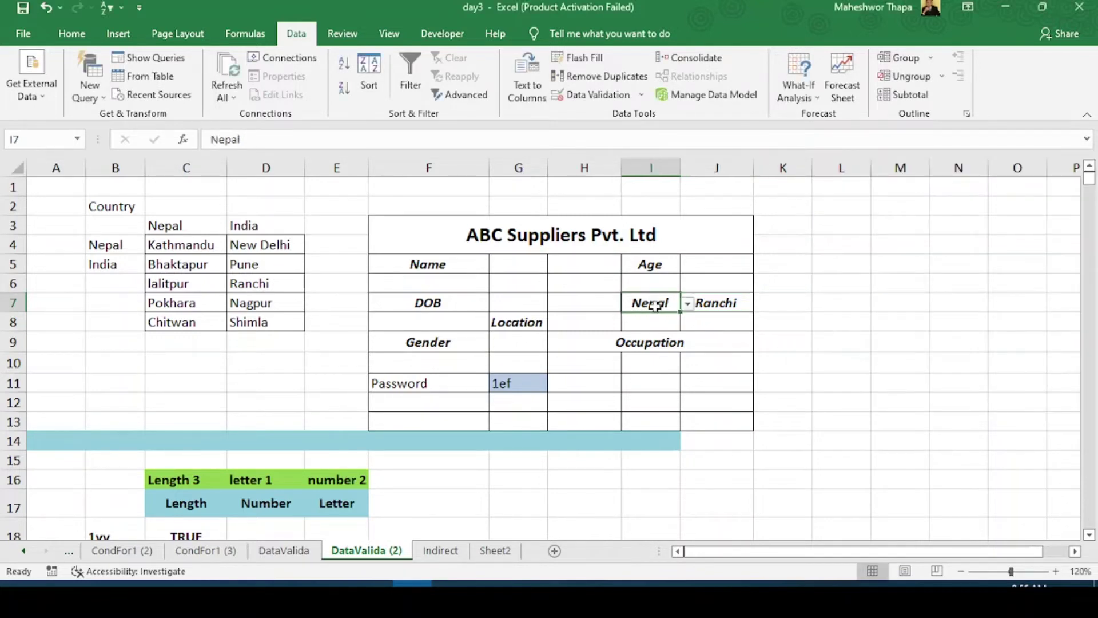
left_click(712, 309)
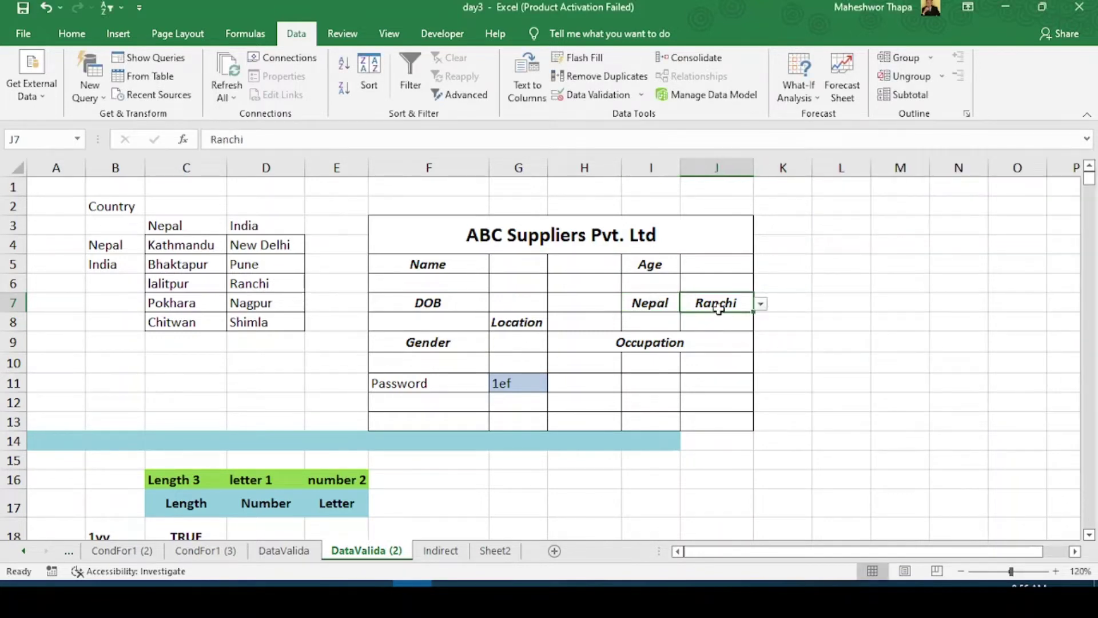
left_click(761, 305)
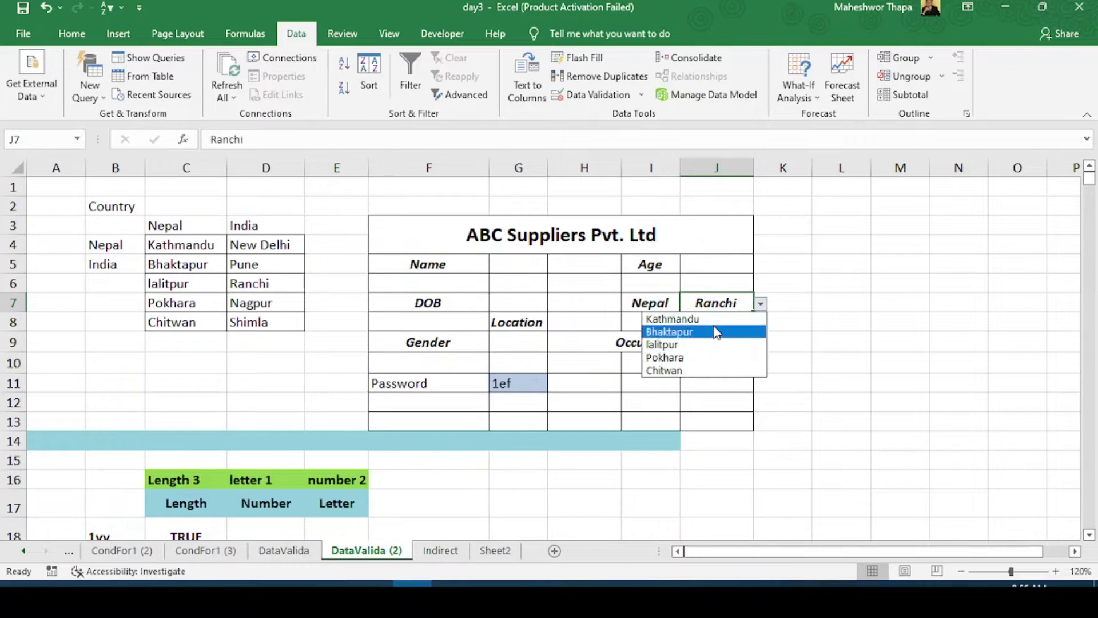
left_click(652, 302)
left_click(654, 302)
left_click(687, 304)
left_click(663, 329)
left_click(712, 303)
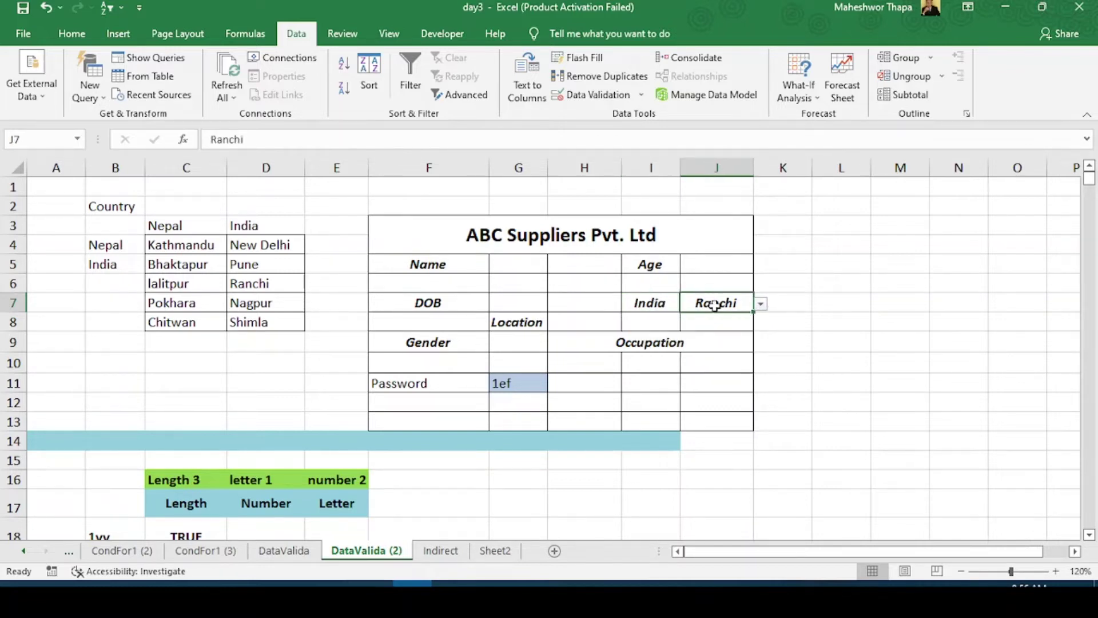
left_click(762, 306)
left_click(703, 363)
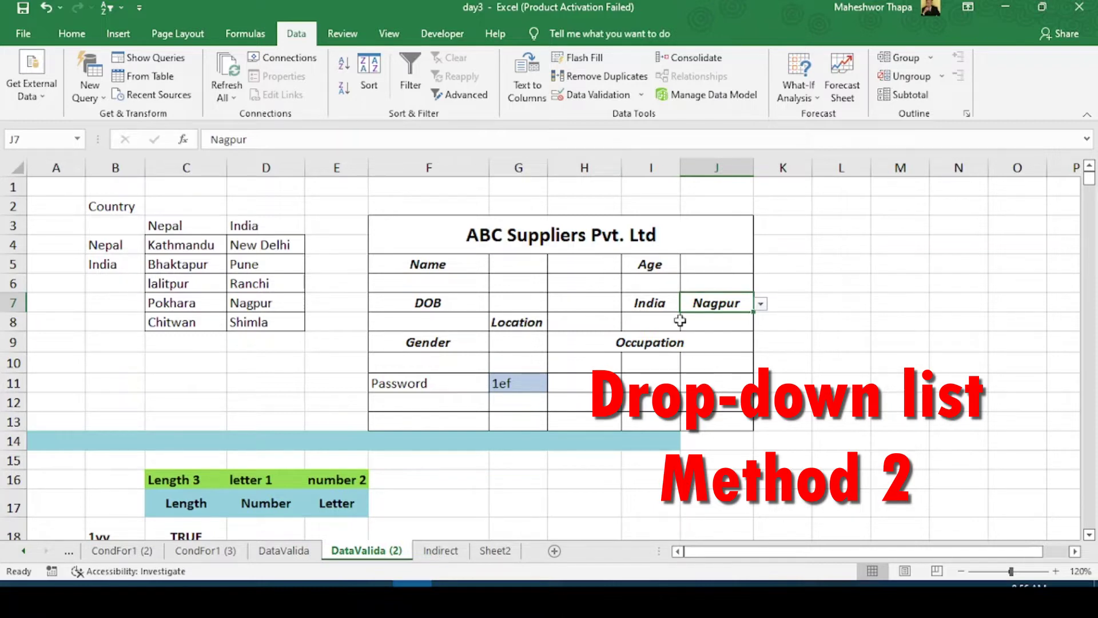
- Clear all data validation settings from the city cell J7
left_click(598, 96)
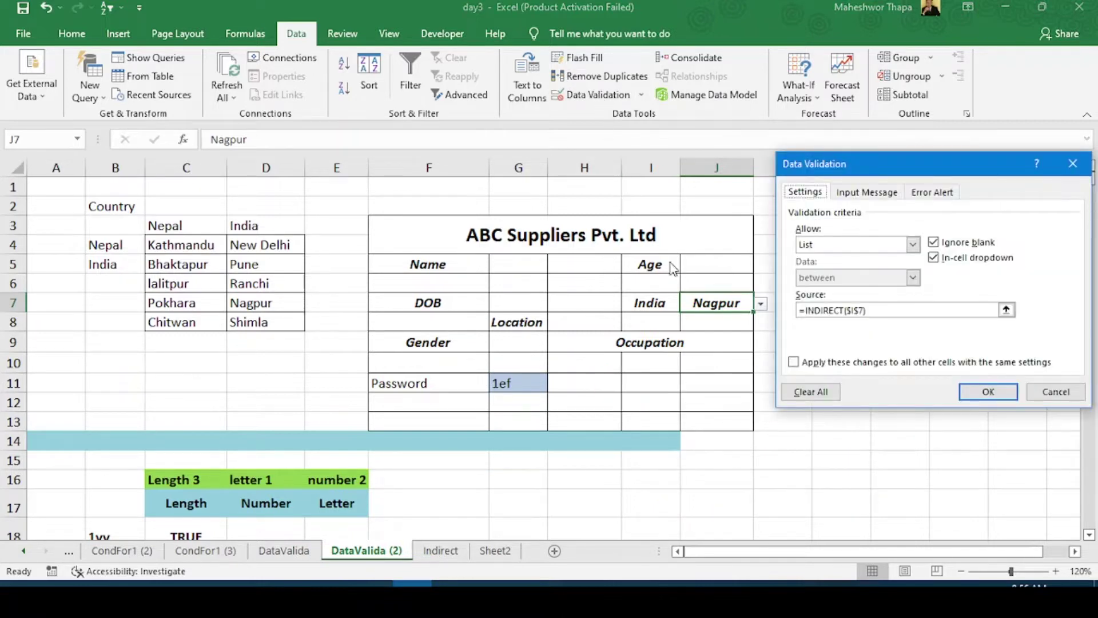
left_click(825, 391)
left_click(1011, 395)
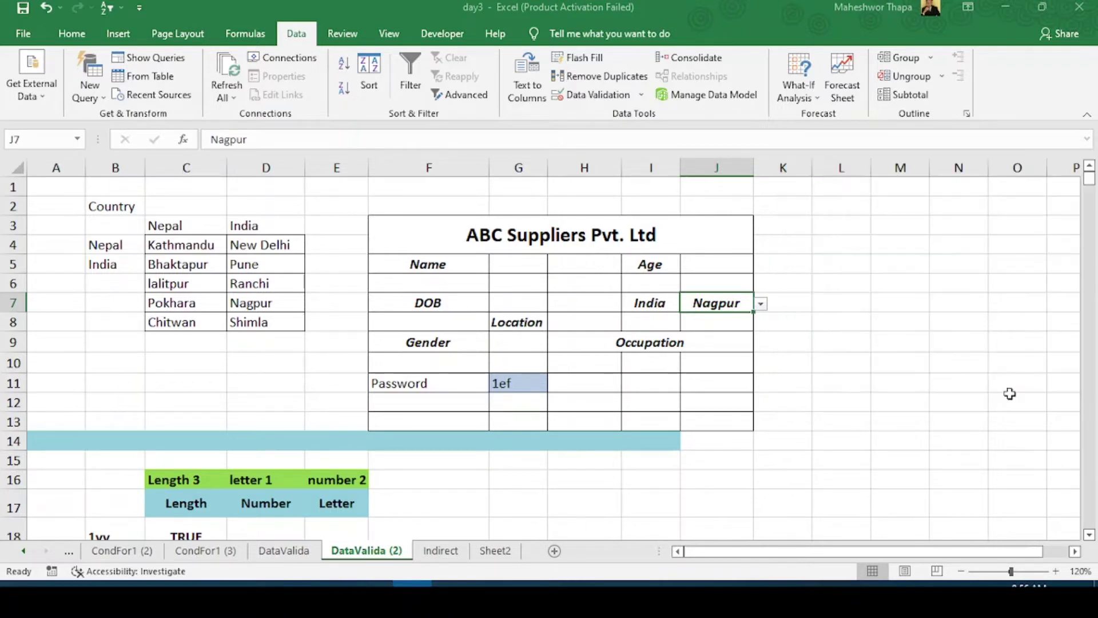
- Apply list data validation to J7 with the source =if($I$7="Nepal",Nepal,India)
left_click(618, 96)
left_click(911, 239)
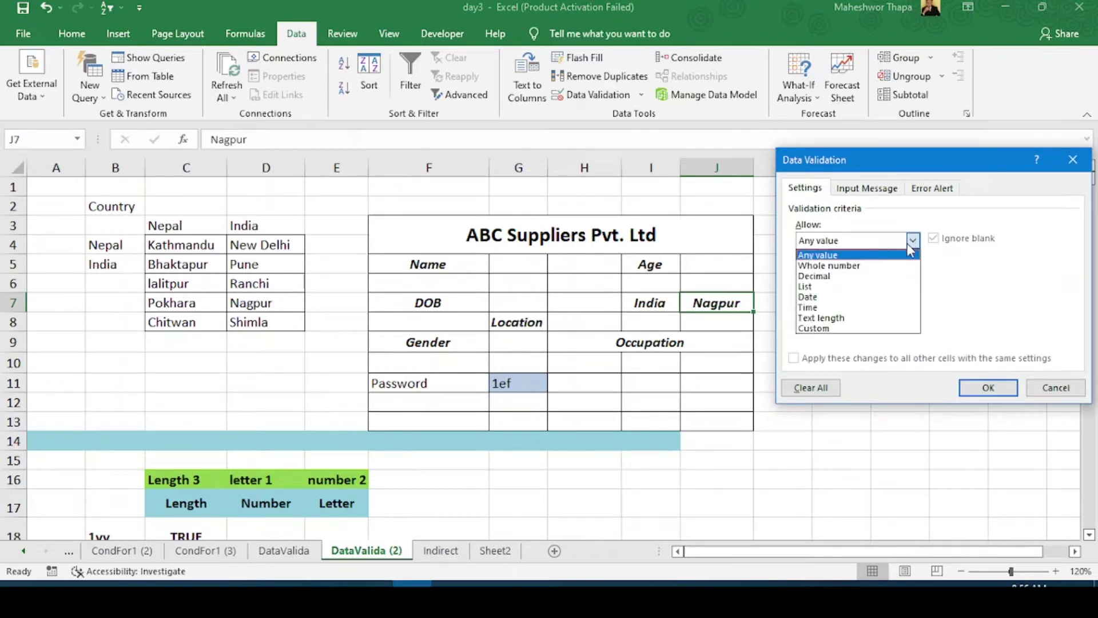
left_click(812, 286)
left_click(827, 307)
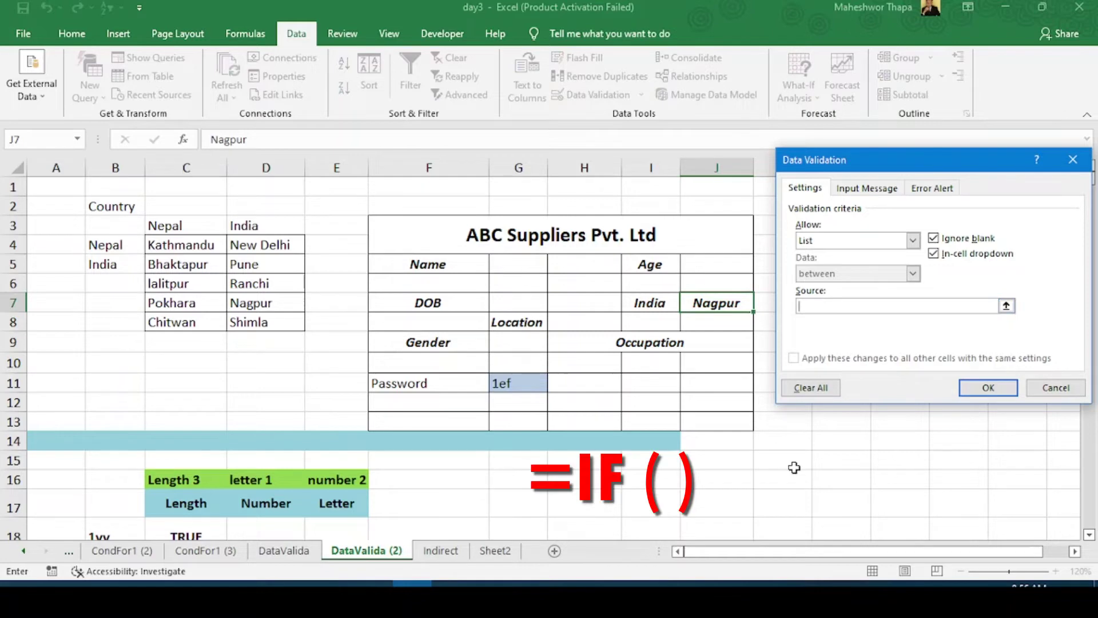
type("=if(")
left_click(653, 303)
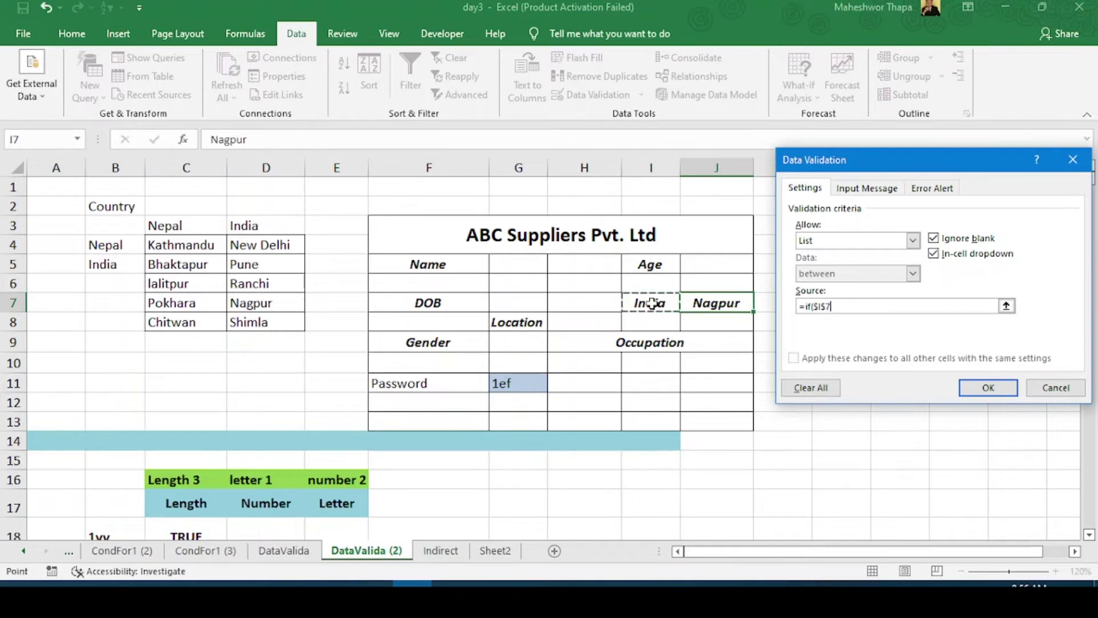
type("=\"Nepal")
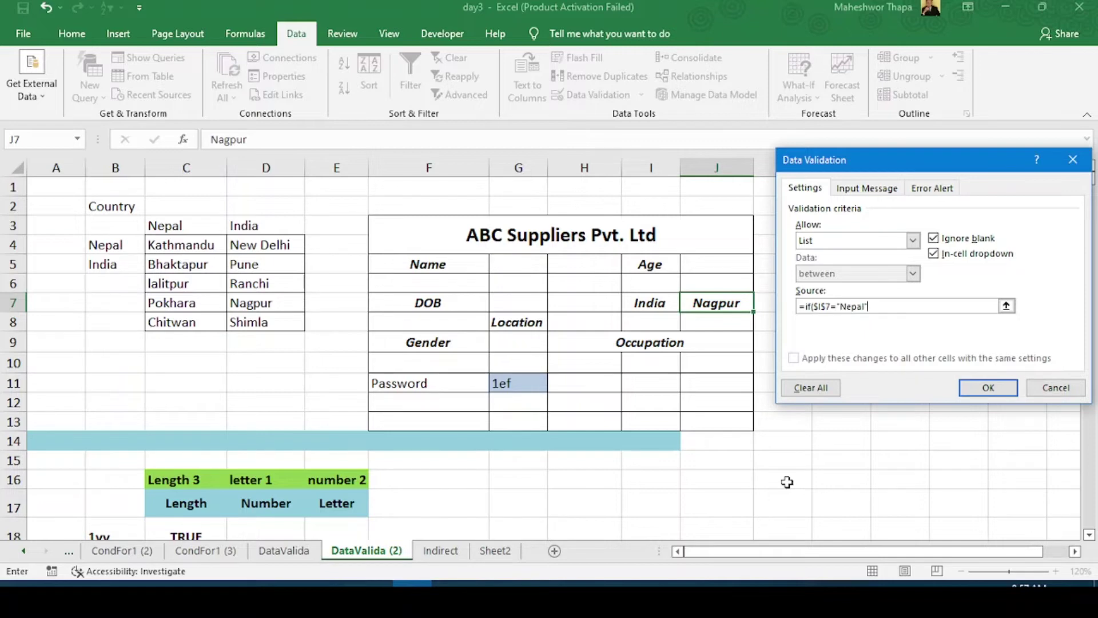
type("\",Nepal,India)")
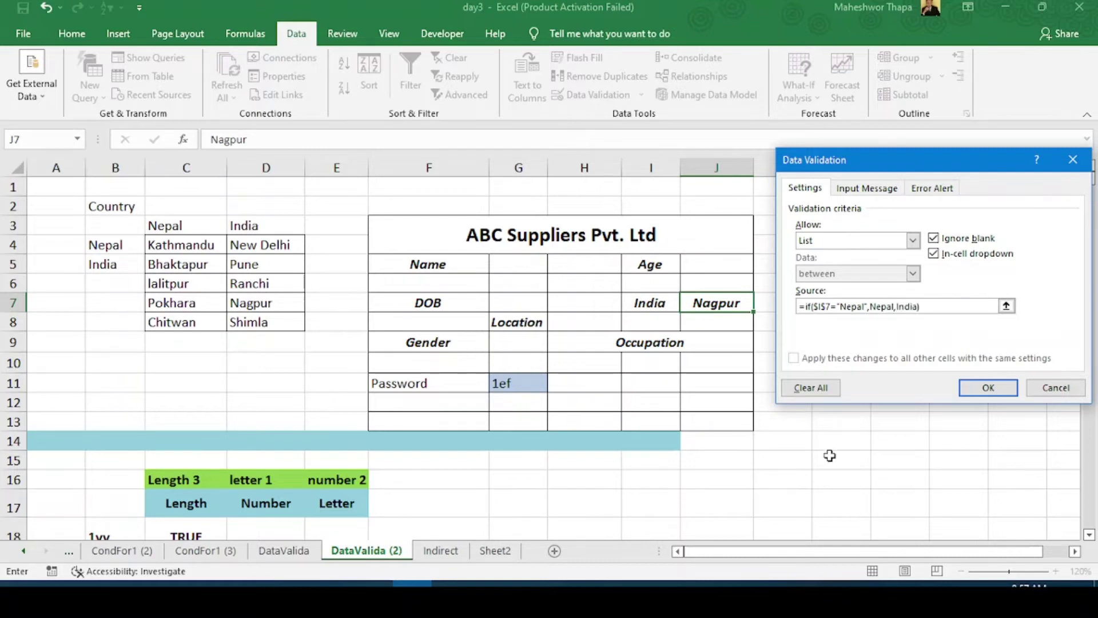
left_click(988, 388)
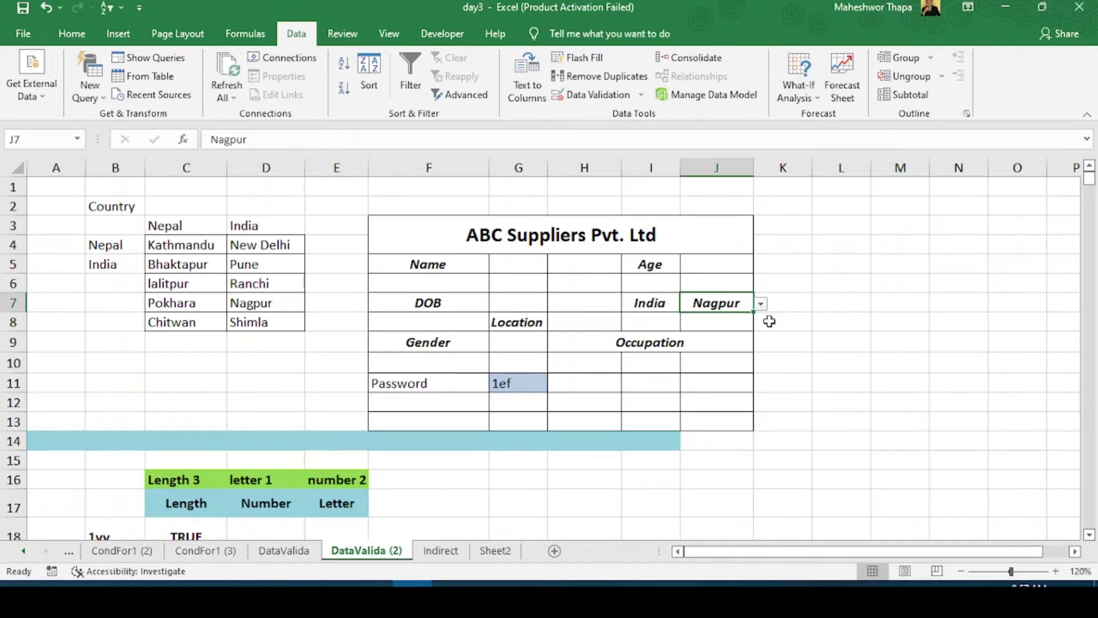
- Switch the country in cell I7 to Nepal using its drop-down list
left_click(656, 302)
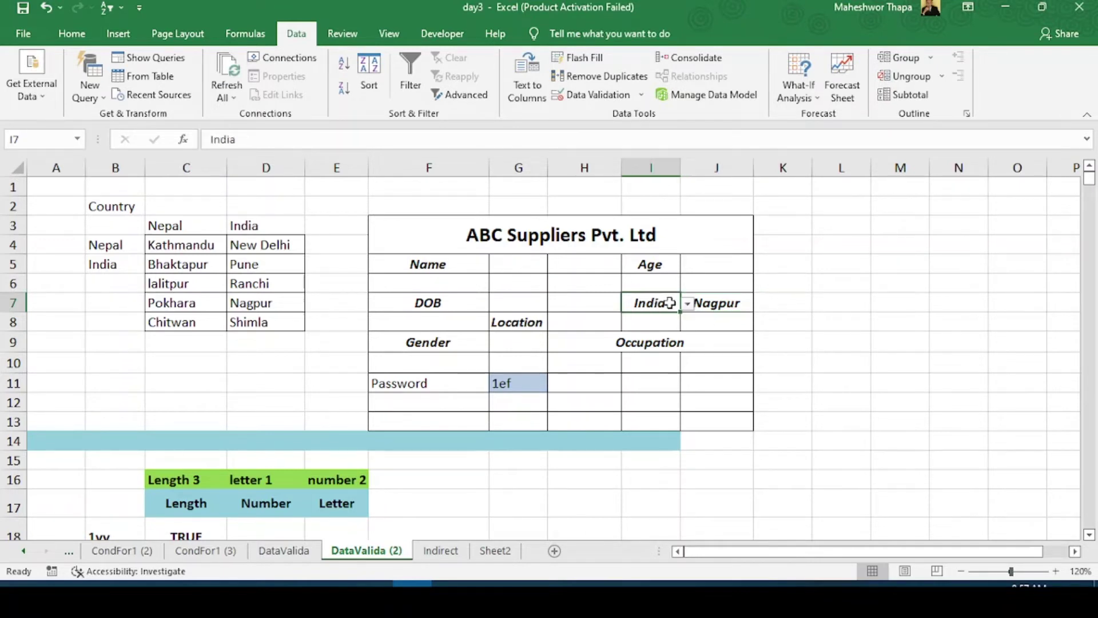
left_click(687, 307)
left_click(673, 317)
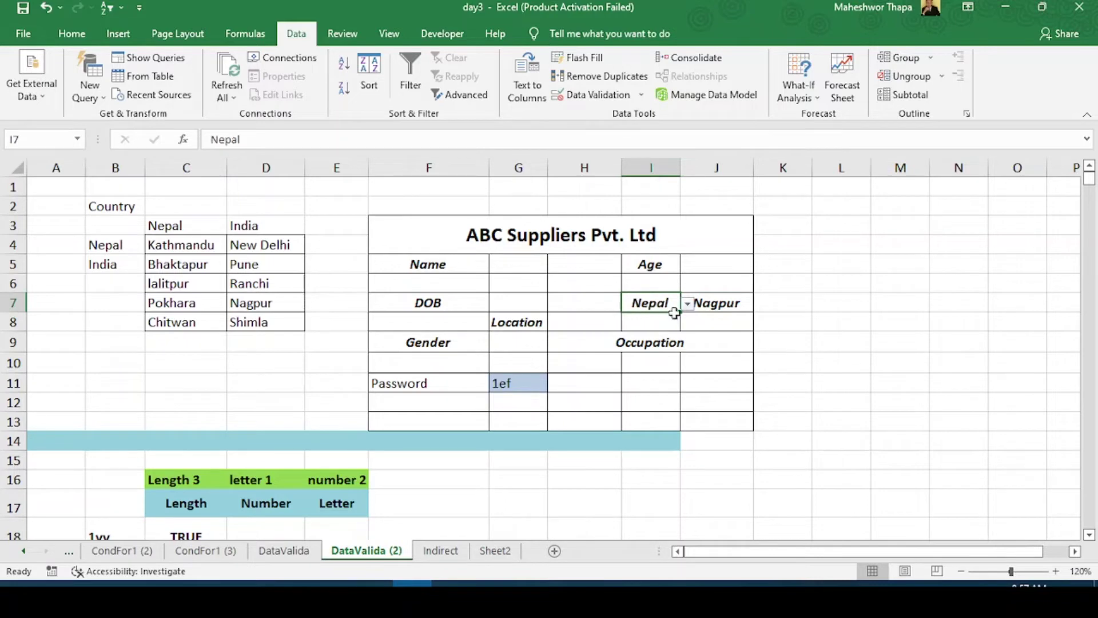
- Test the IF-based city list by choosing Pokhara in J7
left_click(719, 301)
left_click(760, 304)
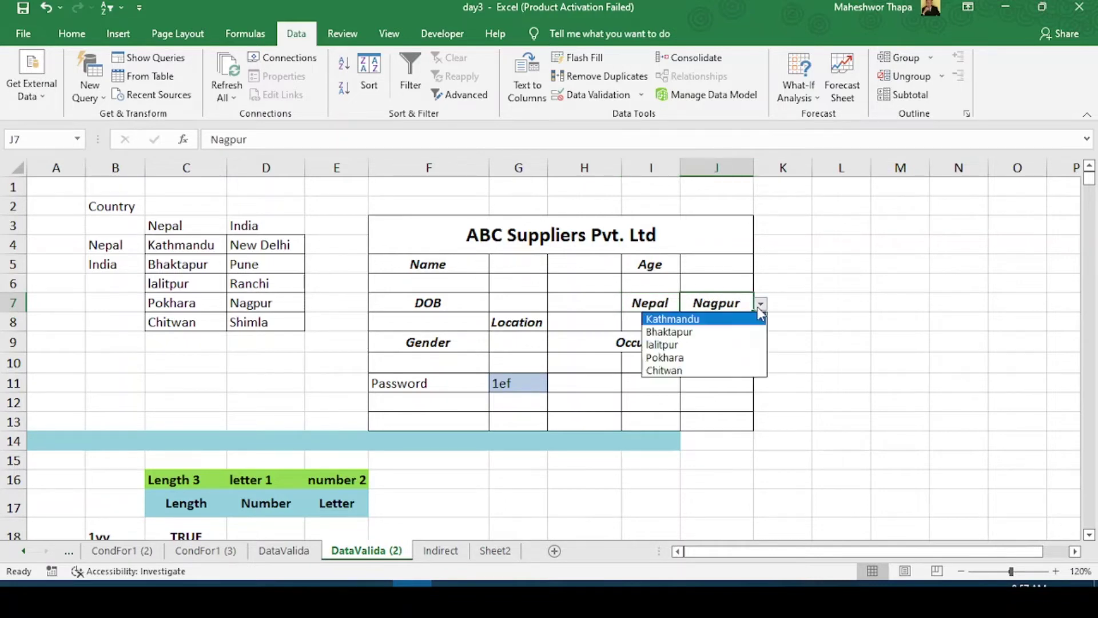
left_click(713, 359)
- Test the other branch by setting the country in I7 to India and choosing Nagpur in J7
left_click(665, 306)
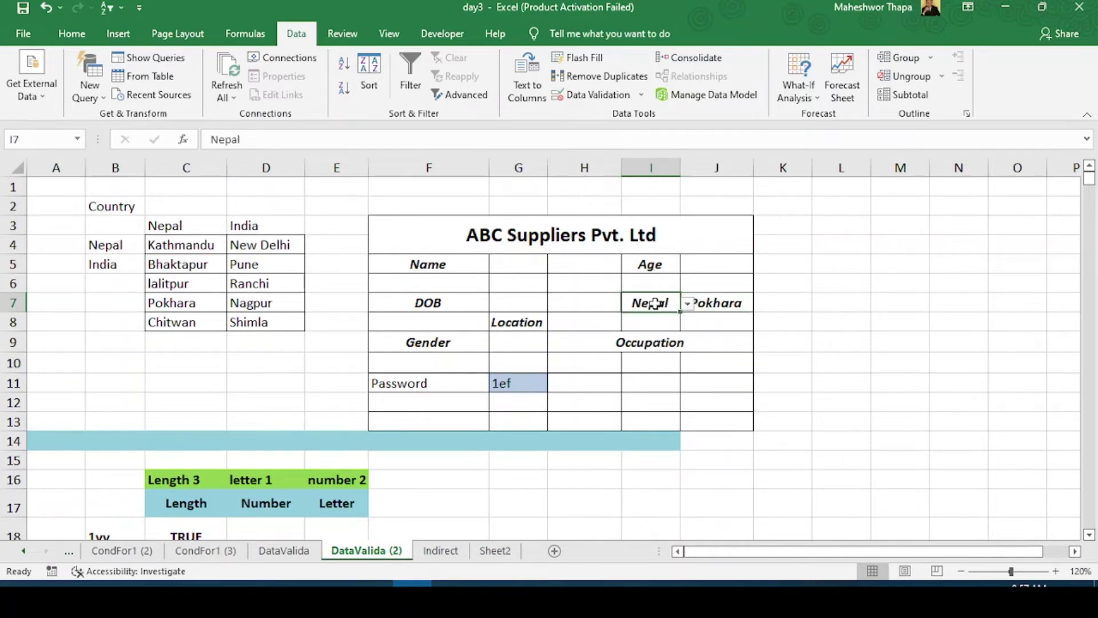
left_click(688, 306)
left_click(652, 327)
left_click(717, 303)
left_click(761, 303)
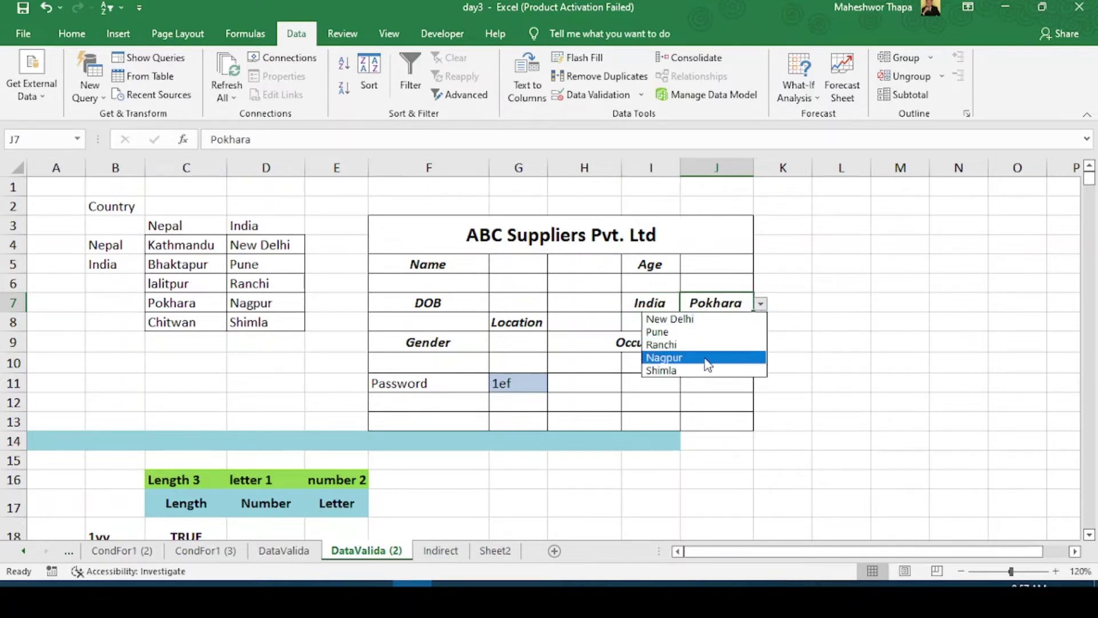
left_click(704, 358)
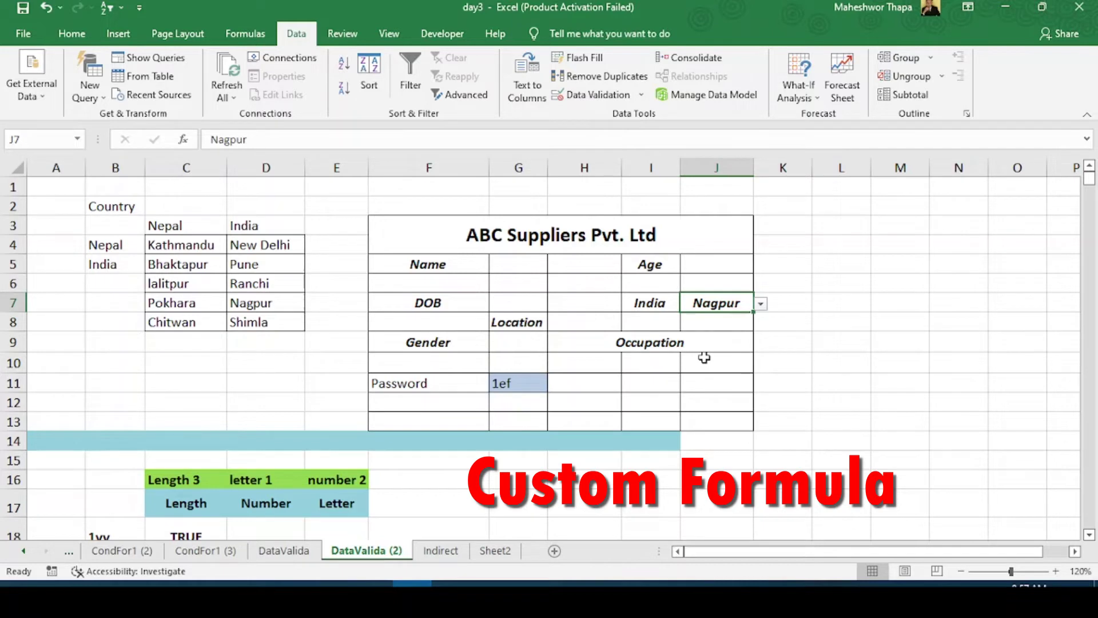
- Replace the formula under the Length heading in C18 with =LEN(B18)
left_click(422, 383)
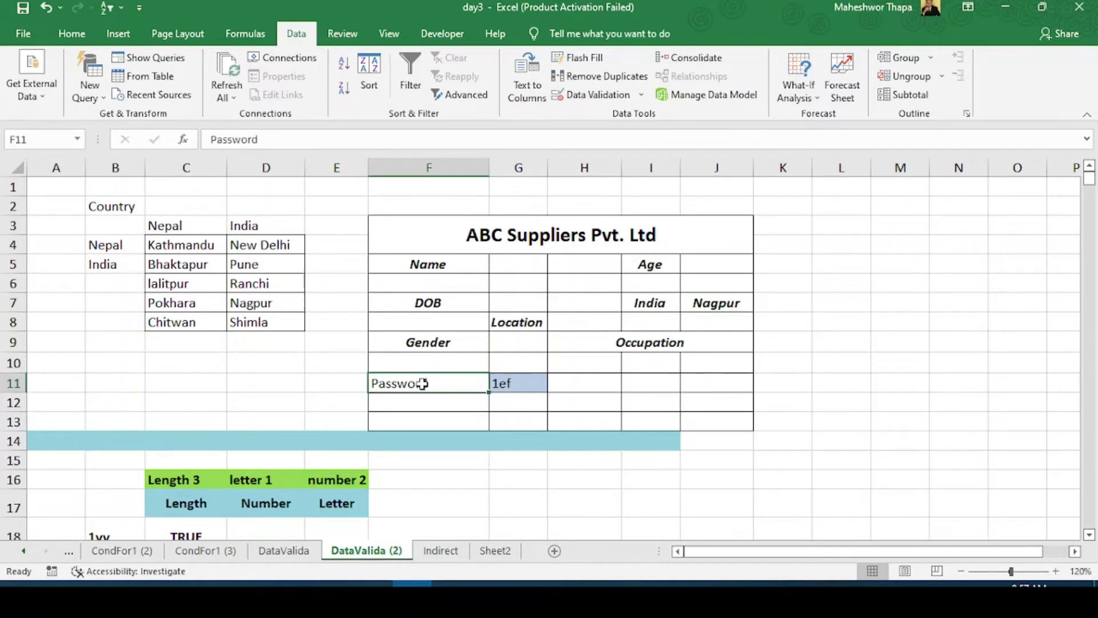
left_click(511, 385)
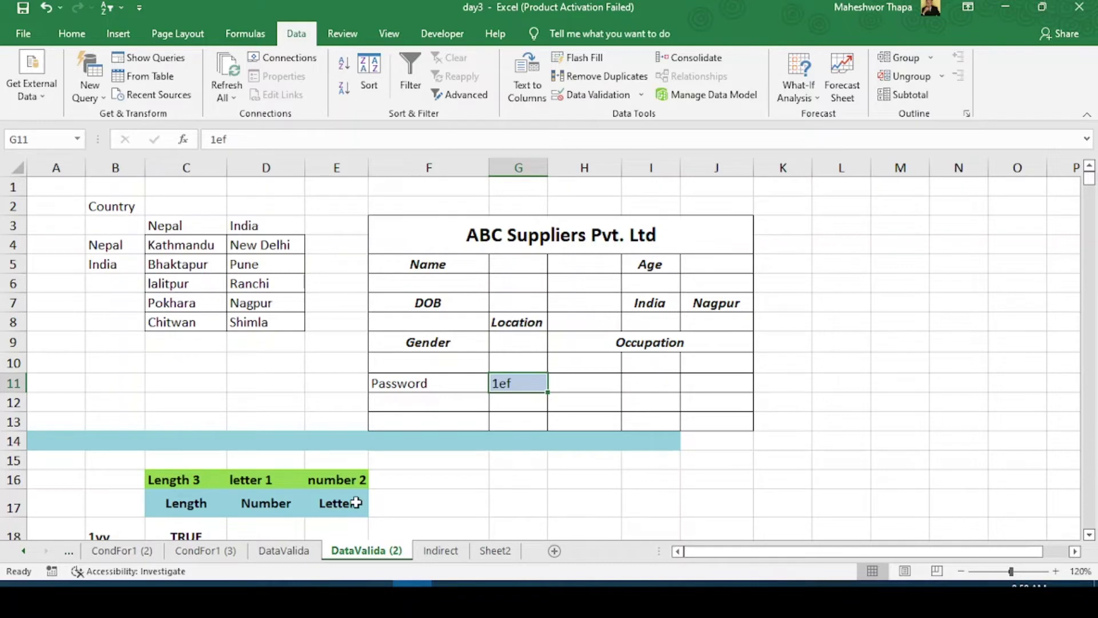
left_click(1089, 535)
left_click(1089, 535)
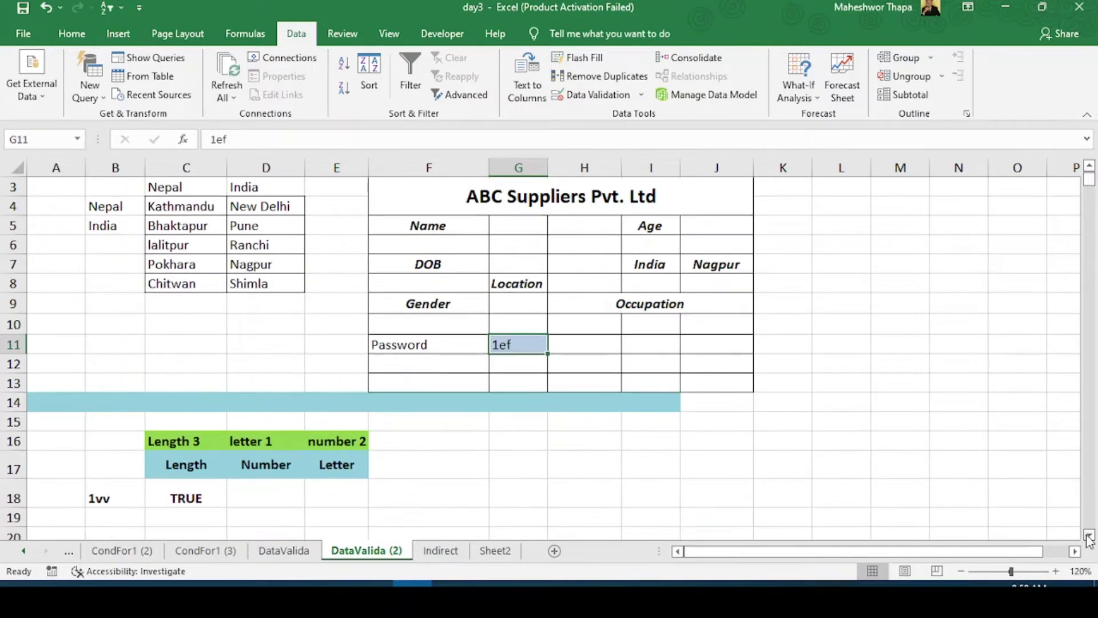
left_click(175, 499)
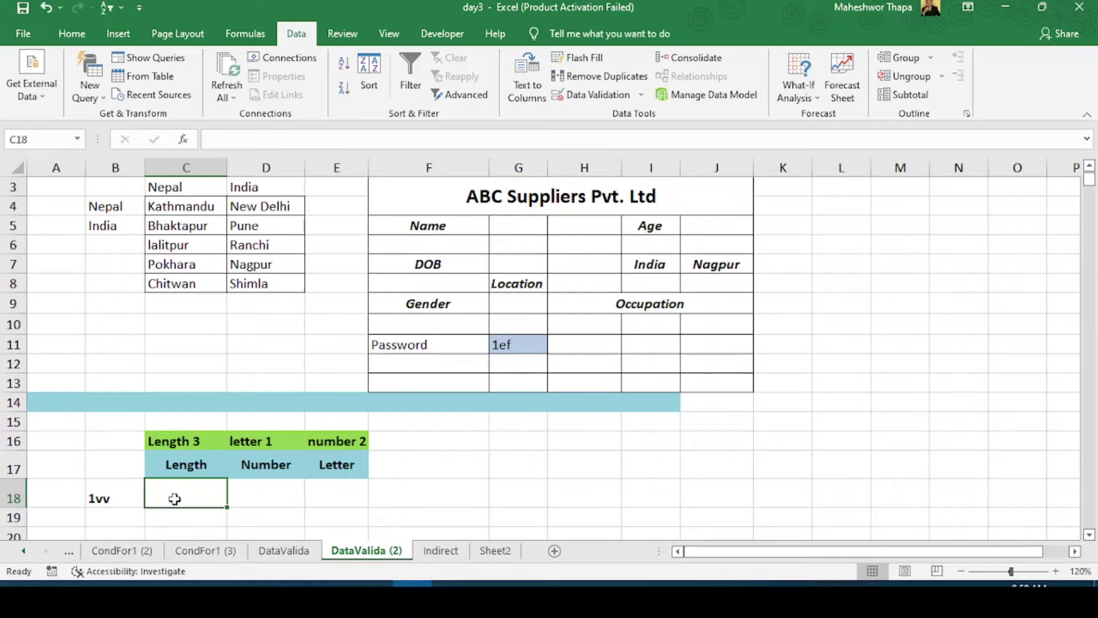
type("=len(")
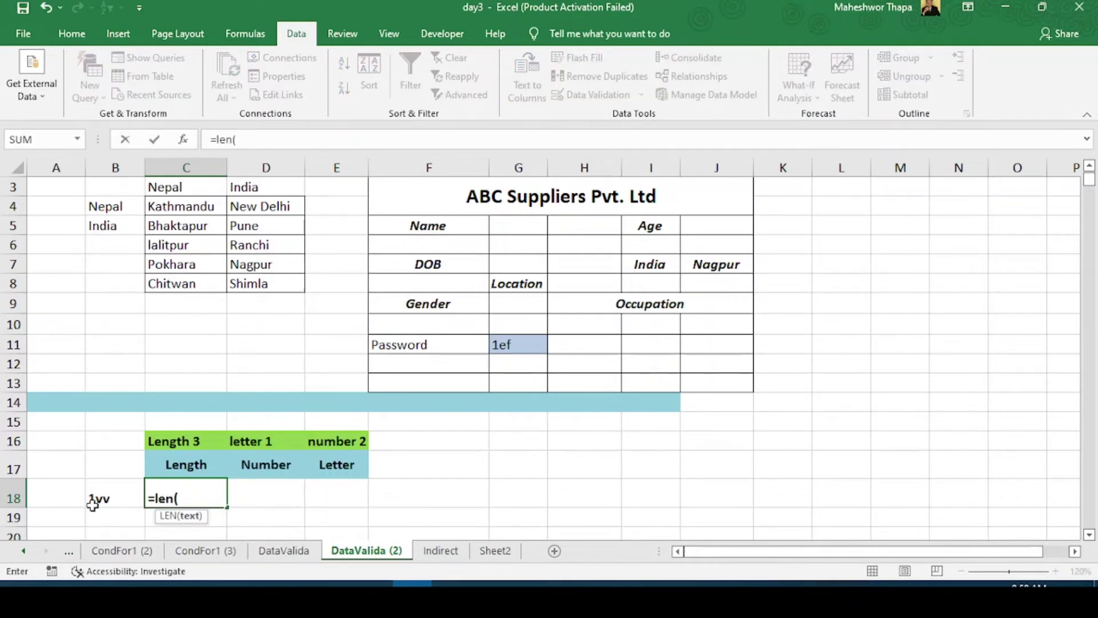
left_click(93, 503)
type(")")
key("Return")
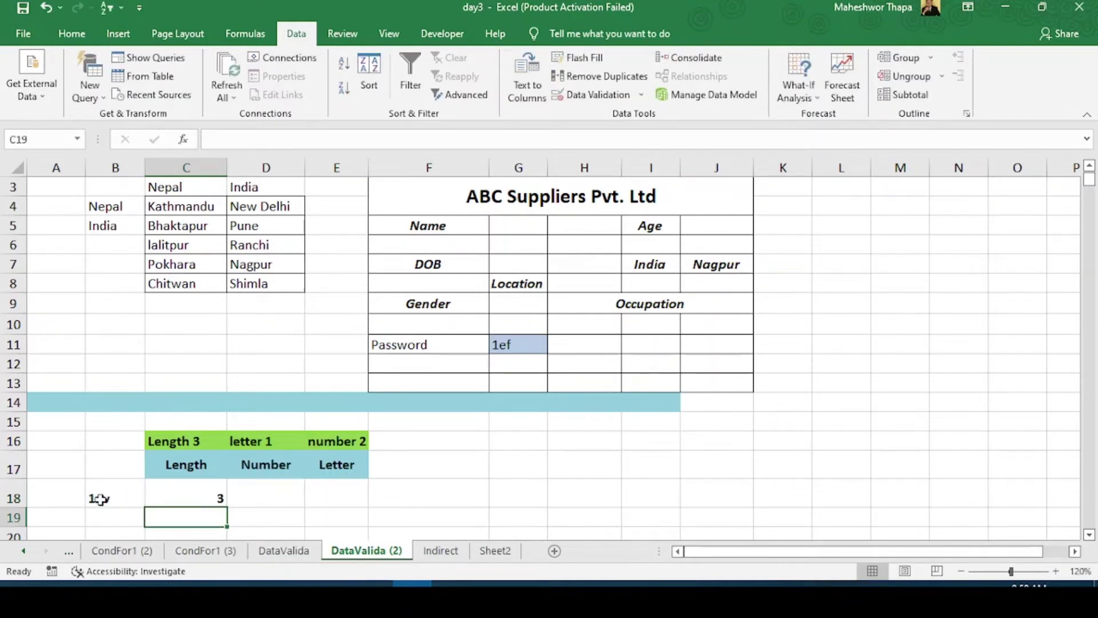
- Turn C18 into a logical length check by extending its formula to =LEN(B18)=3
left_click(194, 501)
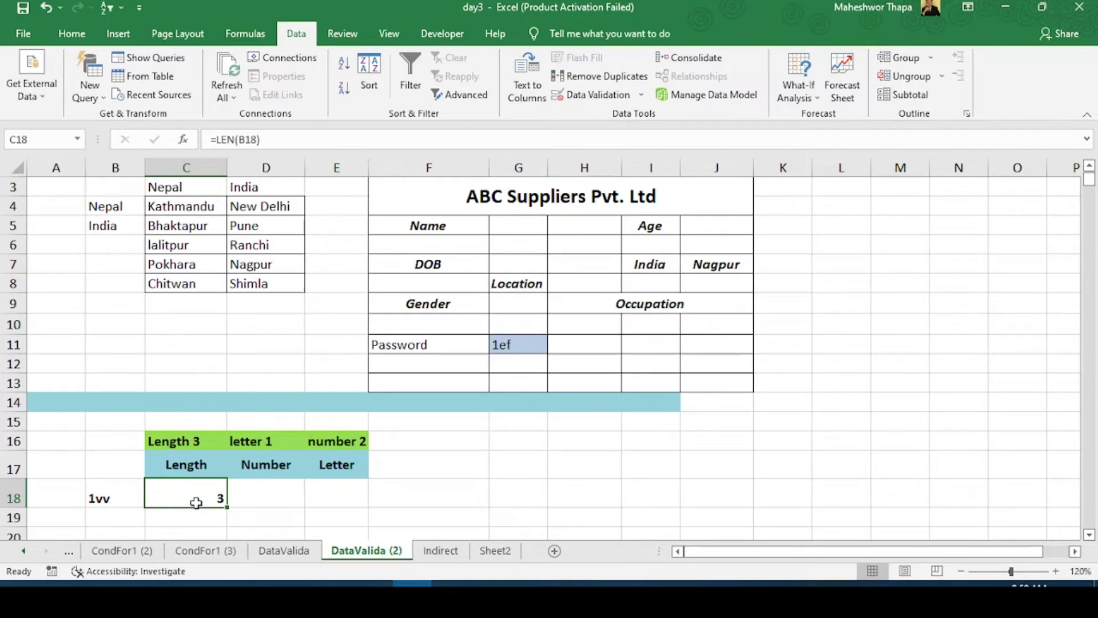
left_click(276, 144)
type("=3")
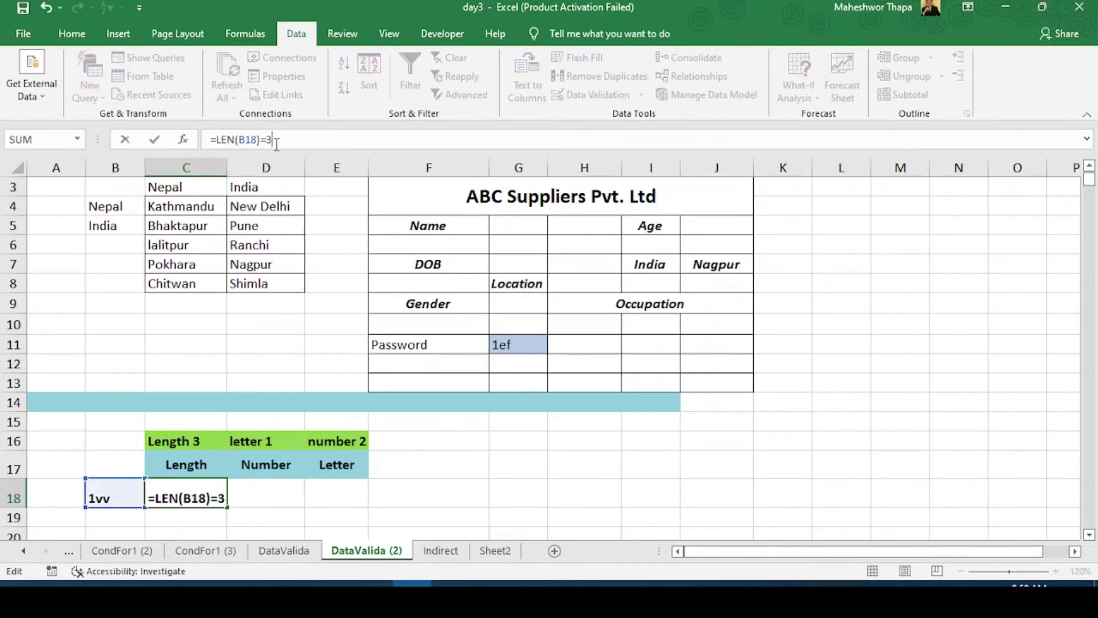
key("Return")
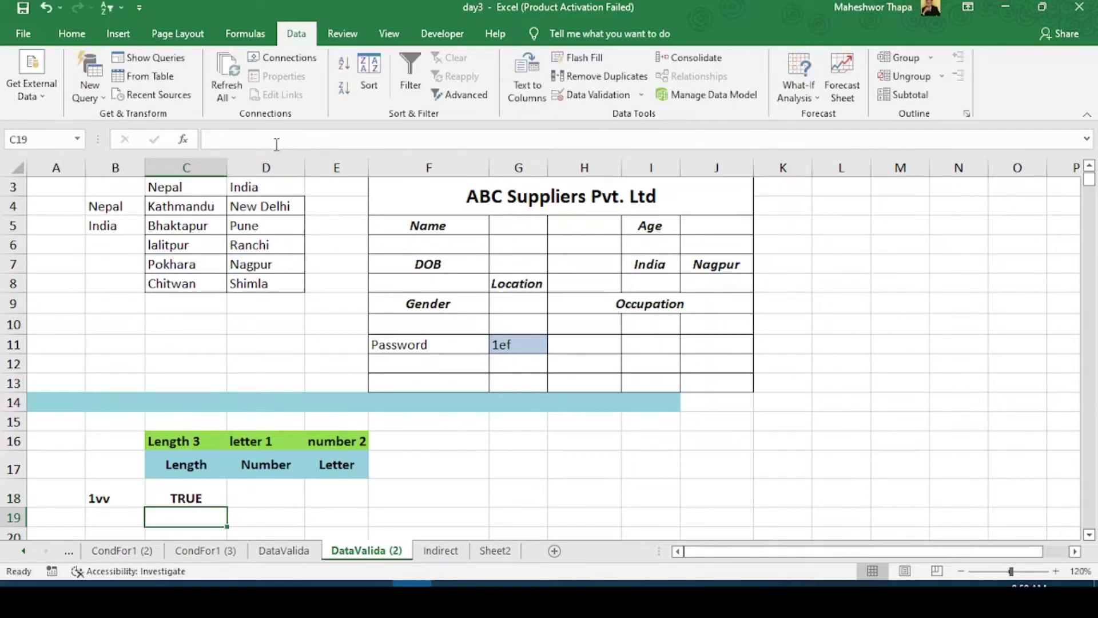
- Test the length check by changing the sample text in B18 to 1vvm
left_click(184, 498)
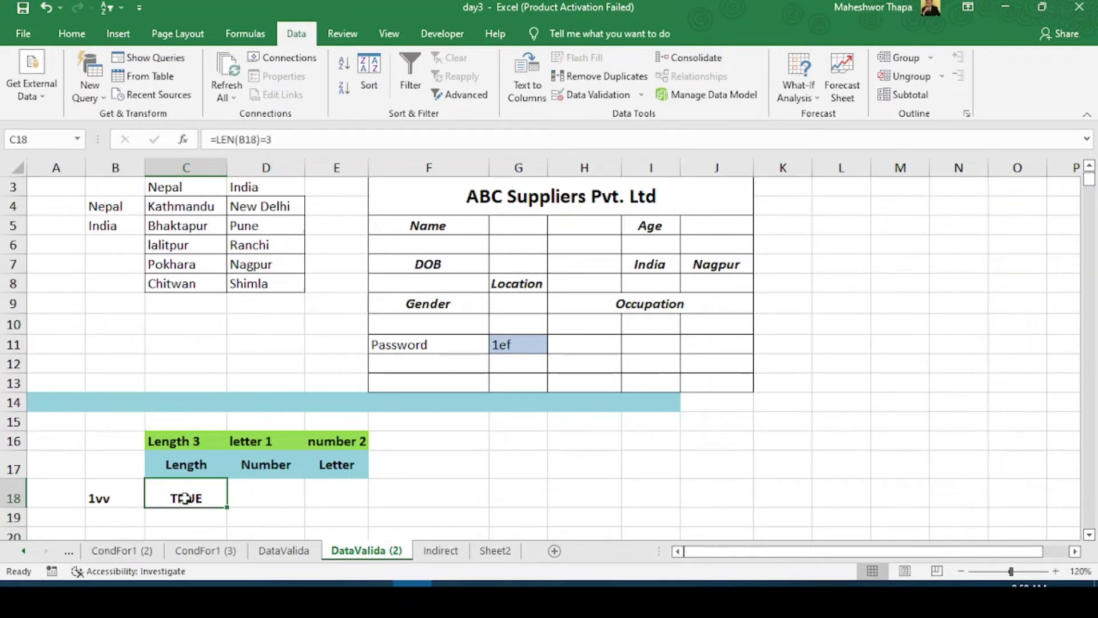
left_click(265, 142)
type("m")
key("Return")
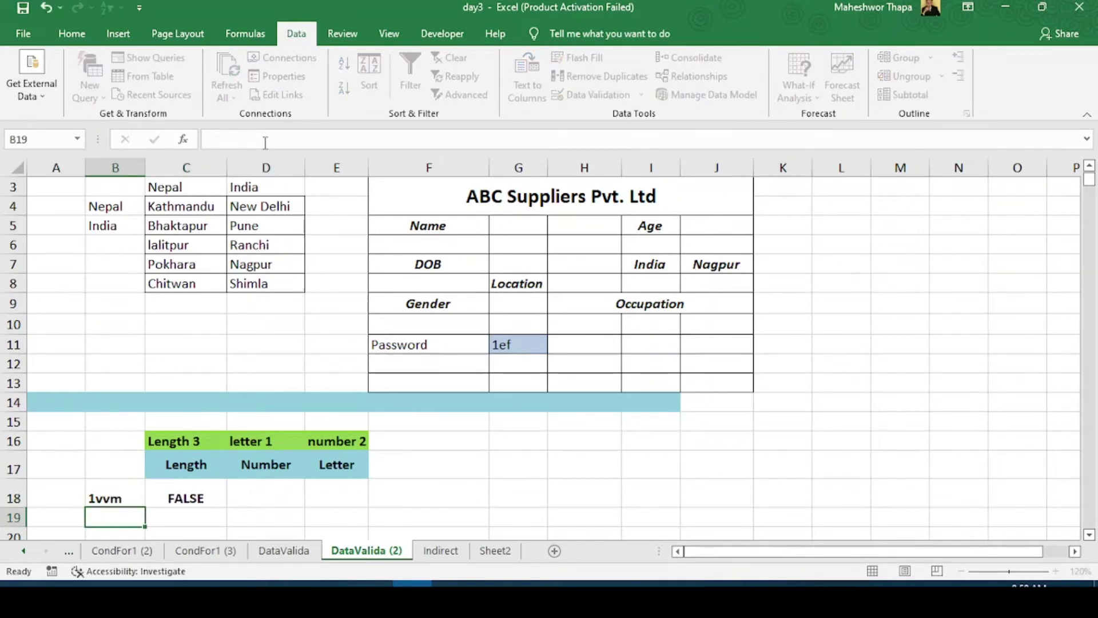
left_click(185, 497)
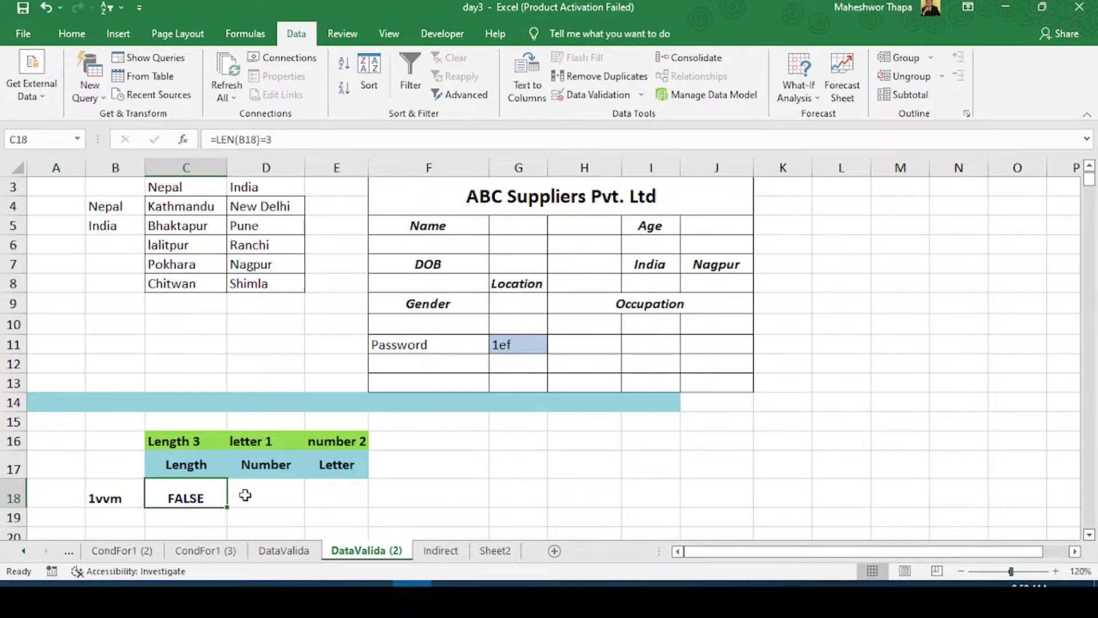
- Extract the first character of the sample text under the Number heading in D18 with =LEFT(B18,1)
left_click(258, 495)
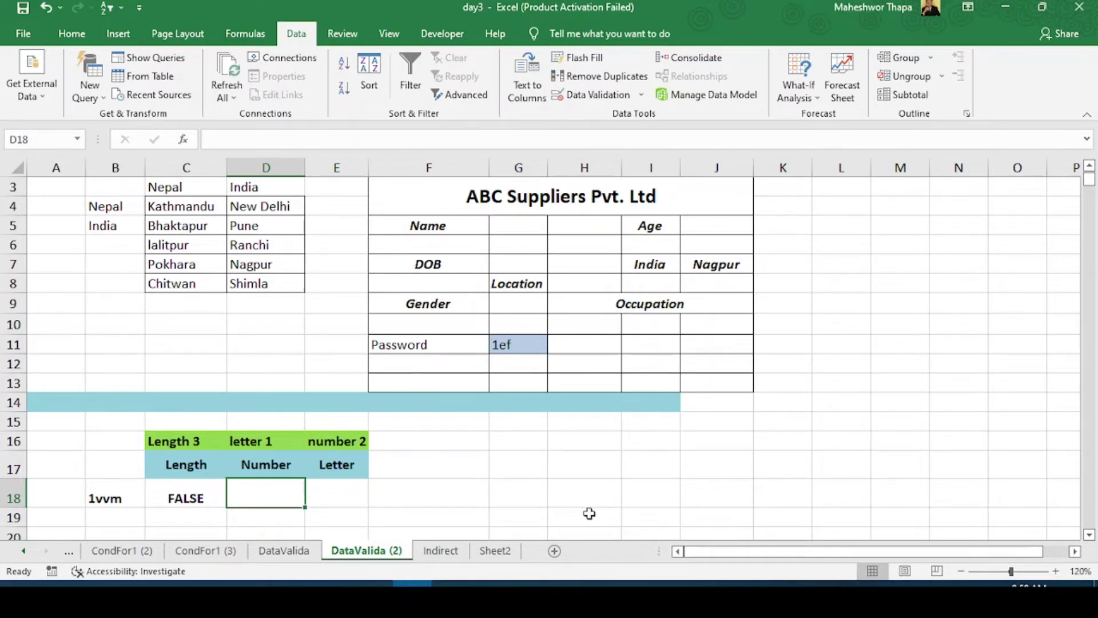
type("=")
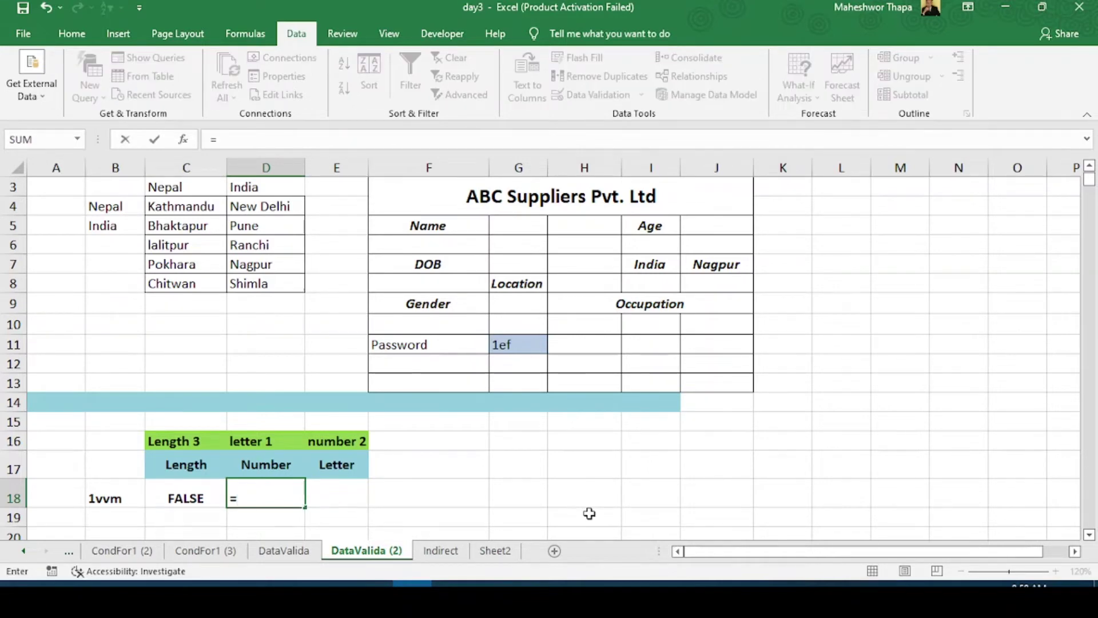
type("left")
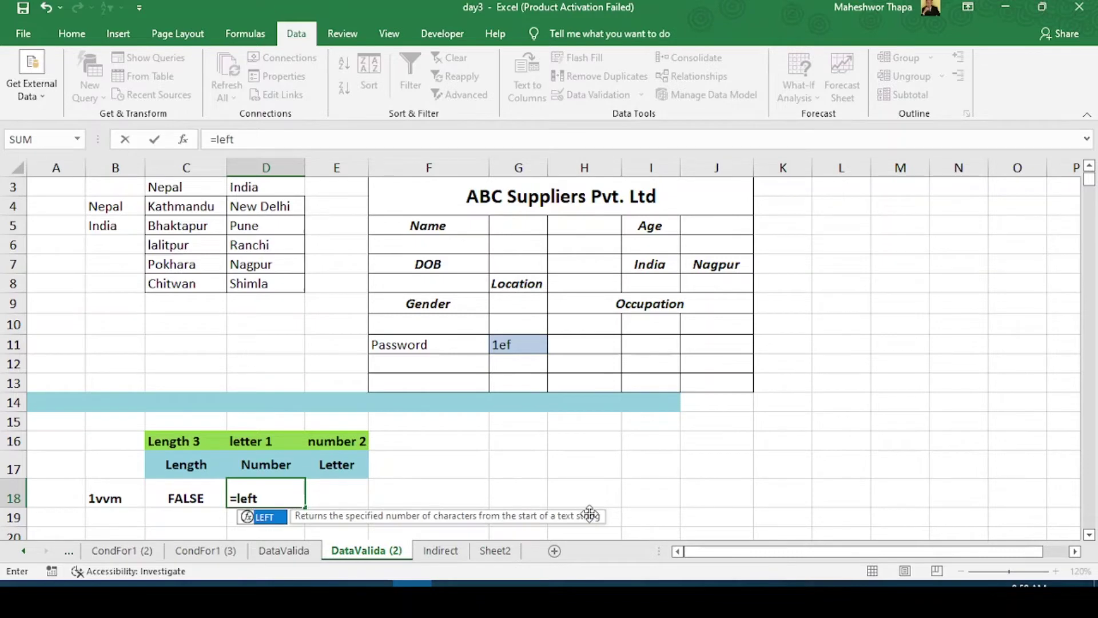
type("(")
left_click(94, 498)
type(",1)")
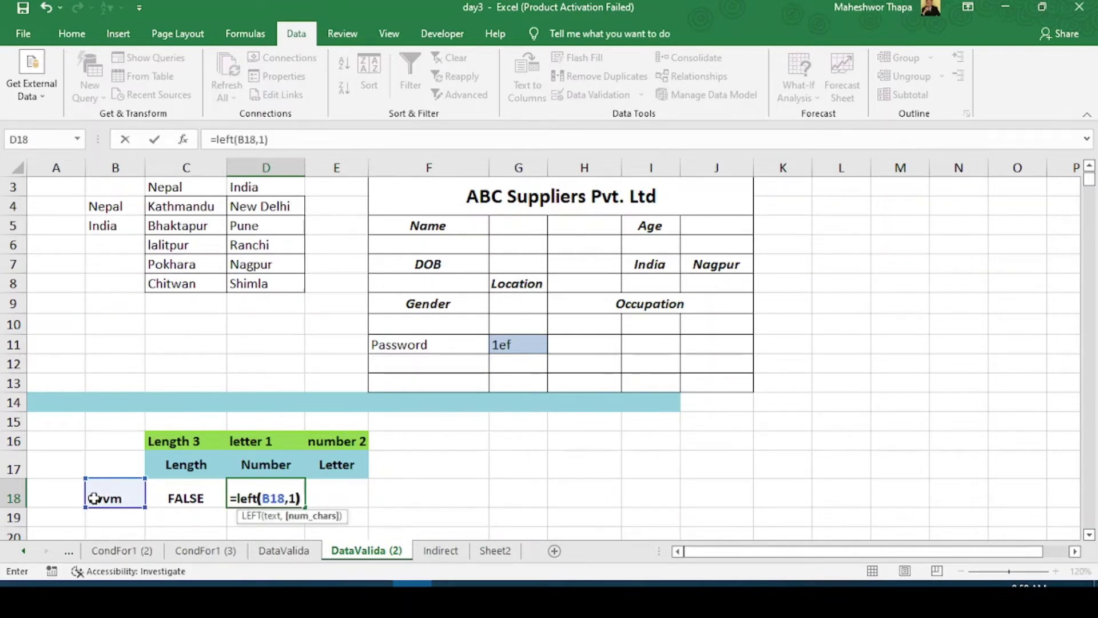
key("Return")
- Wrap the formula in D18 in ISNUMBER, making it =ISNUMBER(LEFT(B18,1))
left_click(257, 494)
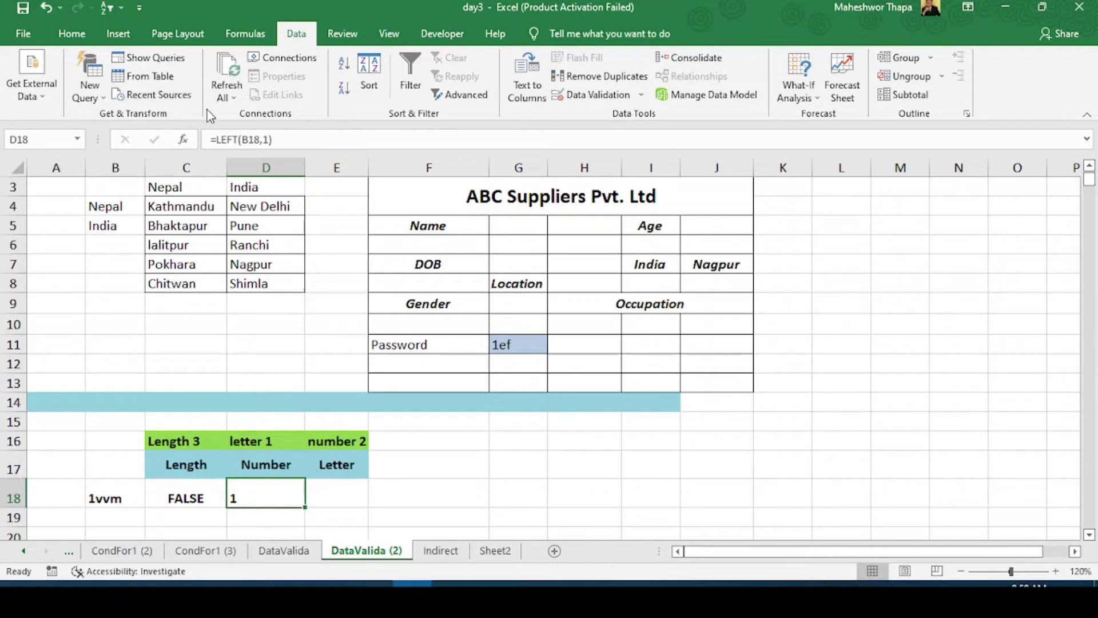
left_click(220, 138)
type("isnumber")
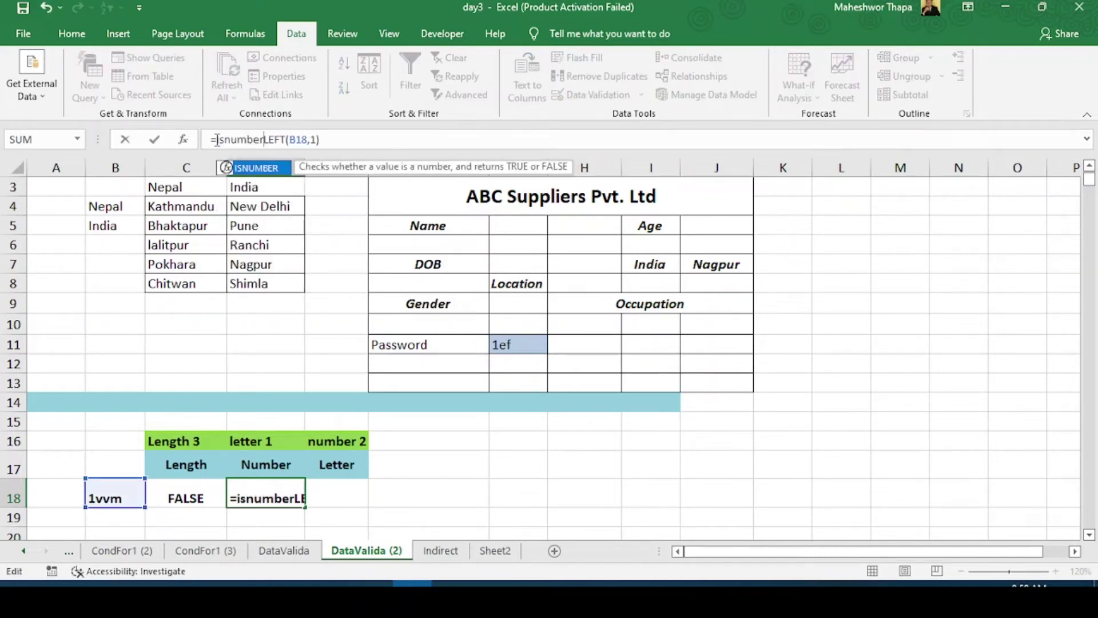
type("(")
left_click(337, 131)
type(")")
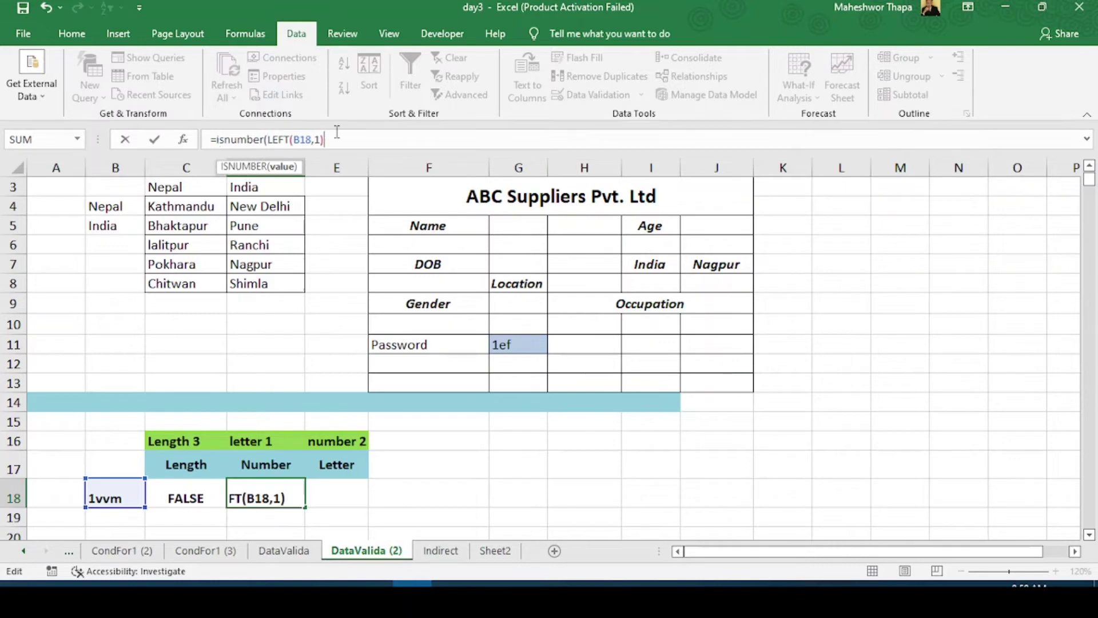
type(")")
key("Return")
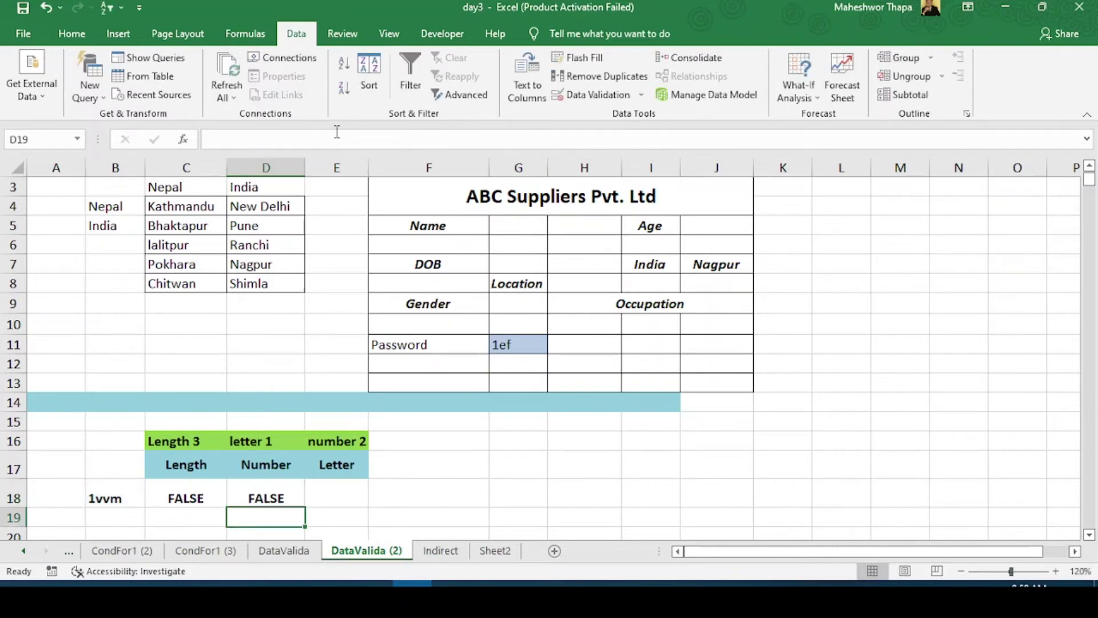
- Evaluate only the LEFT(B18,1) part inside D18's formula, and restore the original expression
left_click(290, 499)
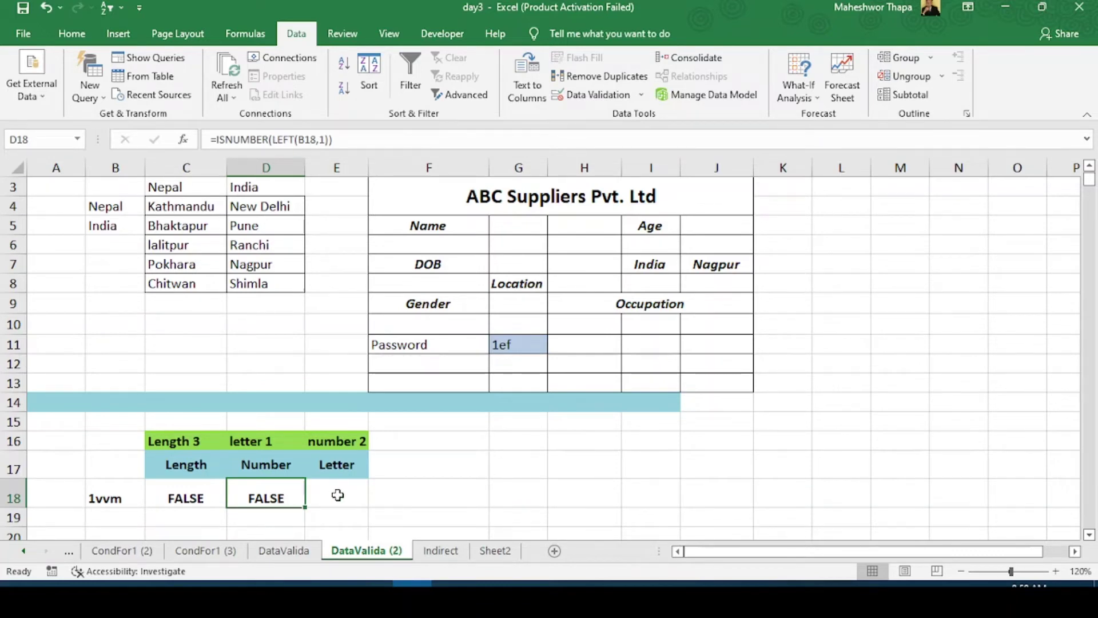
left_click_drag(272, 139, 330, 139)
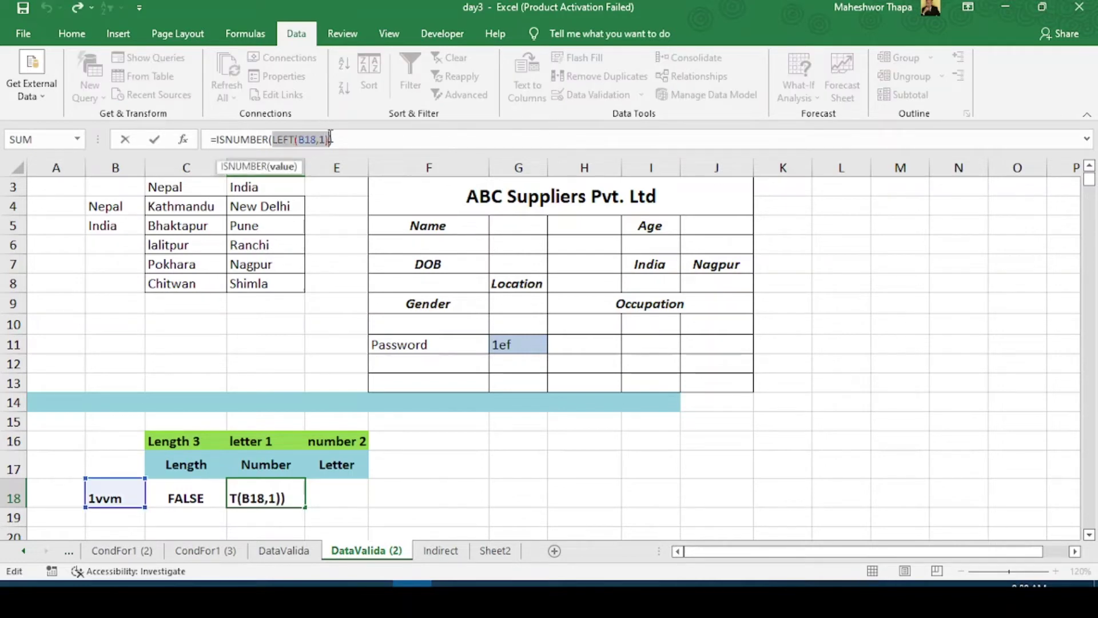
key("F9")
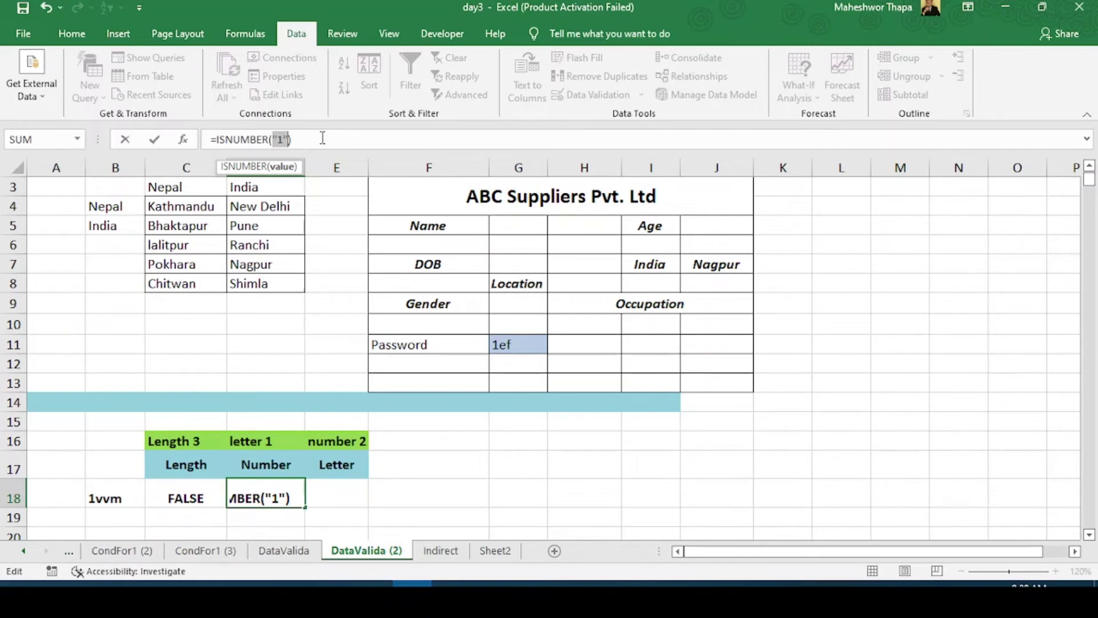
type("LEFT(B18,1)")
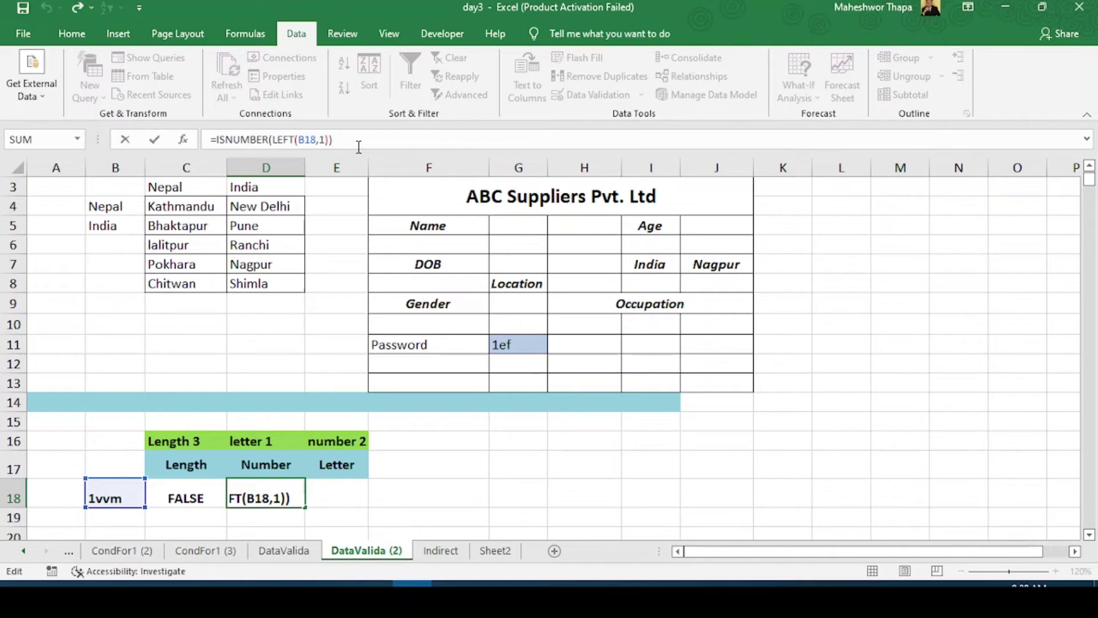
- Convert the extracted character to a number by changing D18 to =ISNUMBER(VALUE((LEFT(B18,1))))
left_click(270, 140)
type("value")
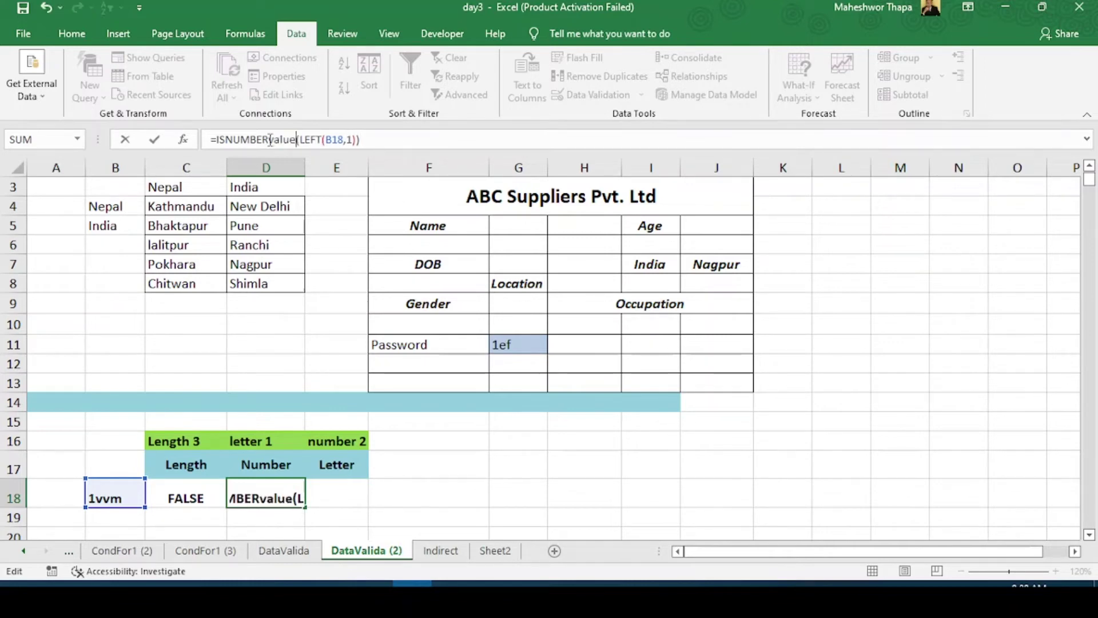
type("(")
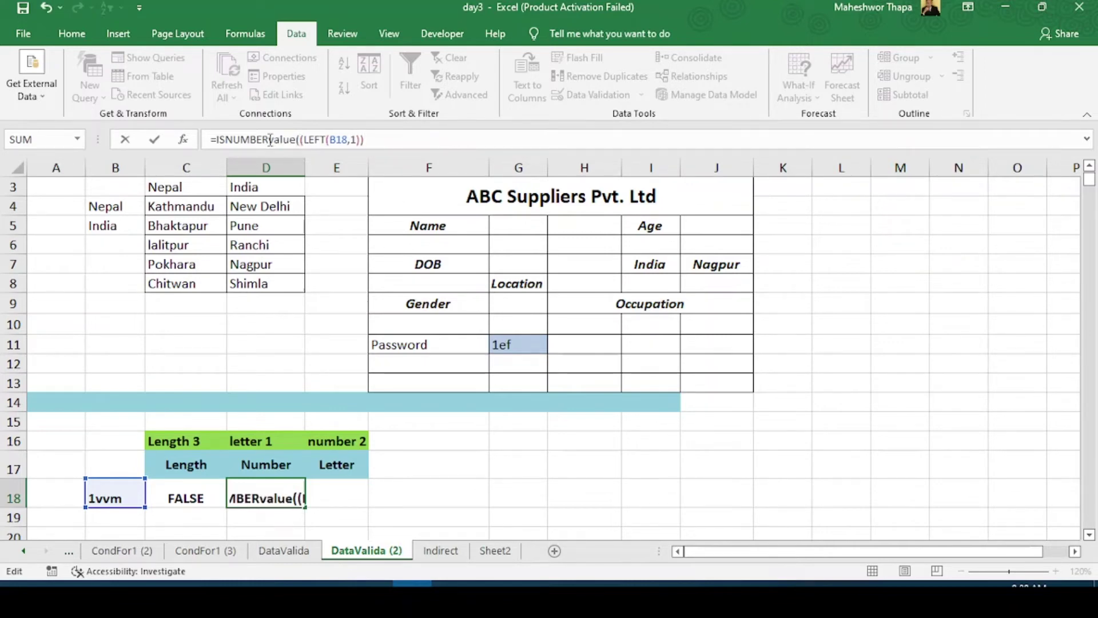
left_click(376, 143)
type(")")
left_click(268, 139)
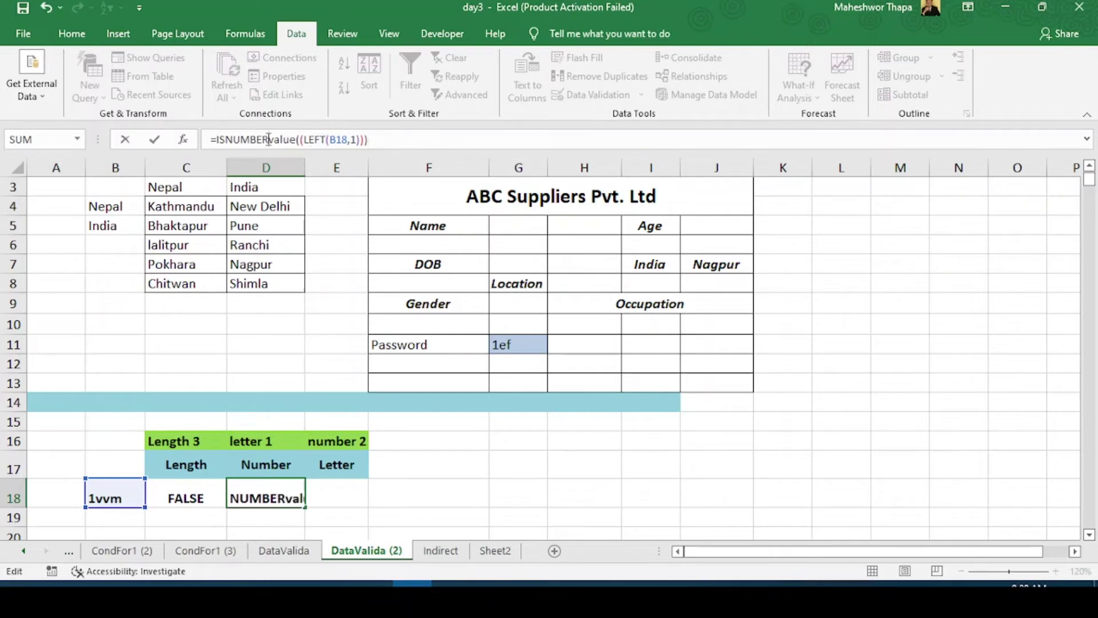
type("(")
left_click(380, 139)
key("Return")
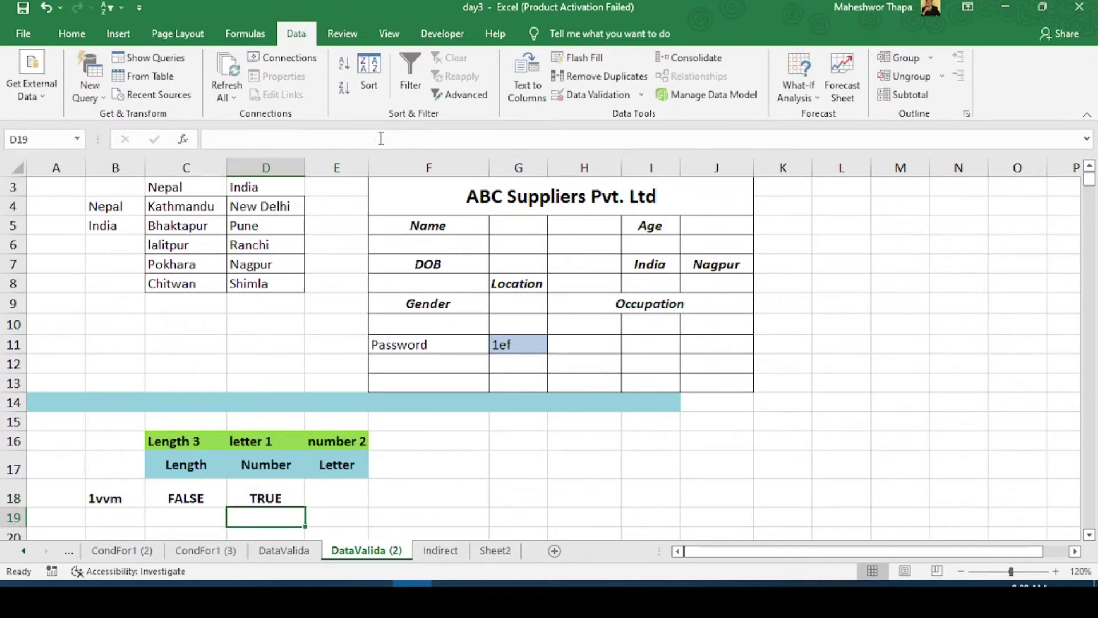
left_click(289, 494)
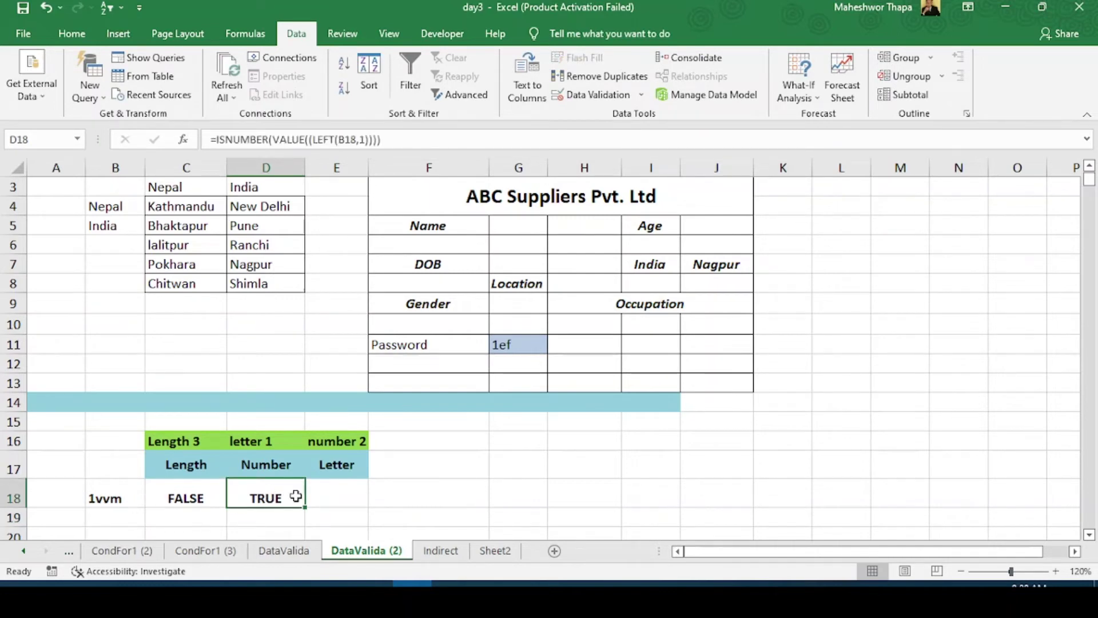
- Replace the sample text in B18 with 2AA
left_click(114, 498)
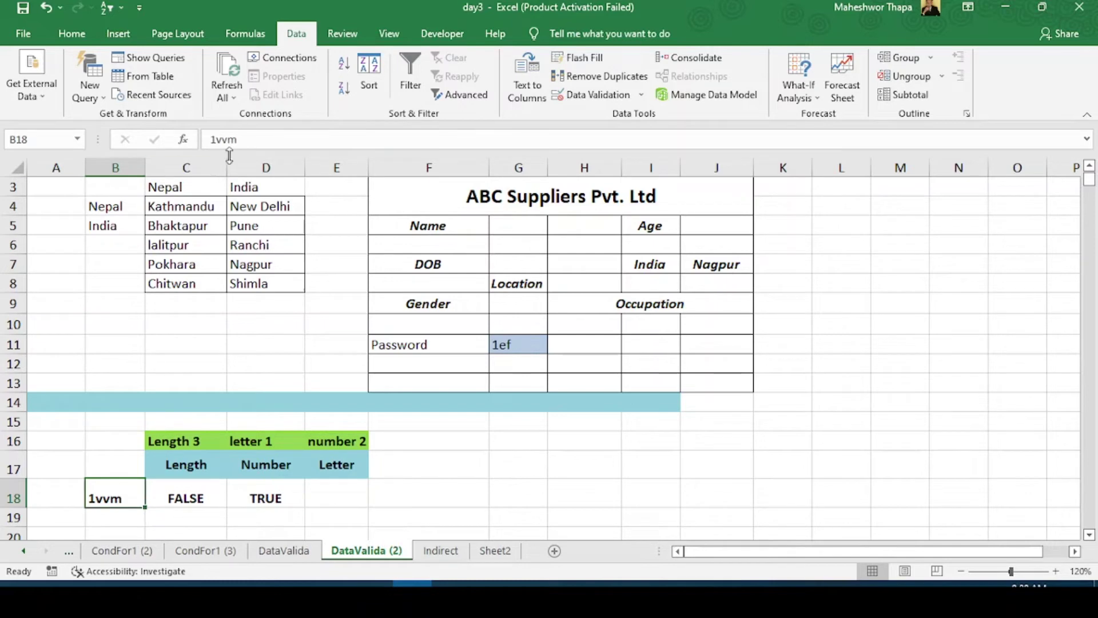
left_click_drag(255, 140, 179, 142)
type("2")
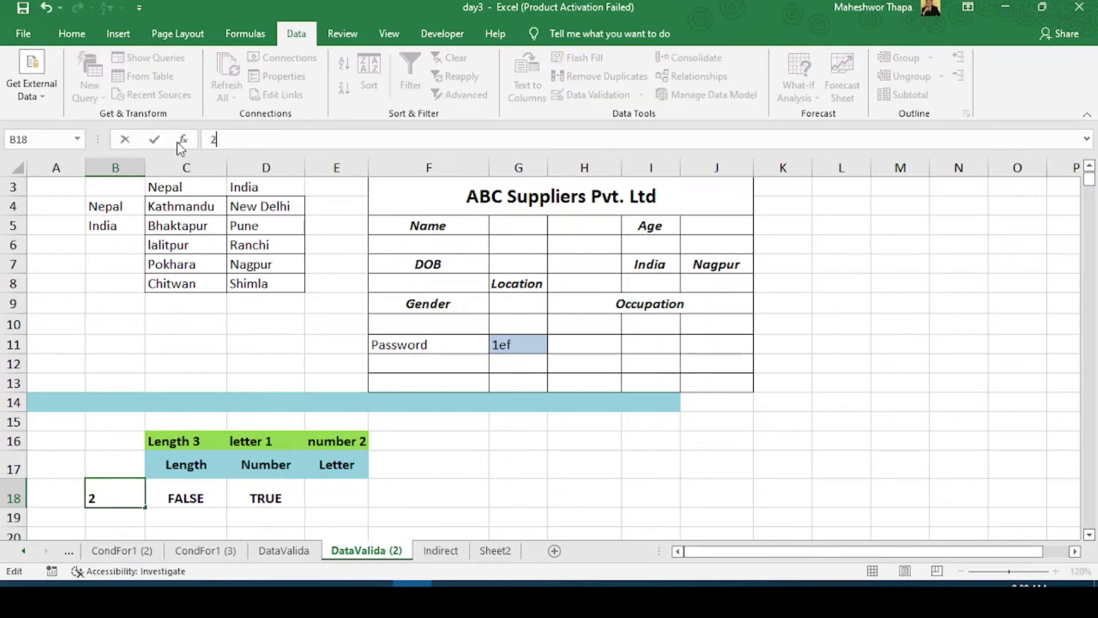
type("AA")
key("Return")
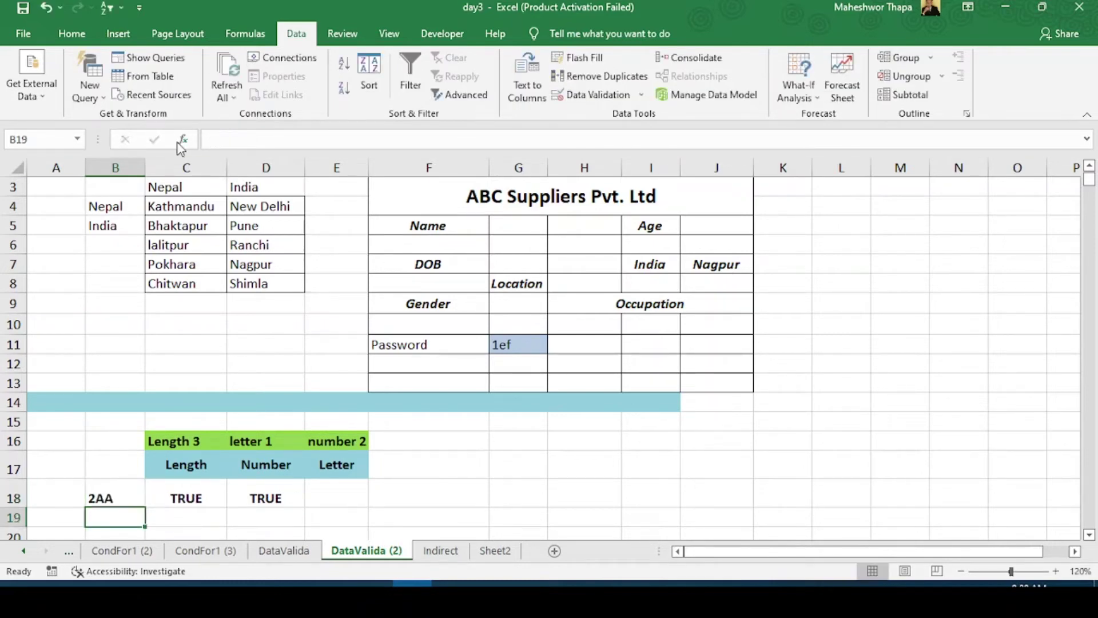
- Copy the formula =ISNUMBER(VALUE((LEFT(B18,1)))) from D18 into E18 under the Letter heading
left_click(355, 498)
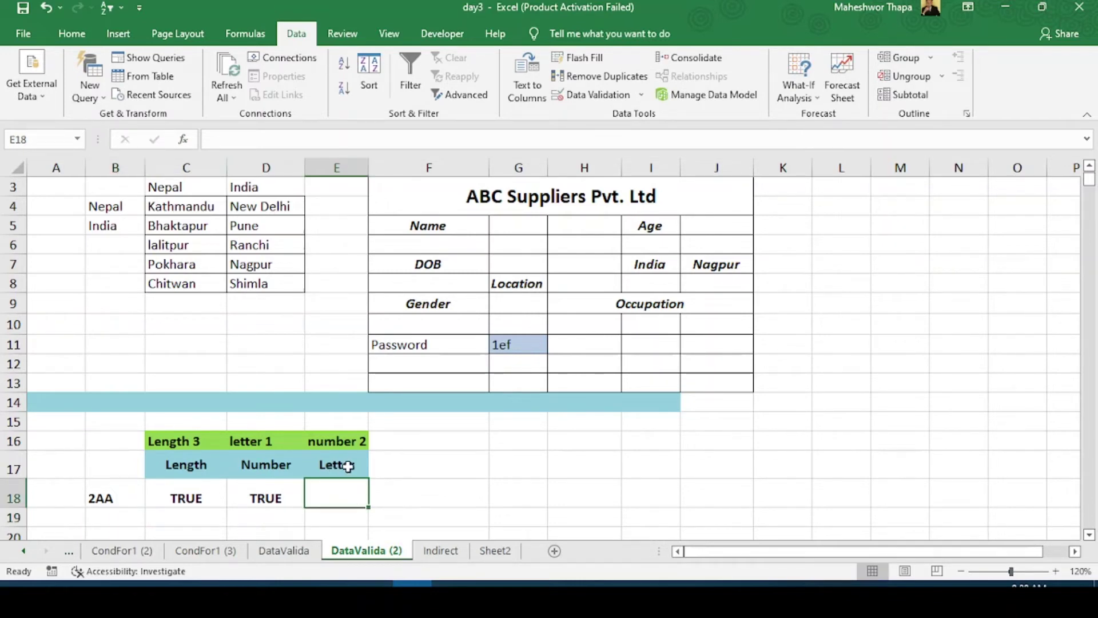
left_click(249, 502)
left_click_drag(401, 144, 195, 143)
key("ctrl+c")
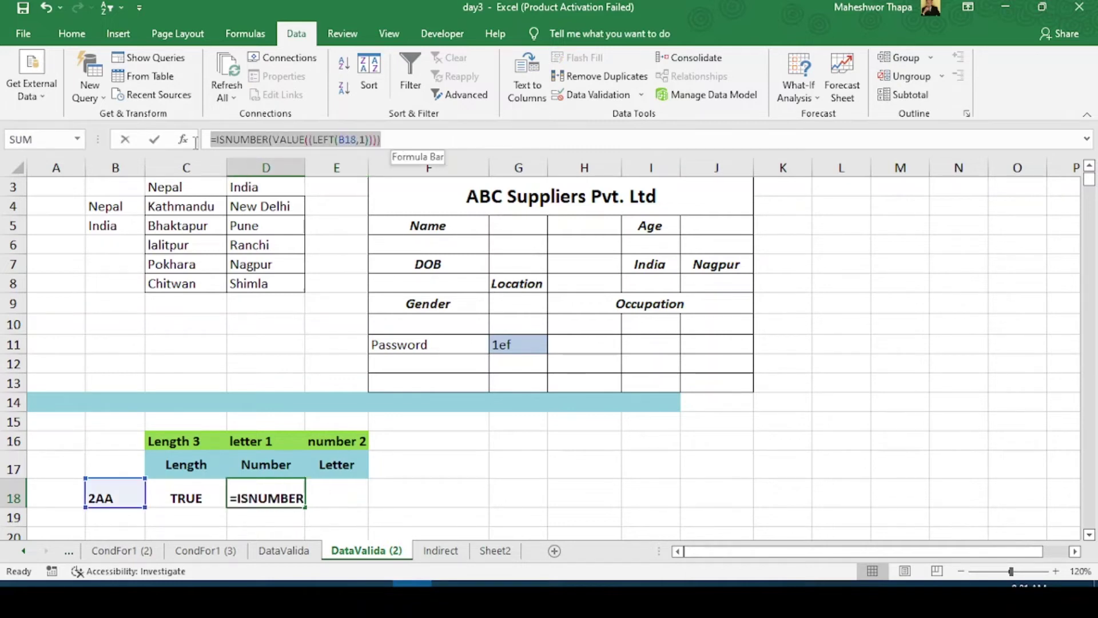
key("Escape")
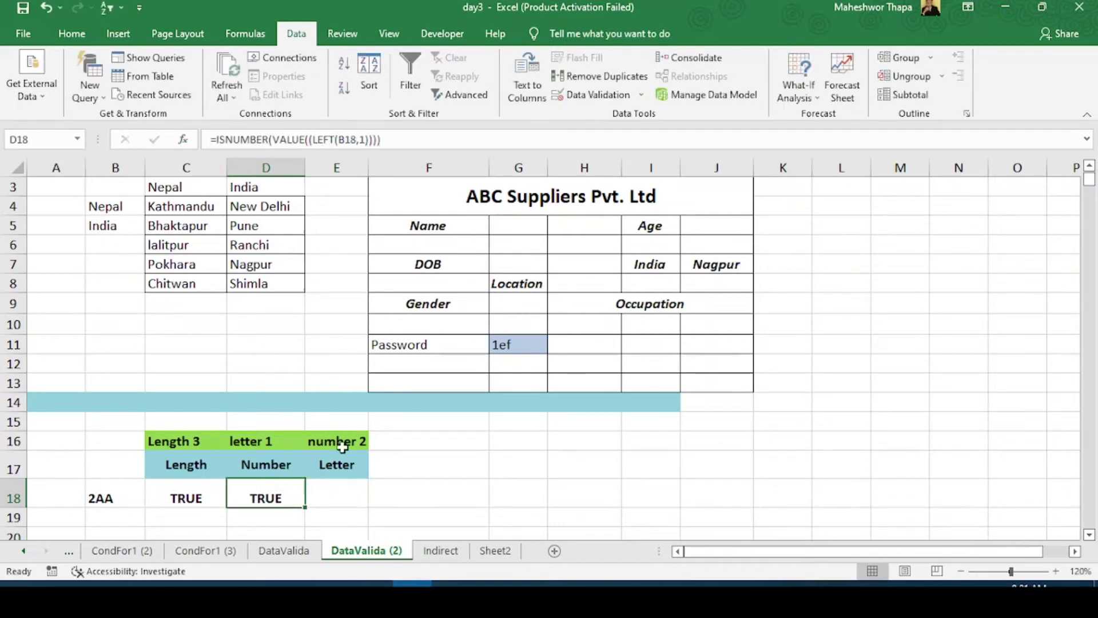
left_click(336, 496)
left_click(304, 137)
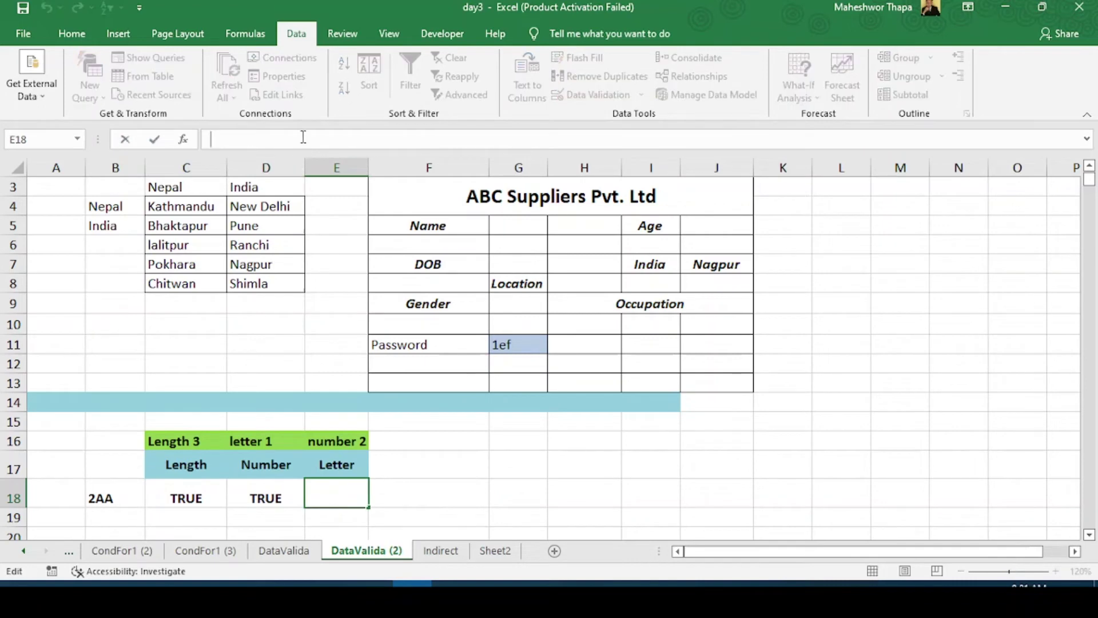
key("ctrl+v")
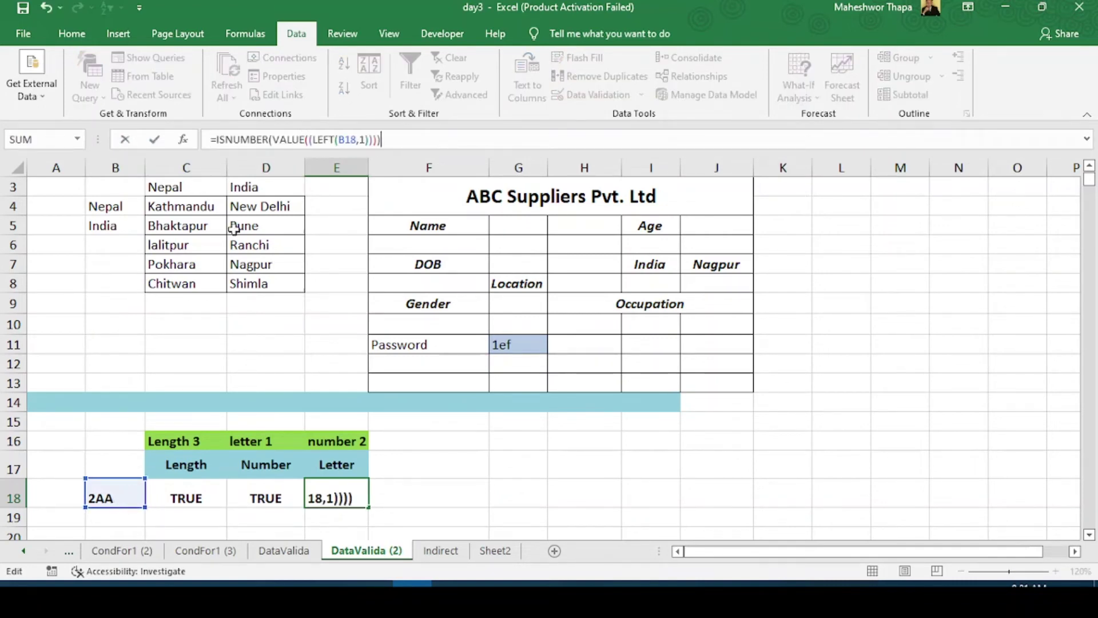
- Make E18 check the last two characters instead by changing its formula to =ISNUMBER(VALUE((RIGHT(B18,2))))
double_click(315, 140)
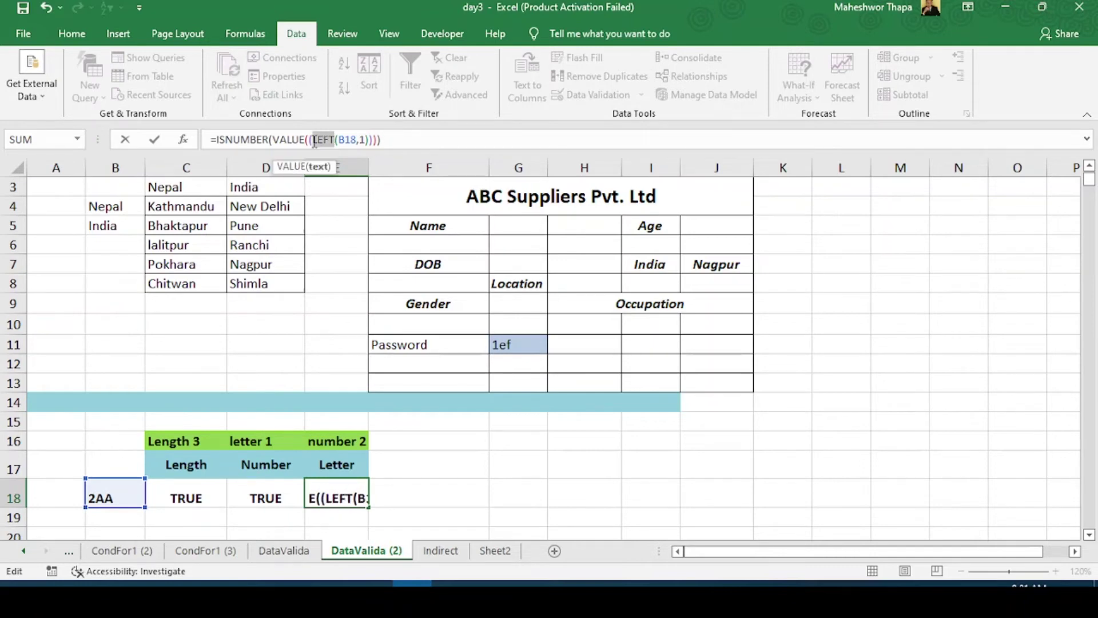
type("Right")
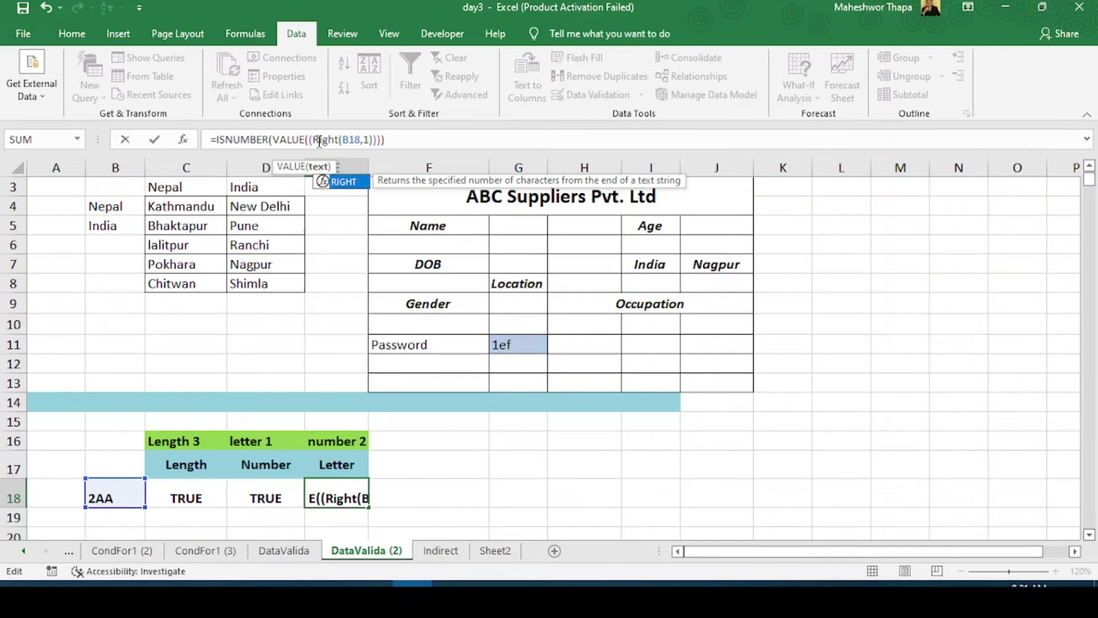
left_click(369, 140)
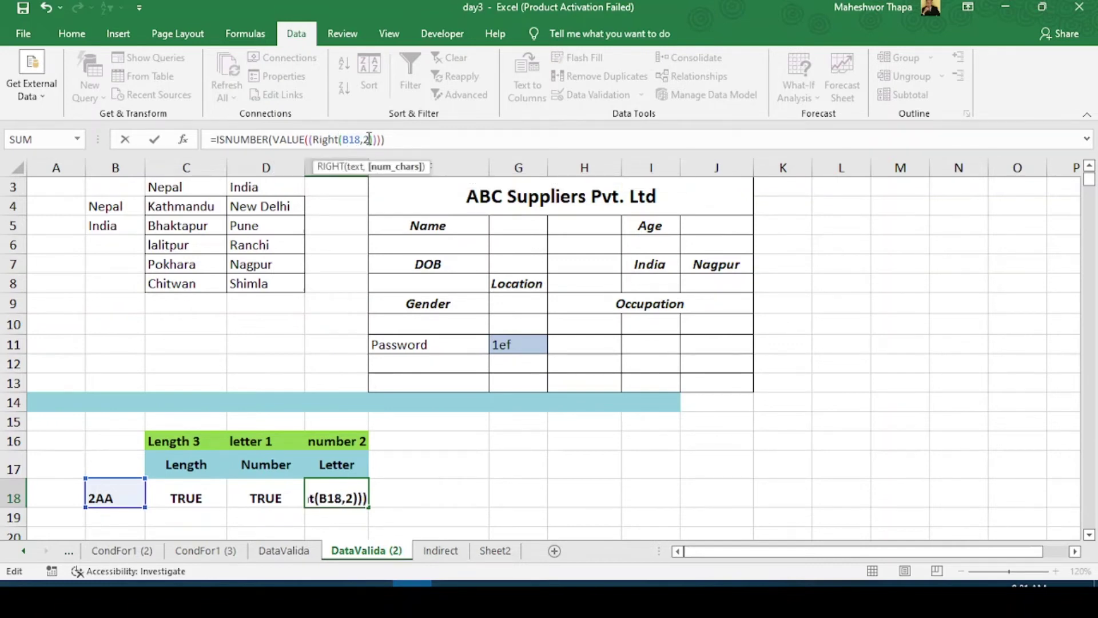
key("Return")
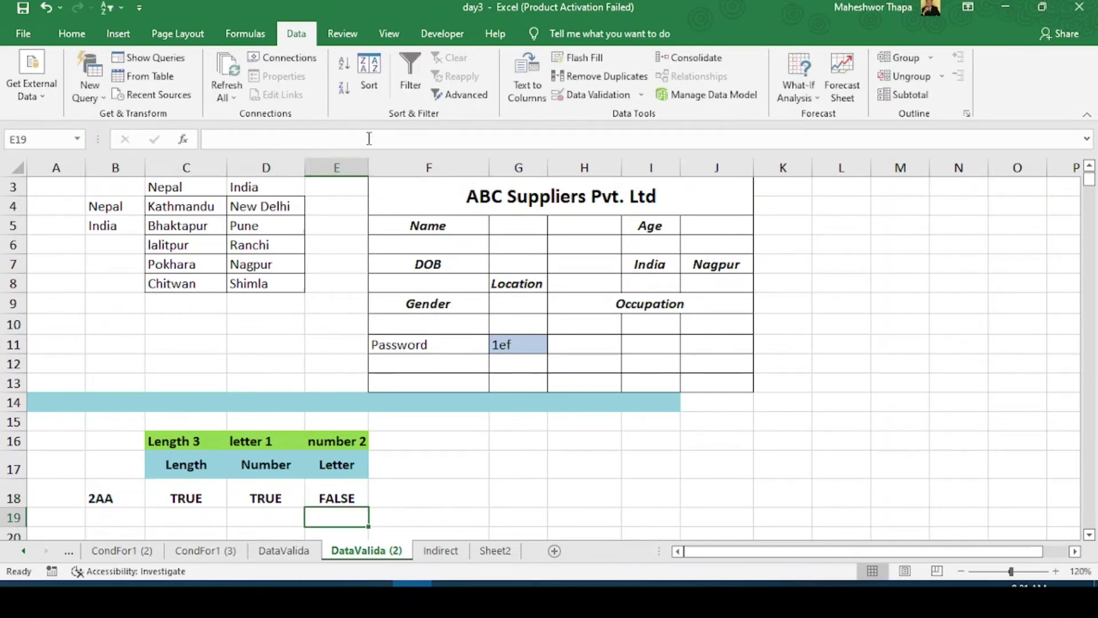
- Wrap E18's formula in NOT, making it =NOT(ISNUMBER(VALUE((RIGHT(B18,2)))))
left_click(346, 498)
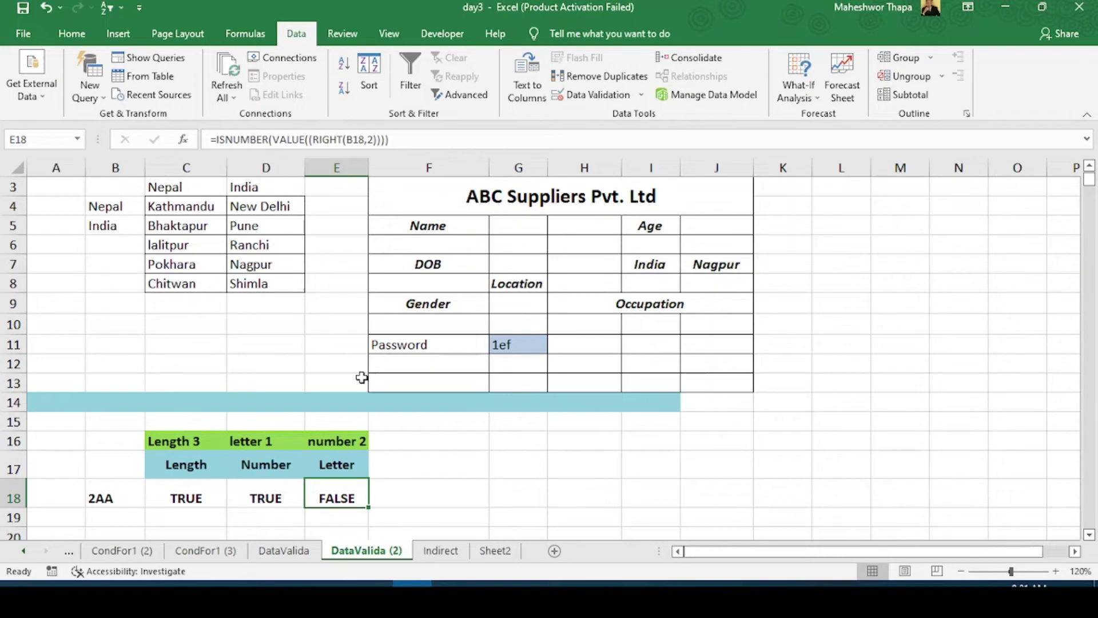
left_click(216, 140)
type("not(")
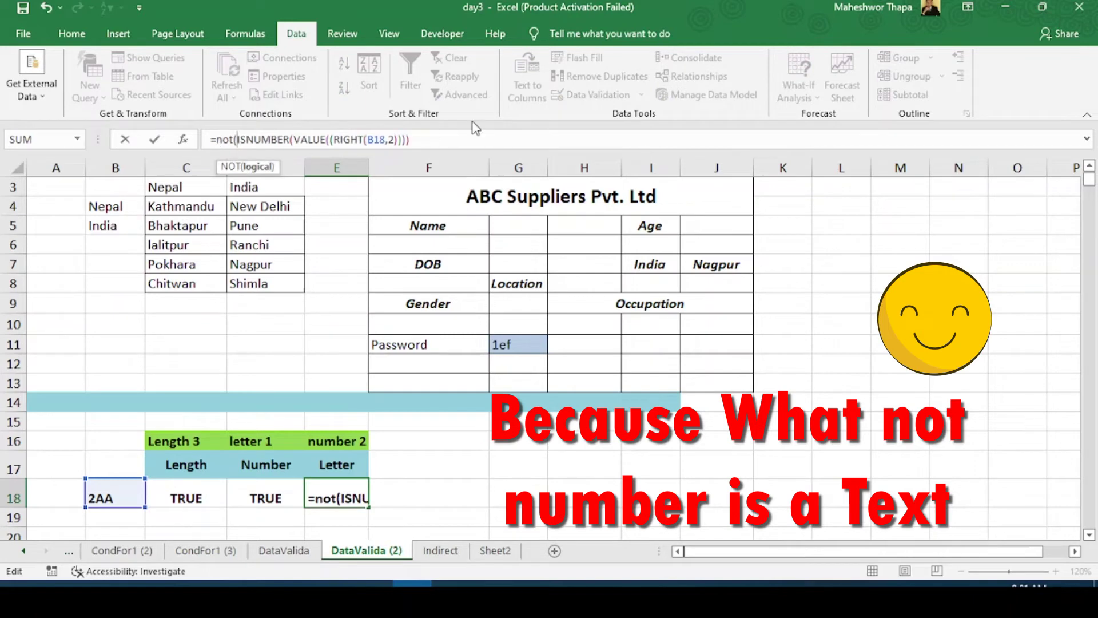
left_click(428, 146)
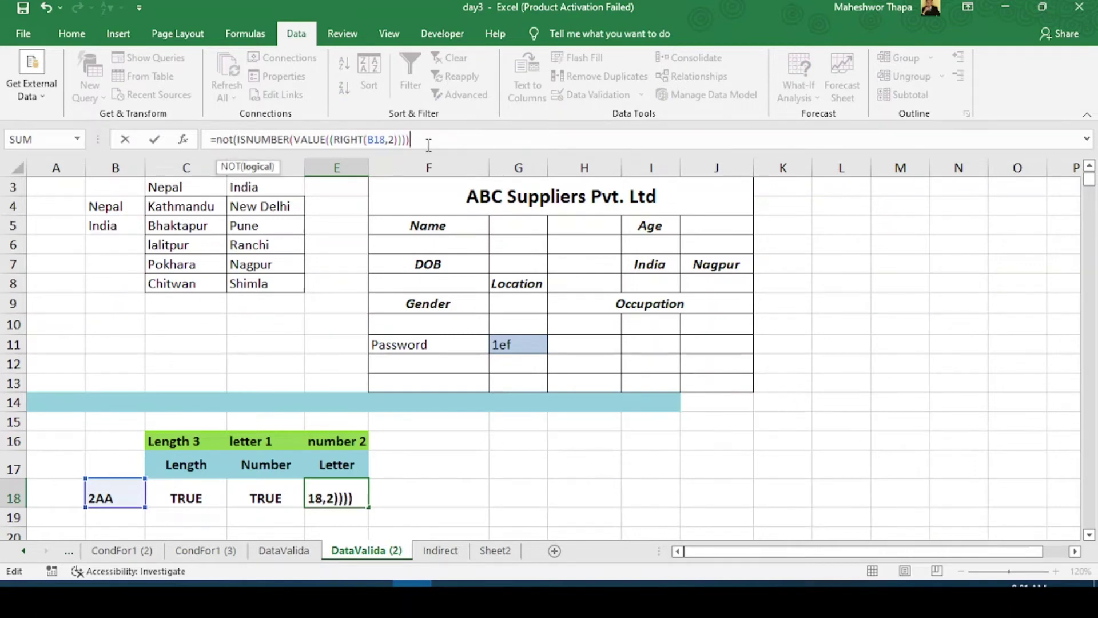
type(")")
key("Return")
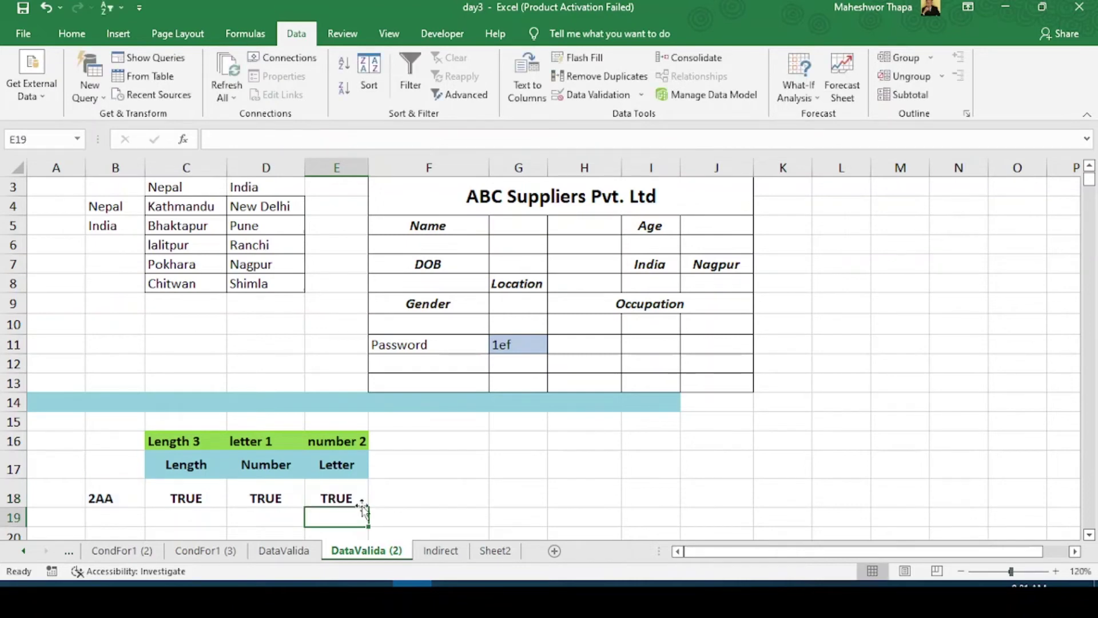
left_click(338, 496)
- Test the three checks in C18:E18 by changing the sample text in B18 to AA2
left_click(183, 504)
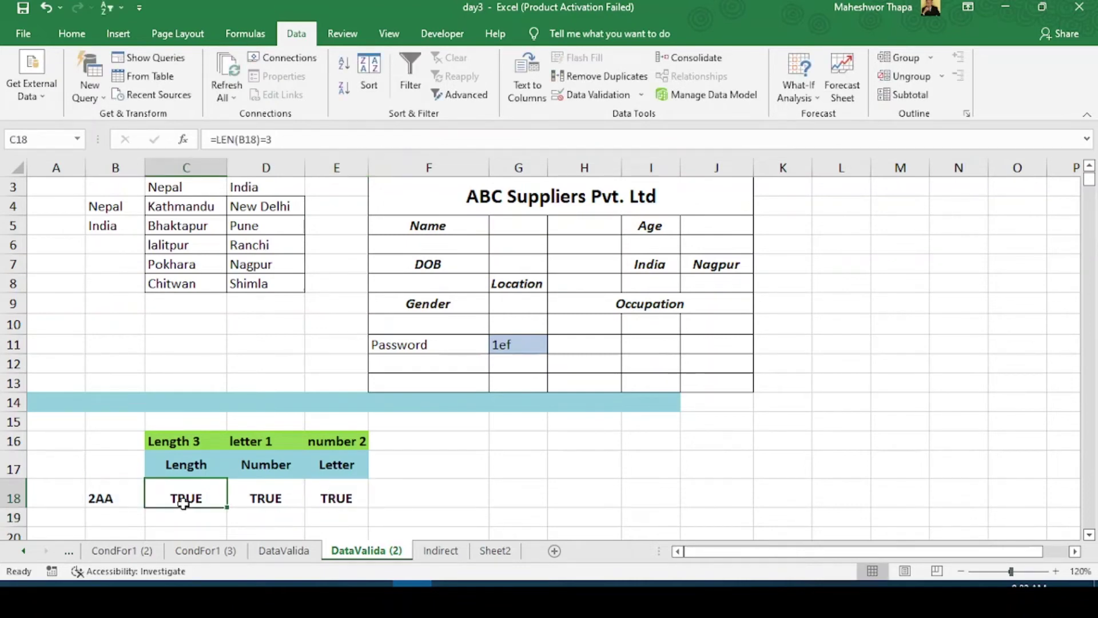
left_click_drag(183, 505, 325, 500)
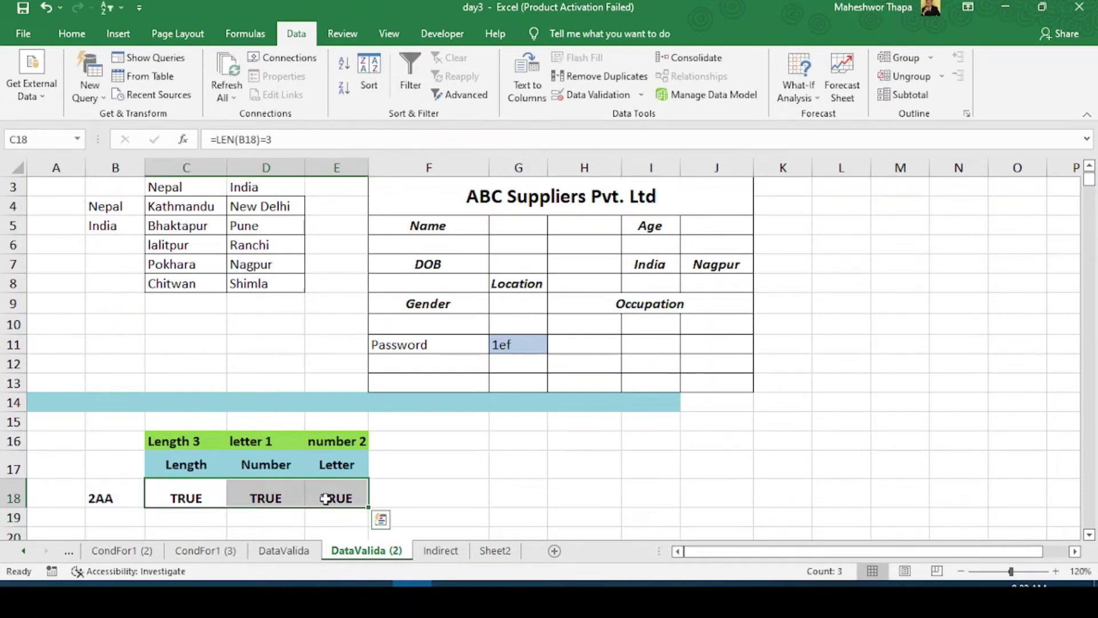
left_click(108, 497)
type("AA2")
key("Return")
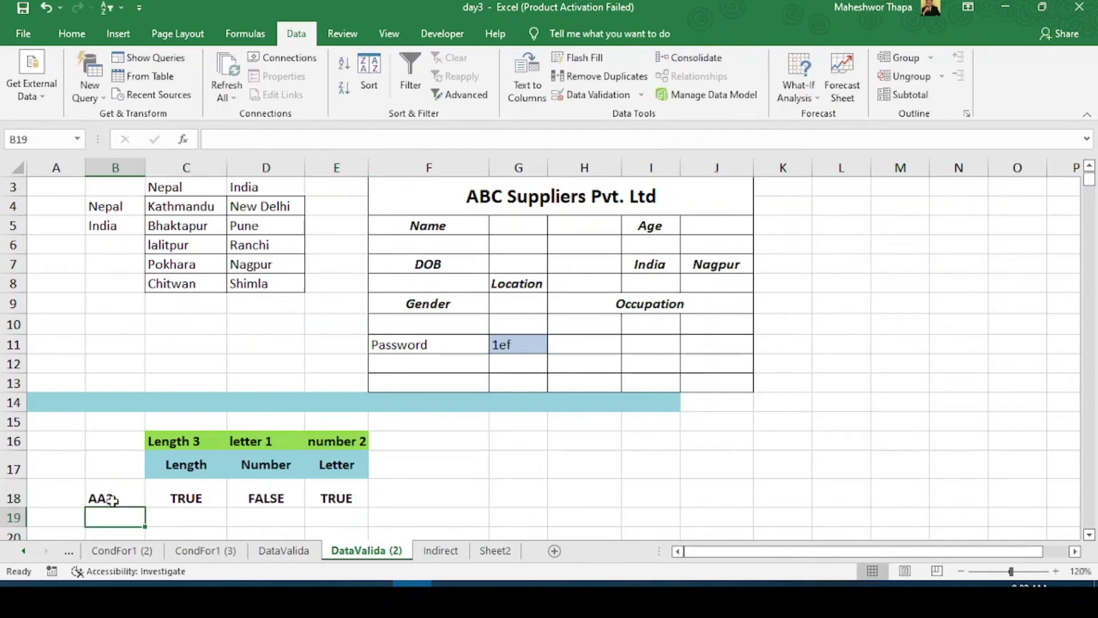
left_click(280, 495)
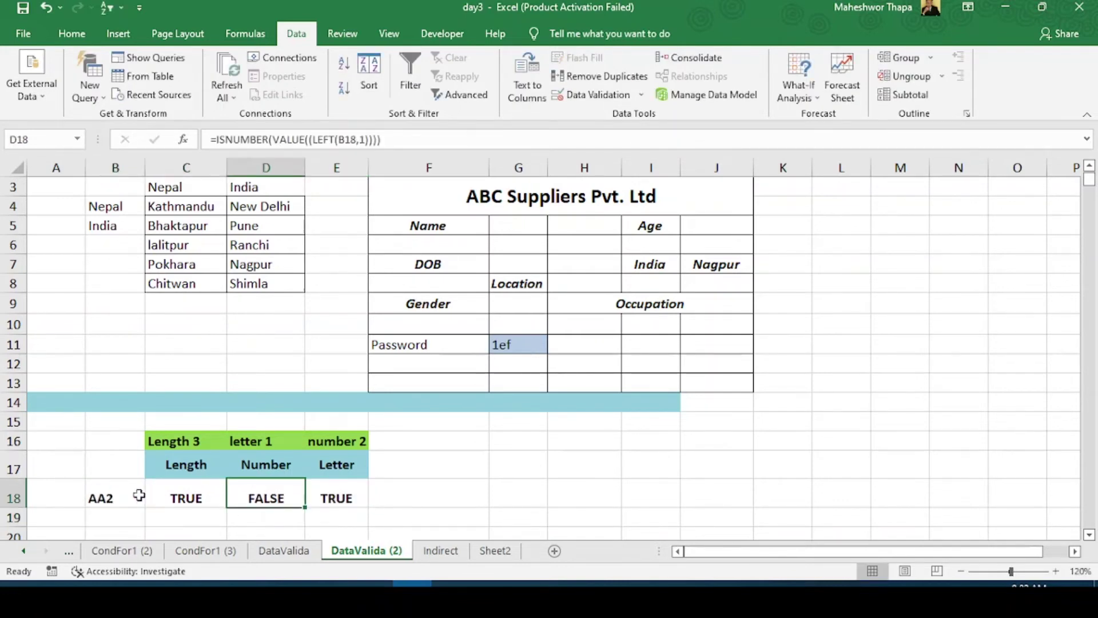
- Test the Number check in D18 with a digit in the middle by setting B18 to A2A
left_click(122, 496)
type("A2")
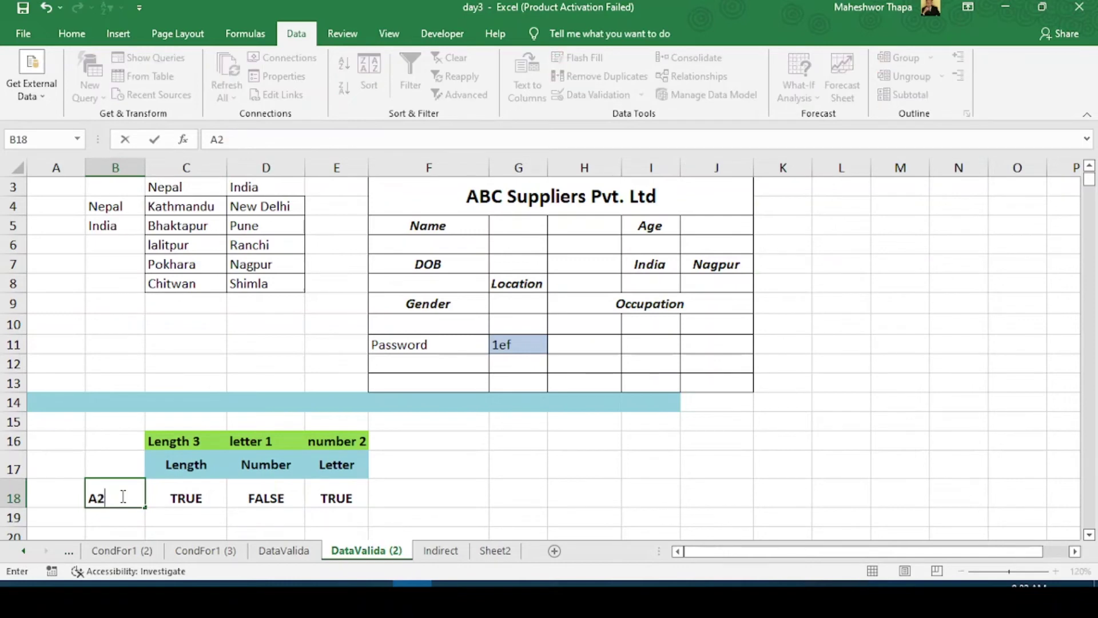
type("A")
key("Return")
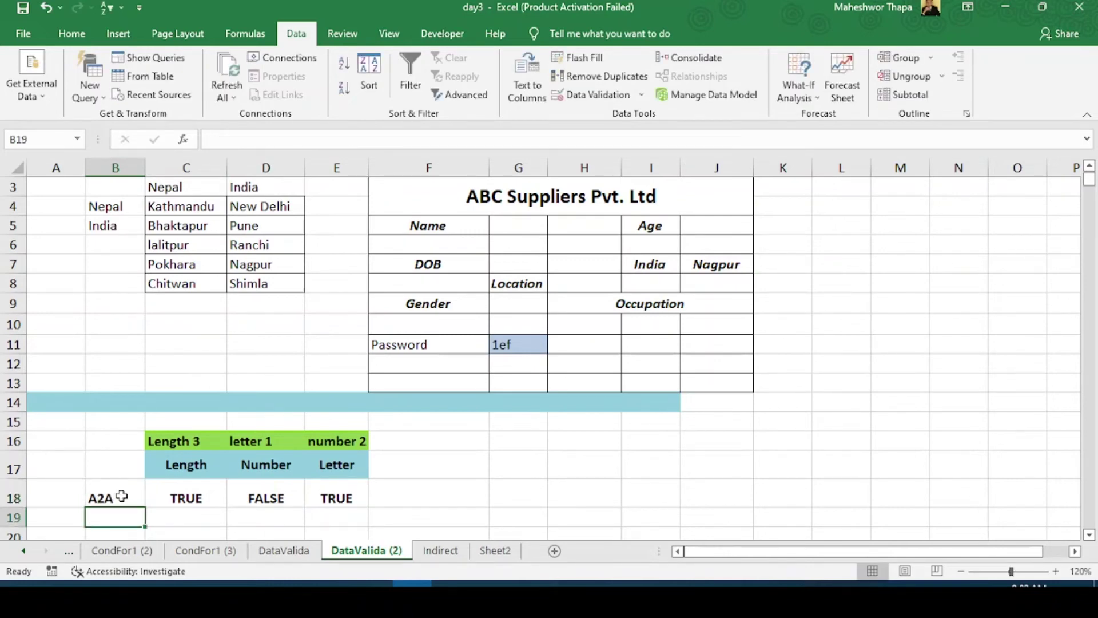
left_click(287, 499)
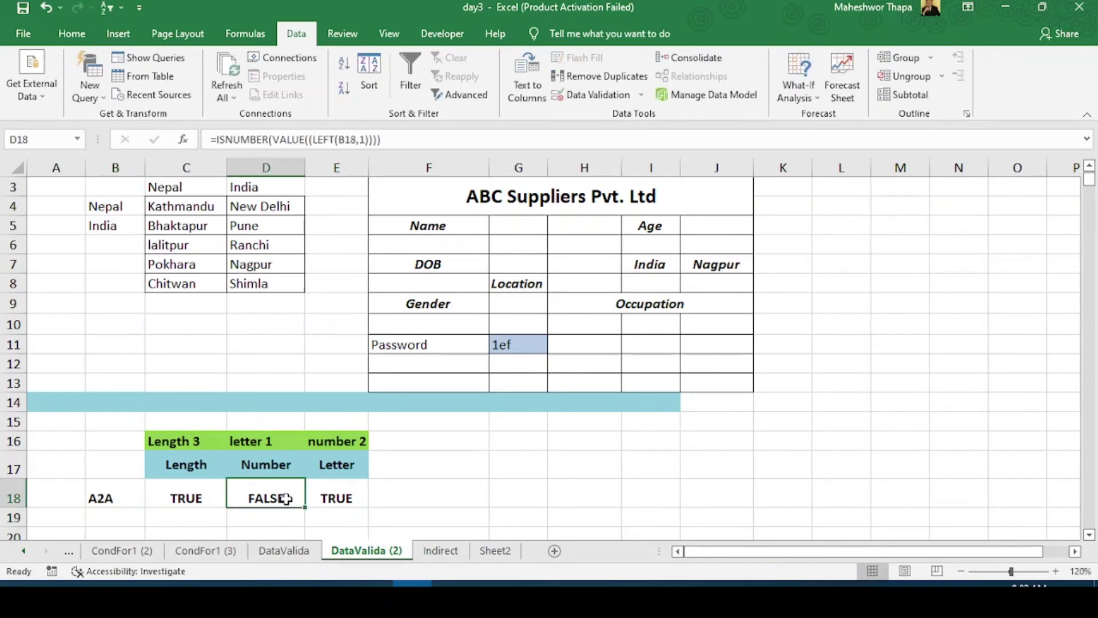
- Set the sample text in B18 to 2AB, with the digit first and two letters following
left_click(111, 495)
key("BackSpace")
type("2AB")
key("Return")
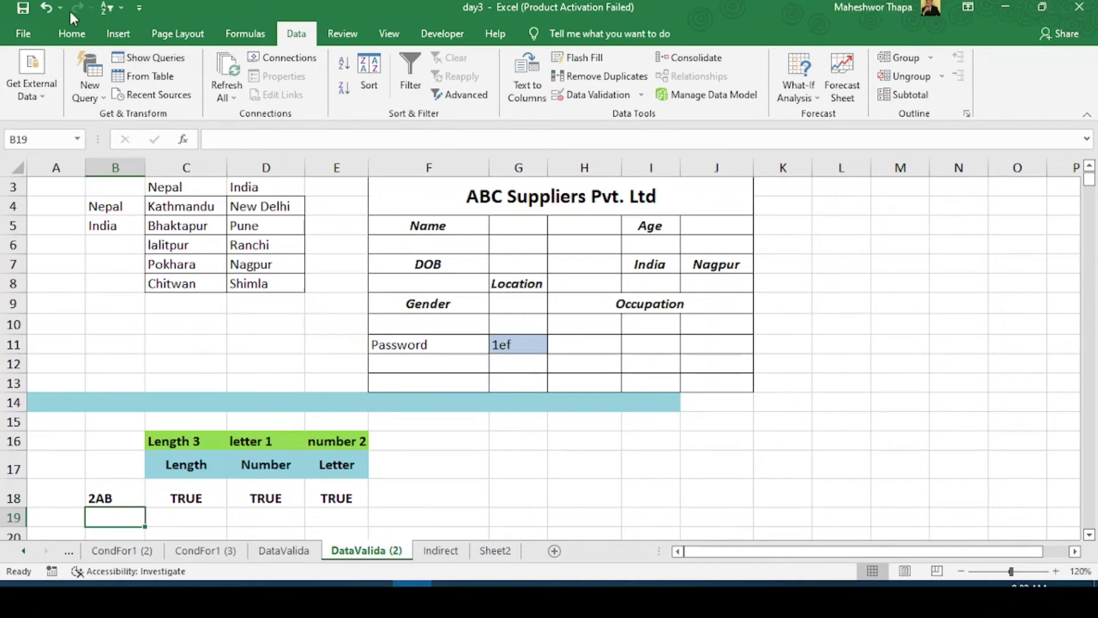
- Show the Office Clipboard, empty it, and copy LEN(B18)=3 from C18's formula without its leading equals sign, leaving the cell unedited
left_click(71, 35)
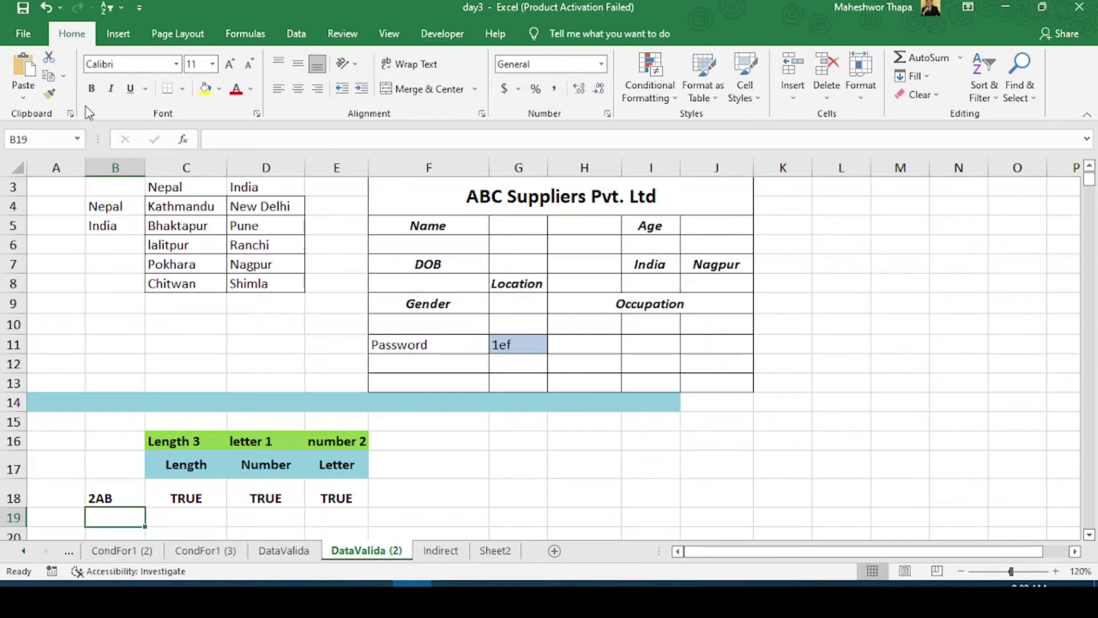
left_click(71, 113)
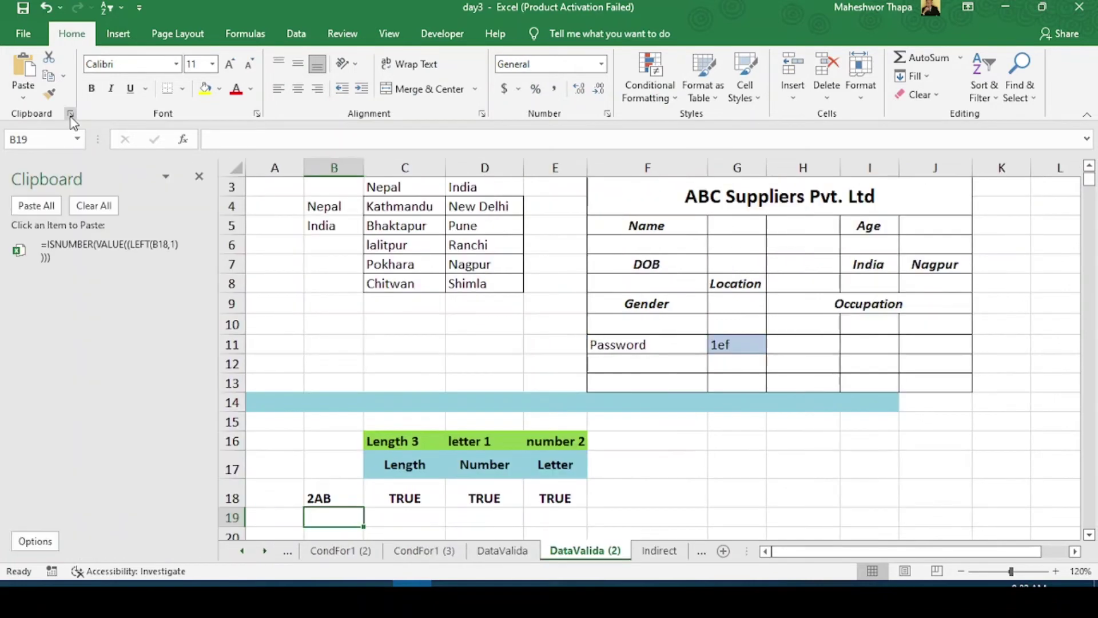
left_click(387, 497)
left_click_drag(289, 140, 216, 139)
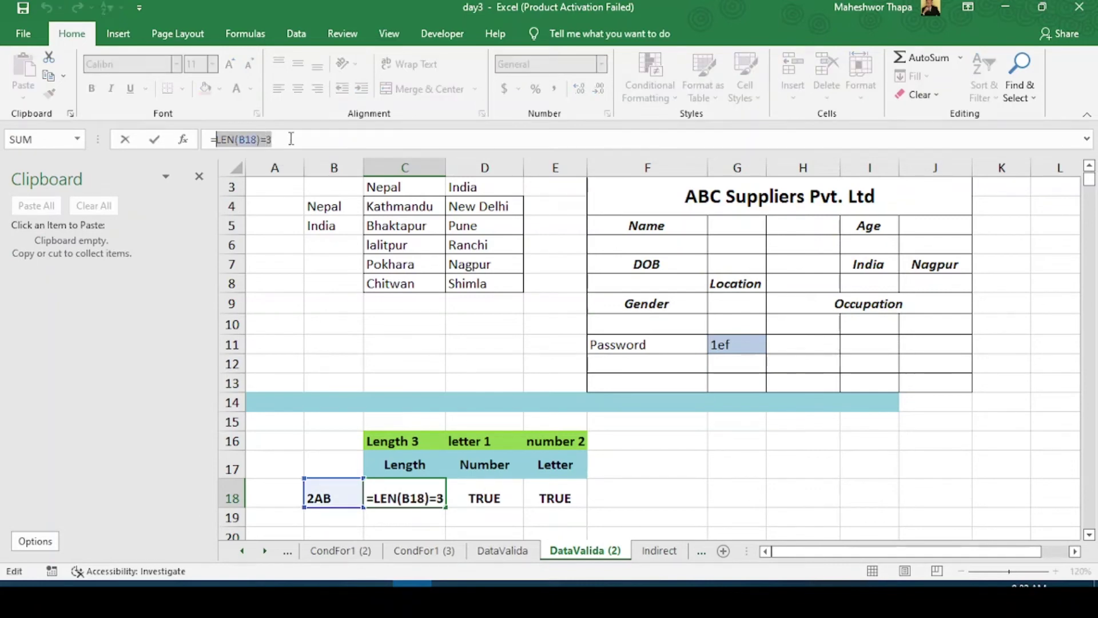
key("ctrl+c")
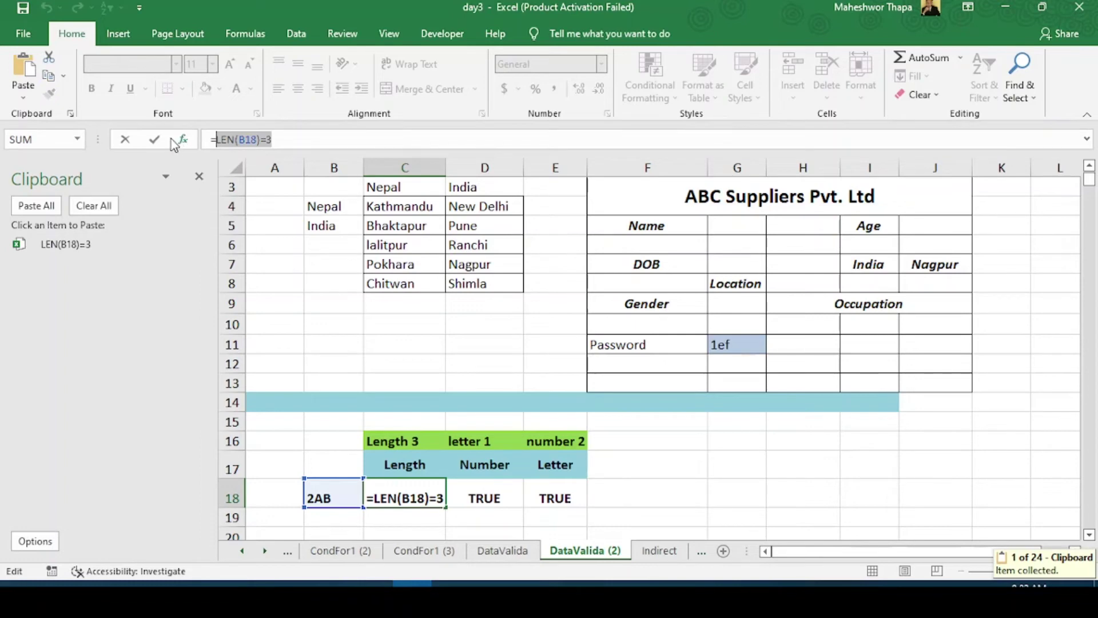
left_click(126, 139)
- Copy ISNUMBER(VALUE((LEFT(B18,1)))) from D18's formula without its leading equals sign, and leave the cell unedited
left_click(480, 497)
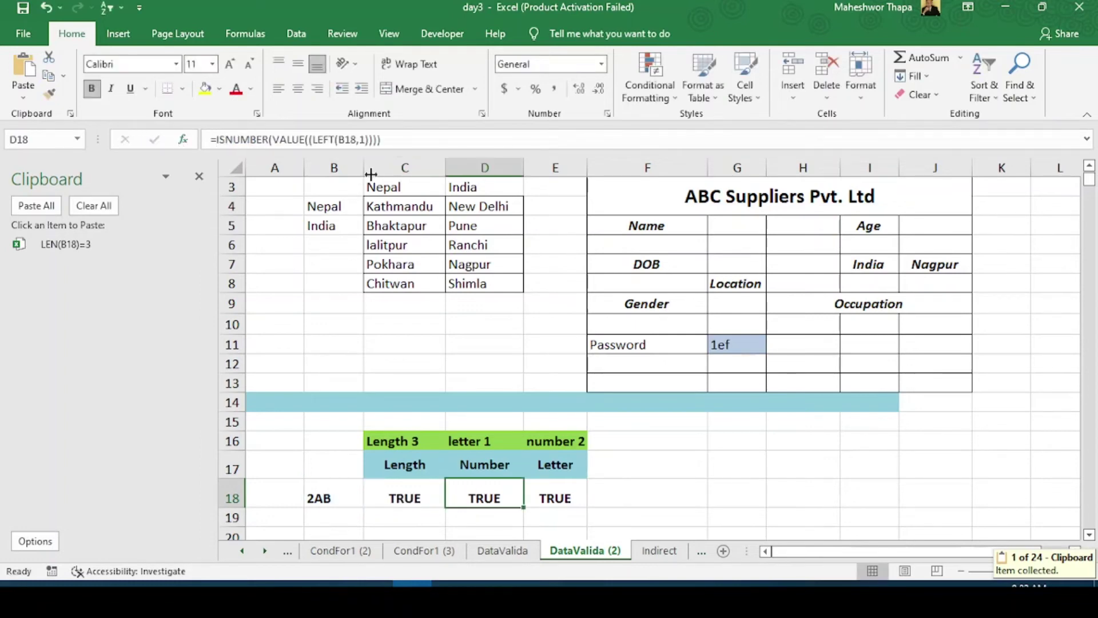
left_click_drag(383, 140, 216, 132)
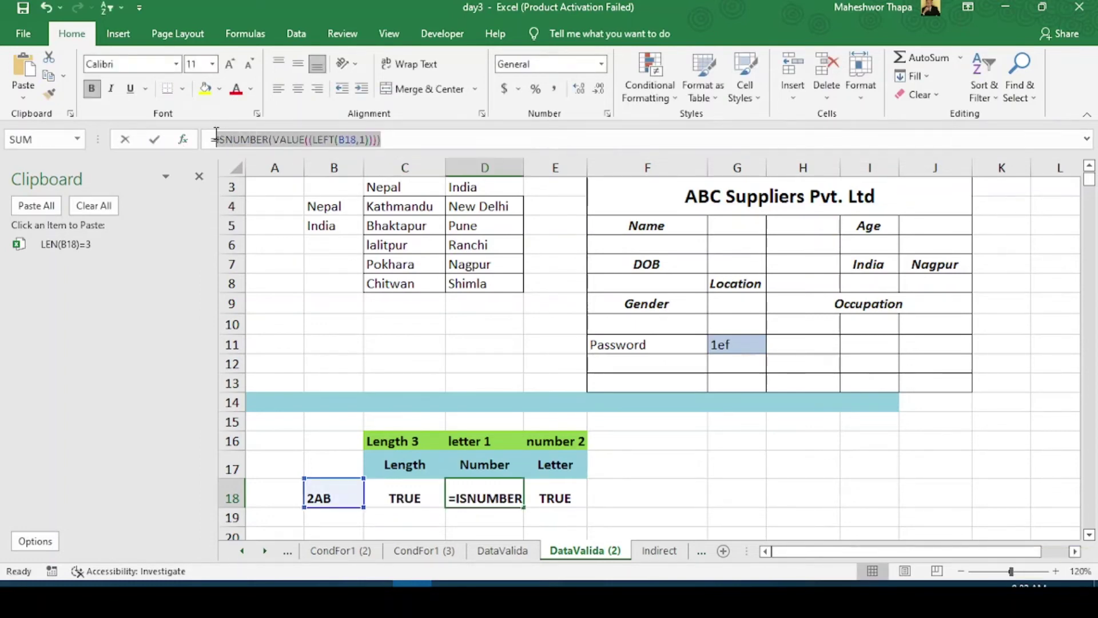
key("ctrl+c")
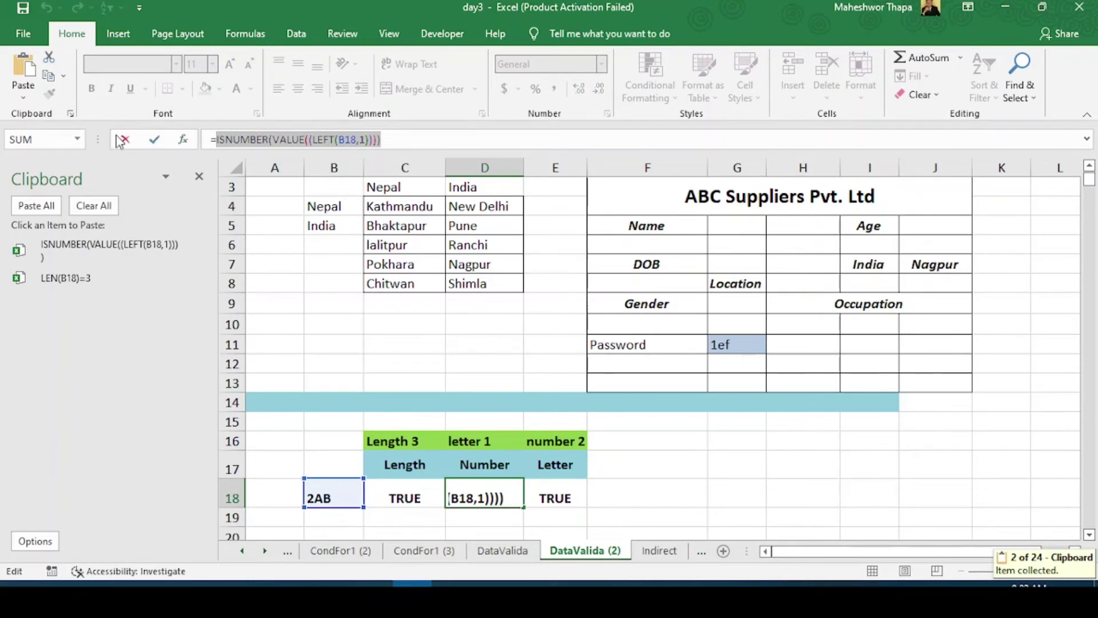
left_click(120, 140)
- Copy NOT(ISNUMBER(VALUE((RIGHT(B18,2))))) from E18's formula without its leading equals sign, and leave the cell unedited
left_click(544, 491)
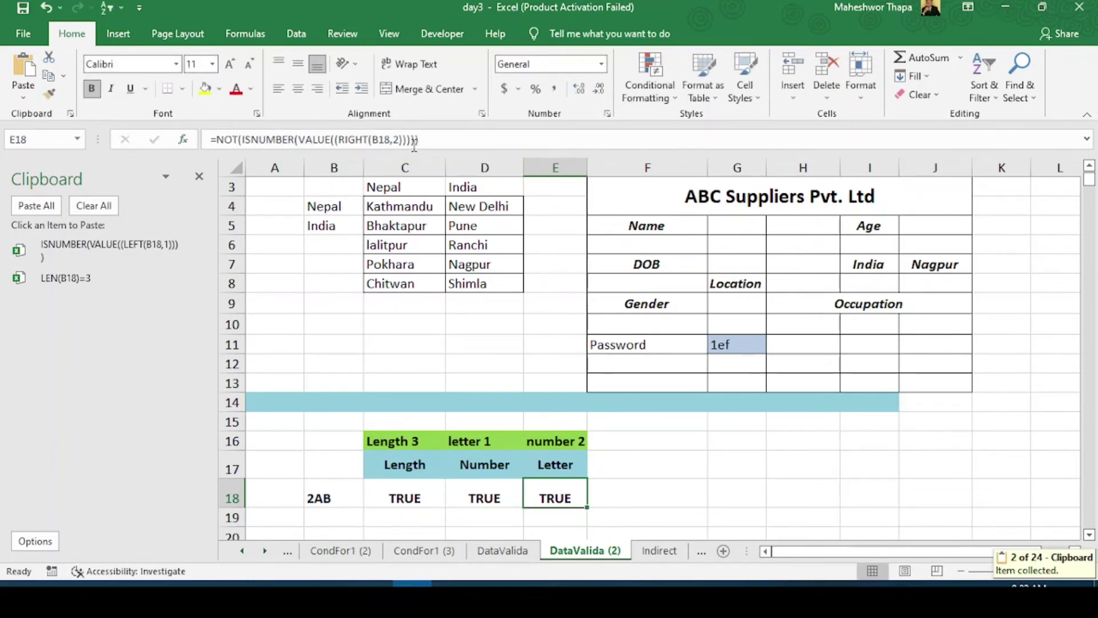
left_click_drag(435, 139, 220, 144)
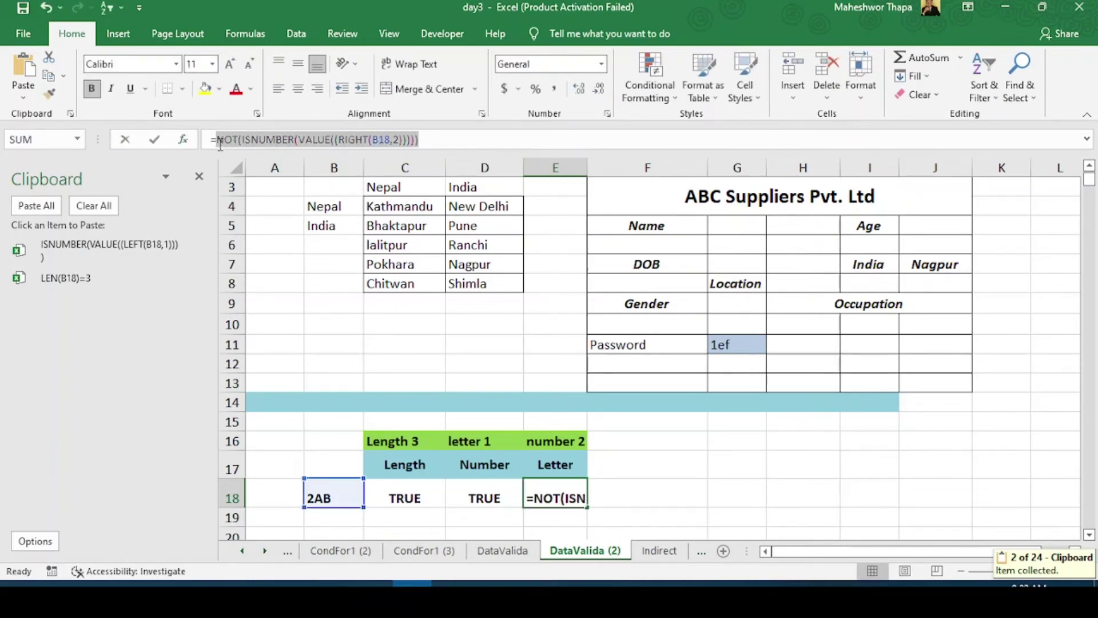
key("ctrl+c")
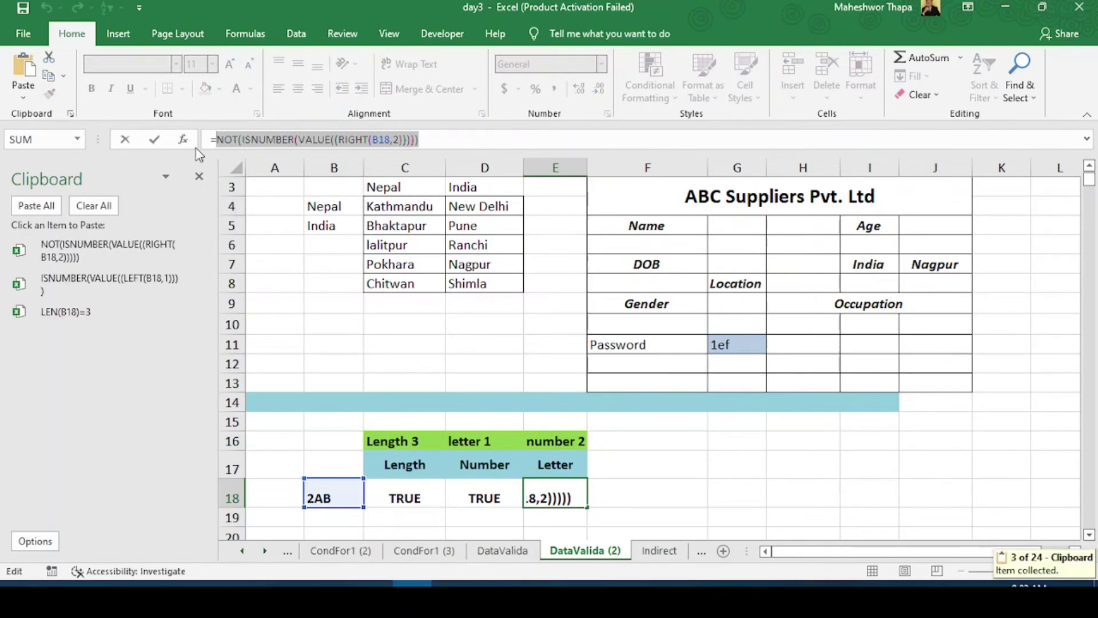
left_click(125, 141)
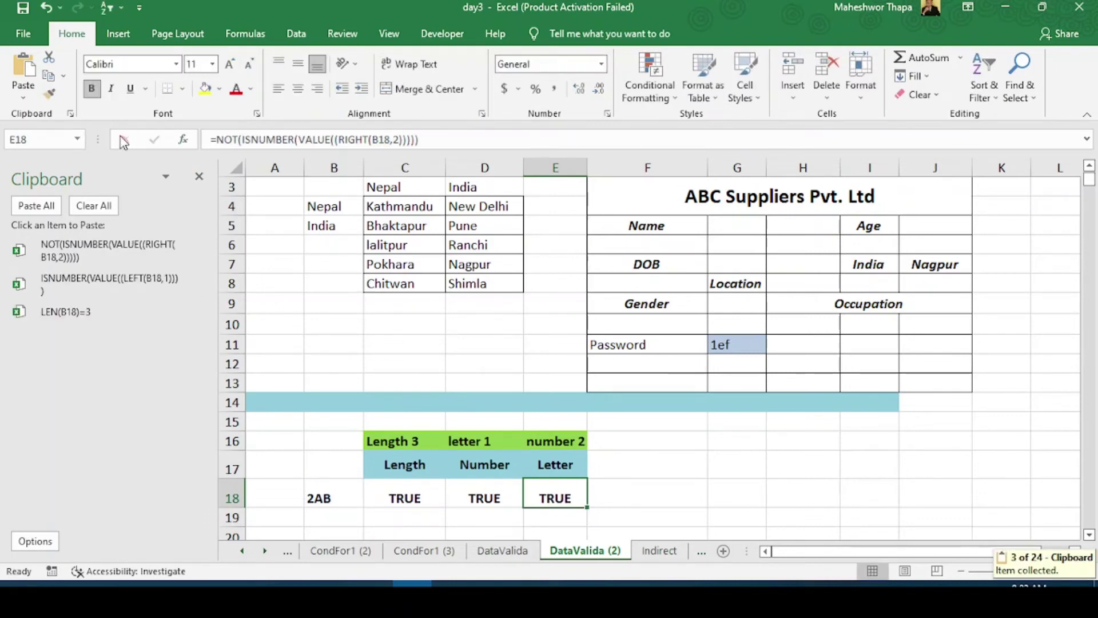
- Combine the three copied checks in F17 as =AND(LEN(B18)=3,ISNUMBER(VALUE((LEFT(B18,1)))),NOT(ISNUMBER(VALUE((RIGHT(B18,2))))))
left_click(686, 473)
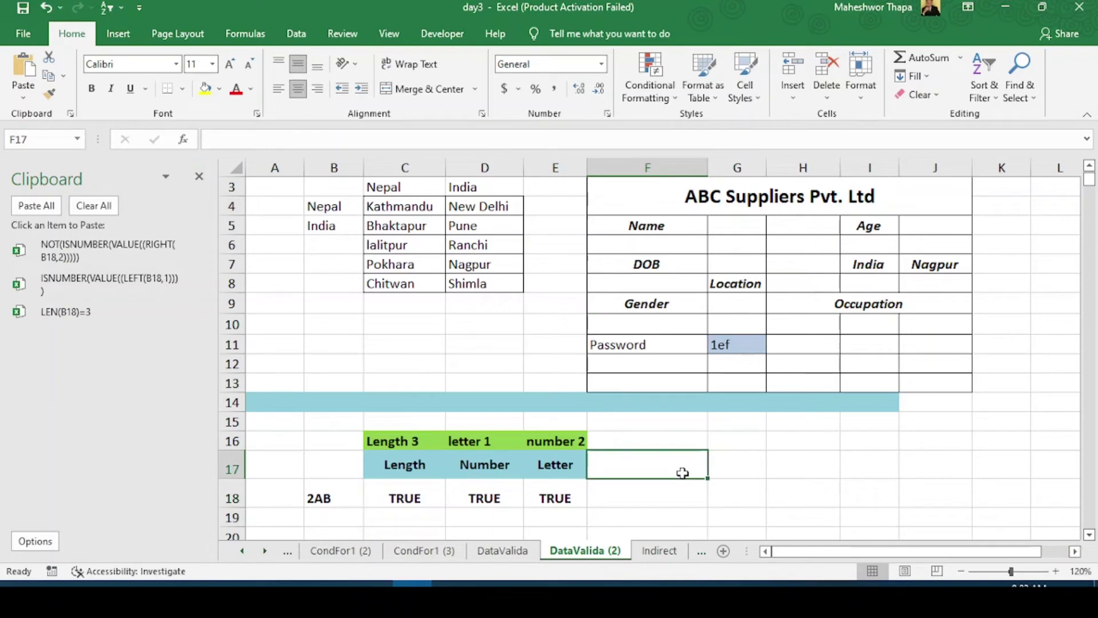
type("=and")
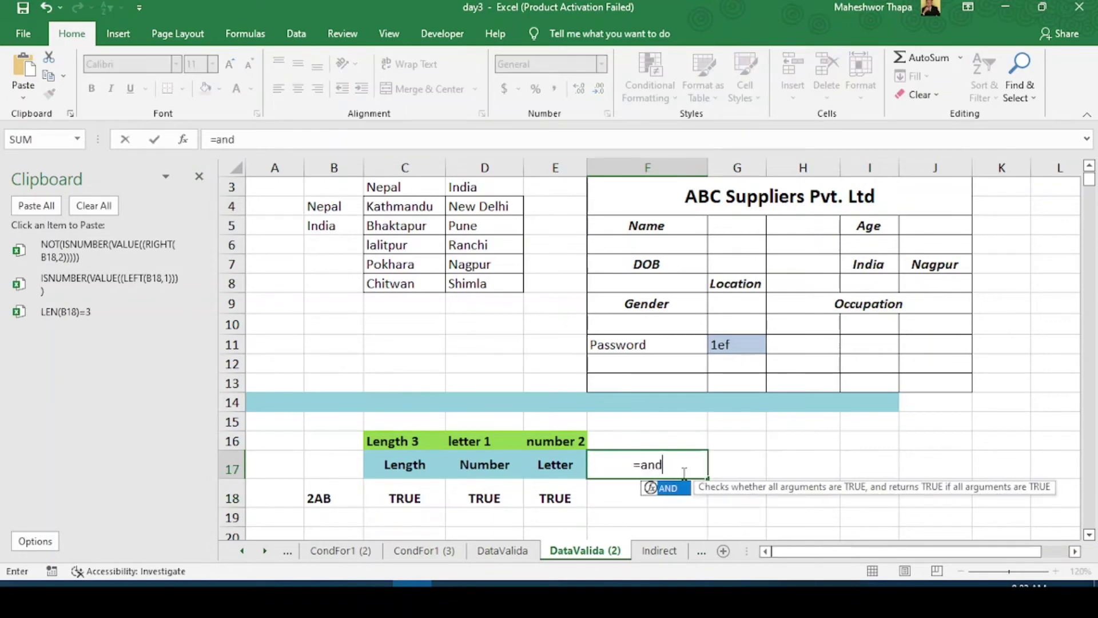
double_click(668, 488)
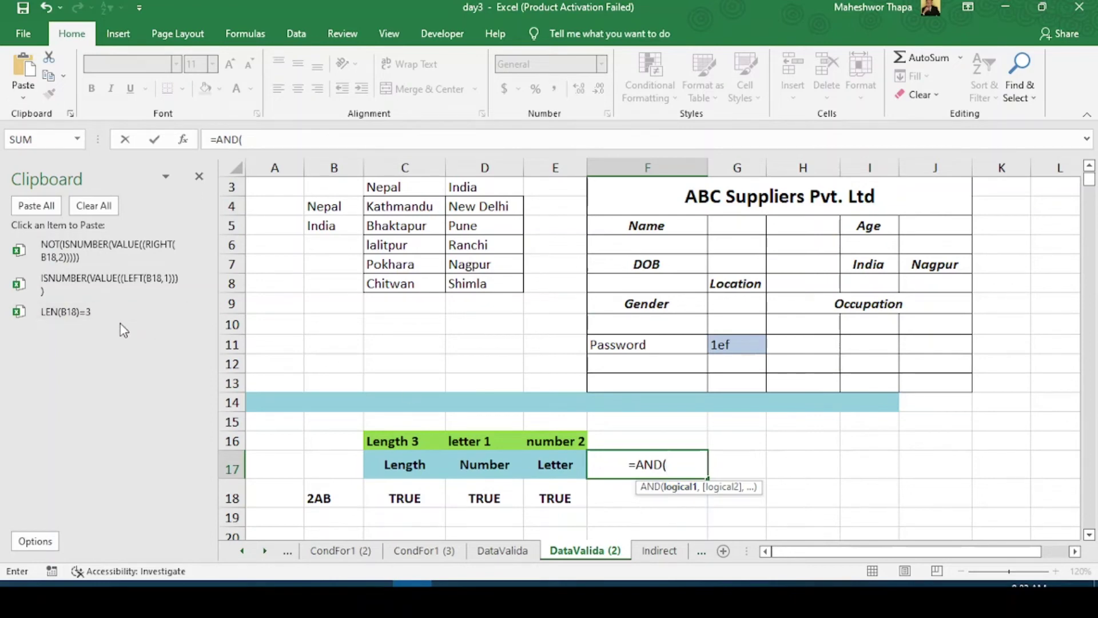
left_click(110, 312)
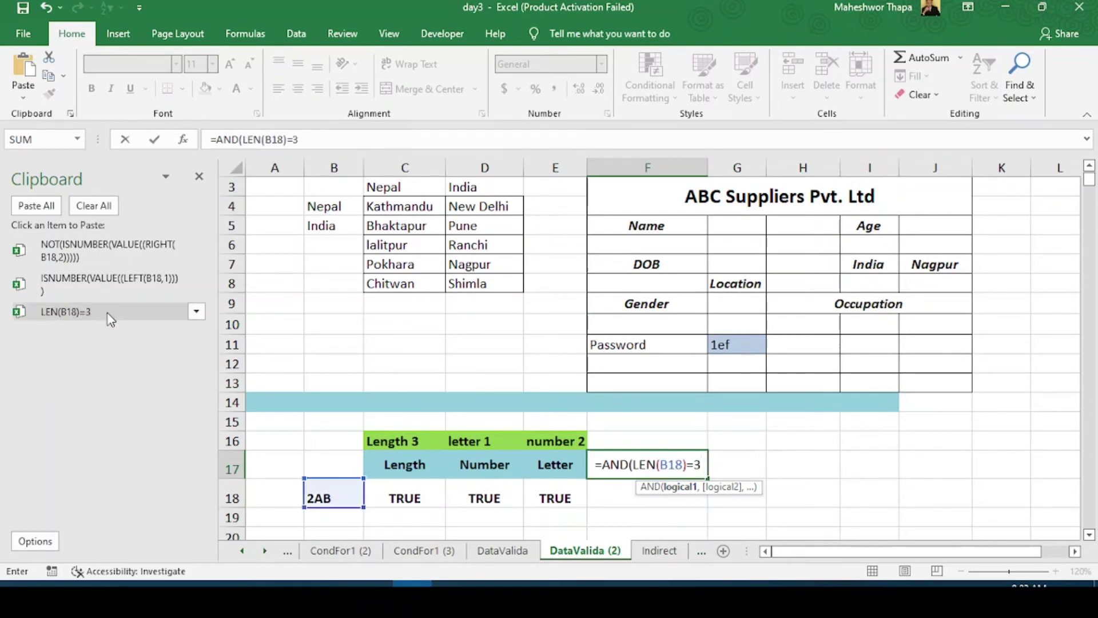
type(",")
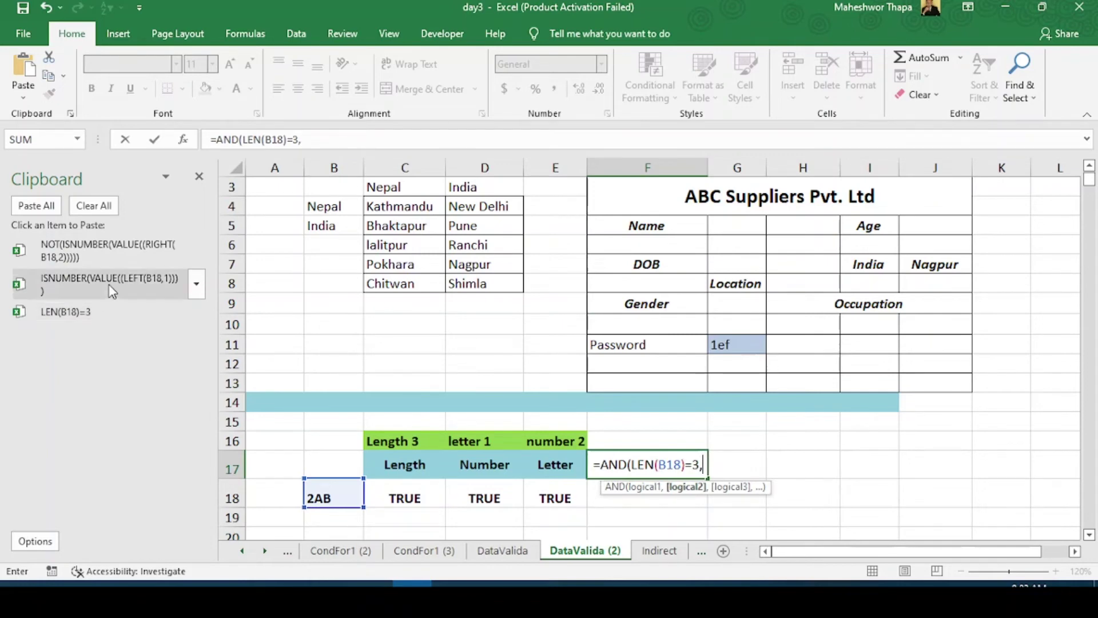
left_click(113, 287)
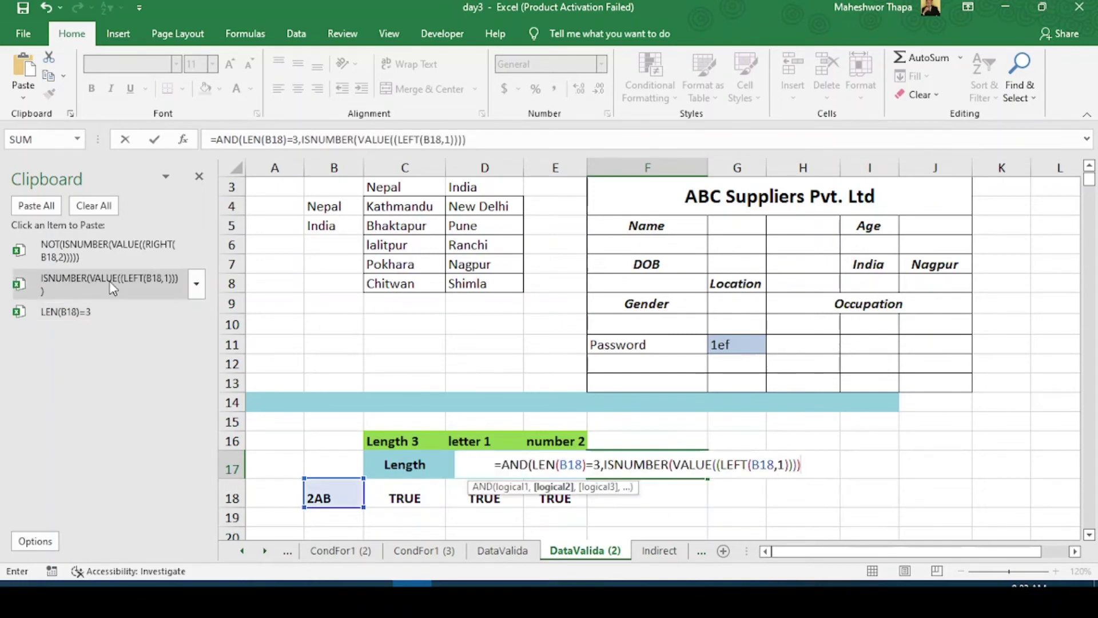
type(",")
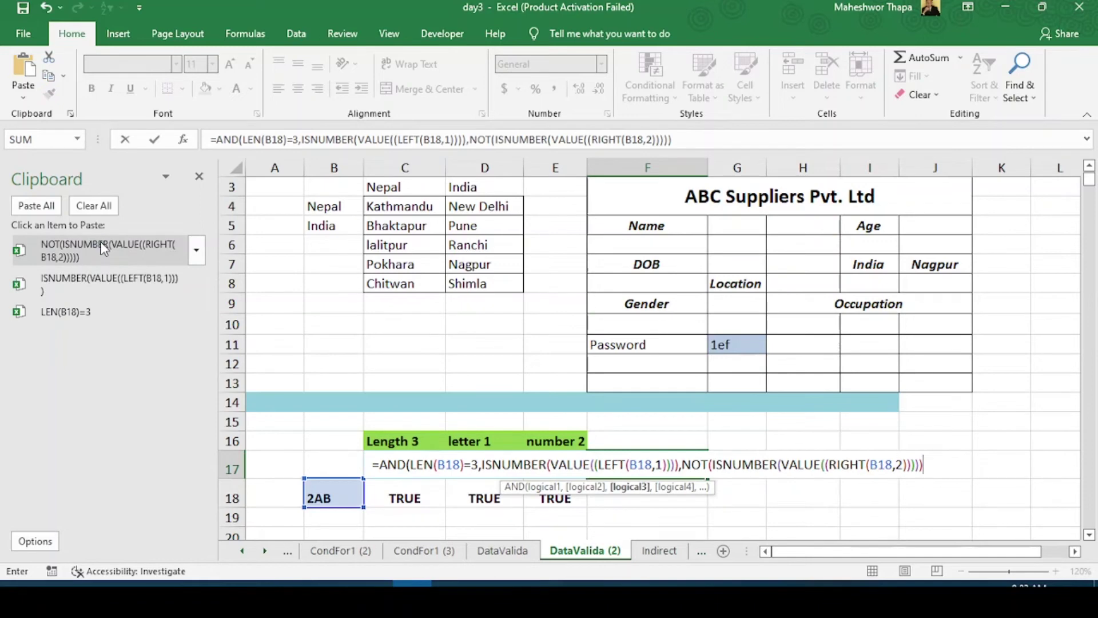
type(")")
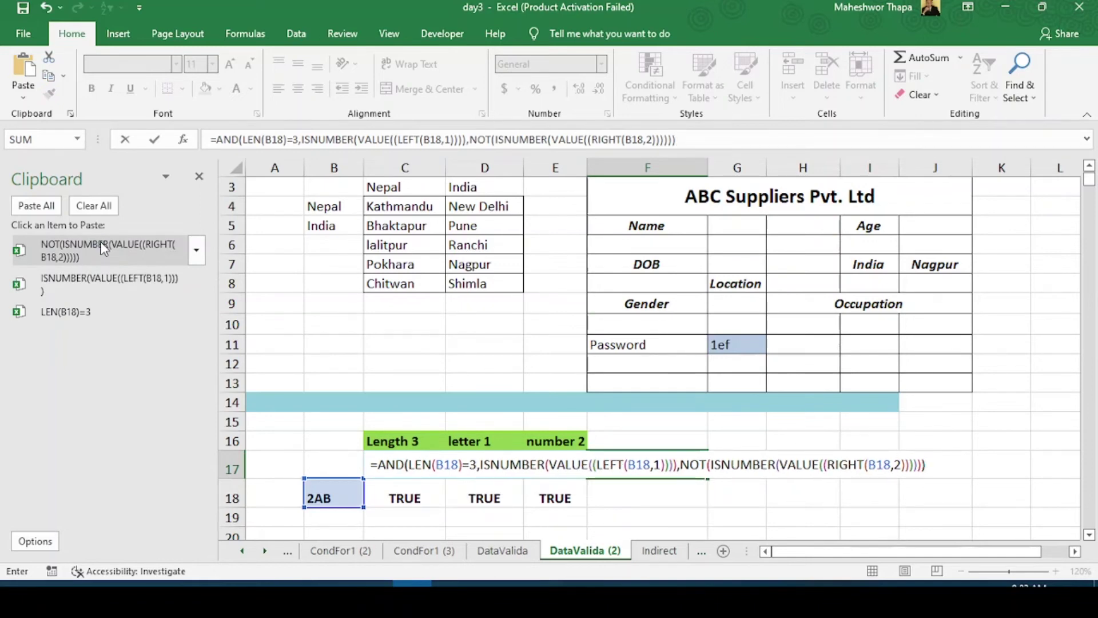
key("Return")
- Copy the complete AND formula from F17, including its leading equals sign
left_click(661, 464)
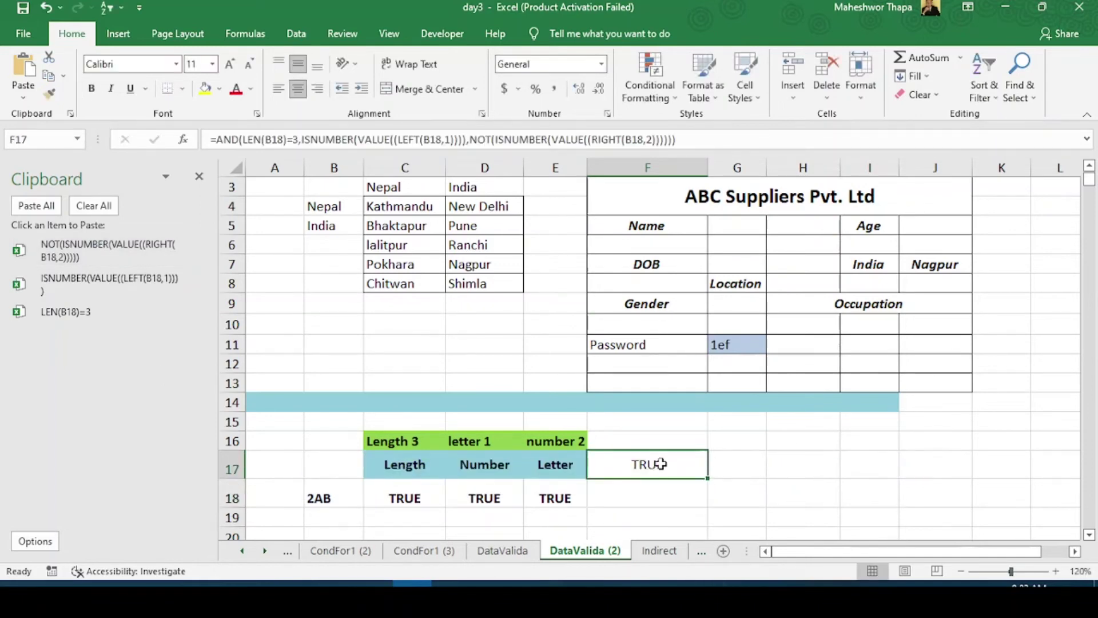
left_click_drag(708, 139, 210, 139)
key("ctrl+c")
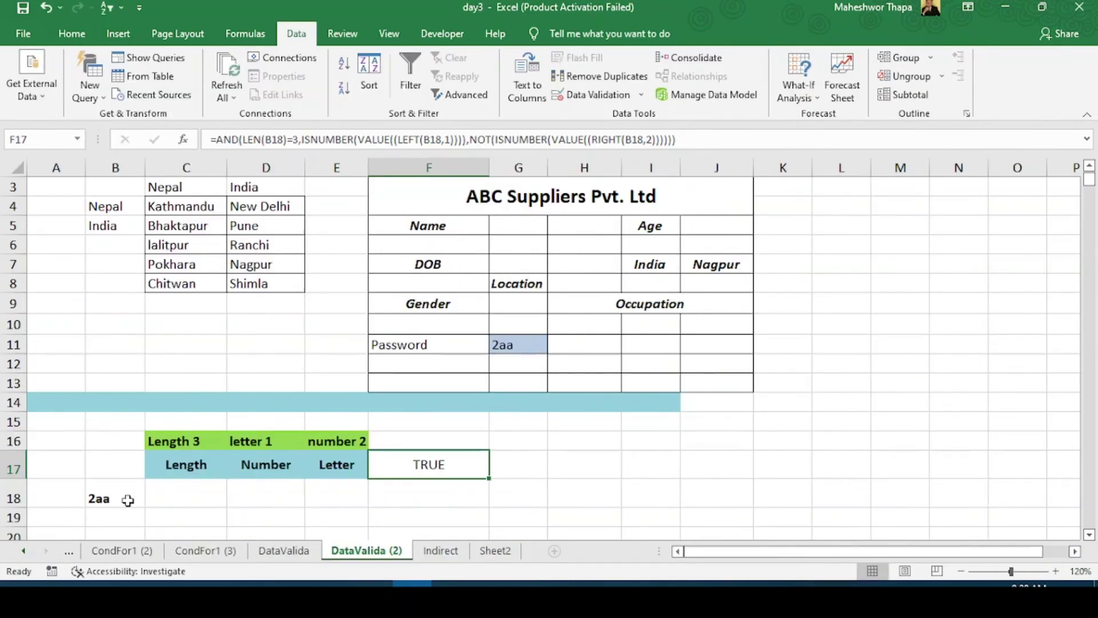
- Apply Custom data validation to B18, using the copied AND formula from F17 as its criterion
left_click(128, 500)
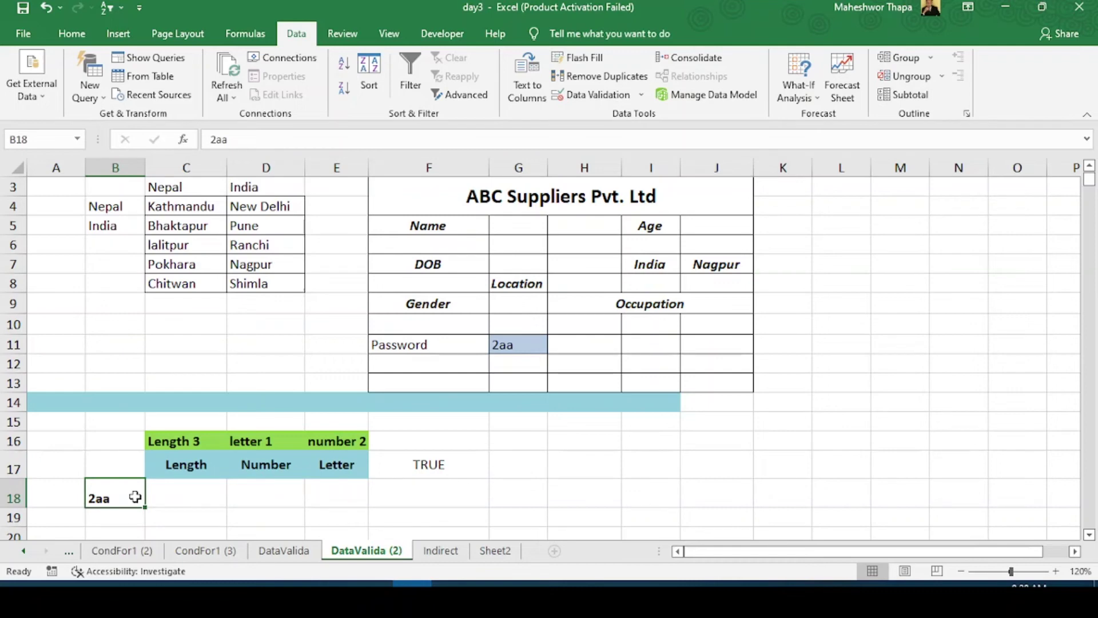
left_click(600, 102)
left_click(913, 240)
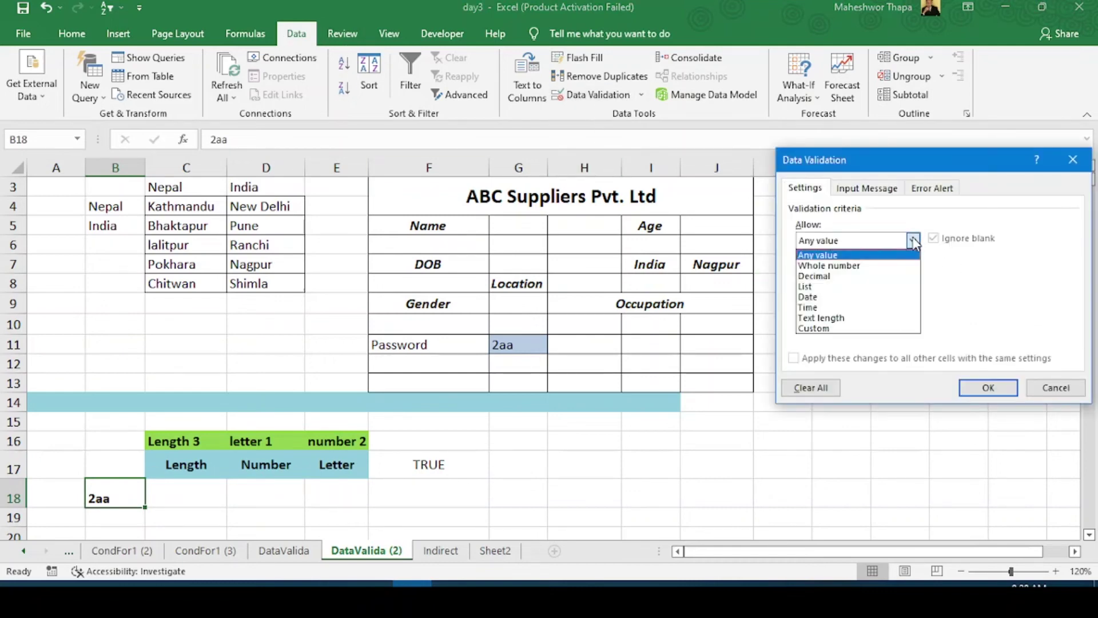
left_click(817, 328)
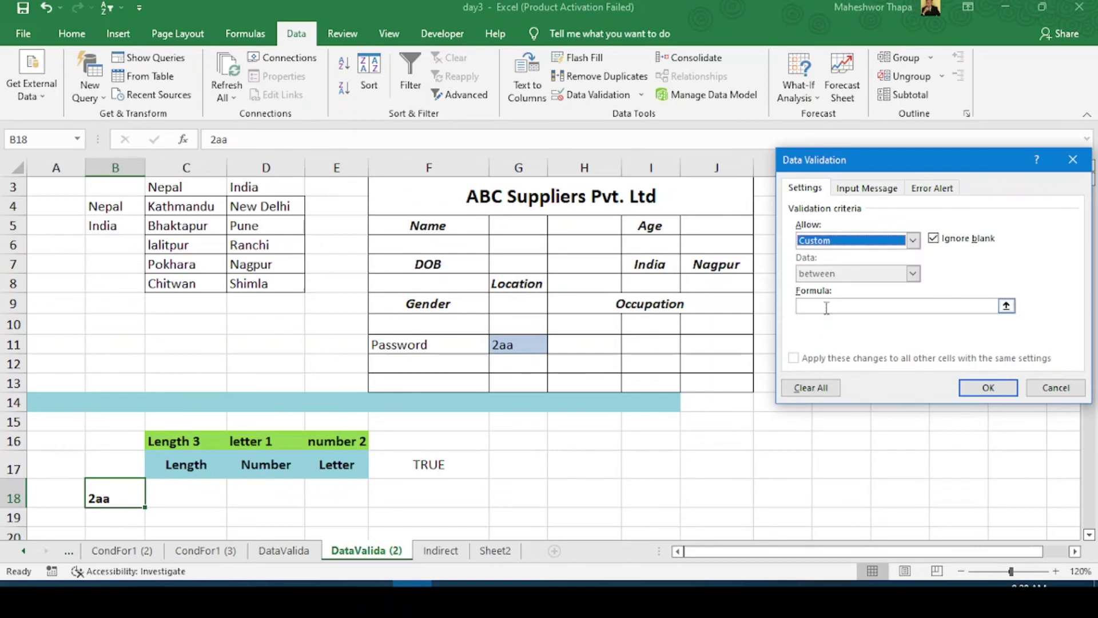
left_click(829, 304)
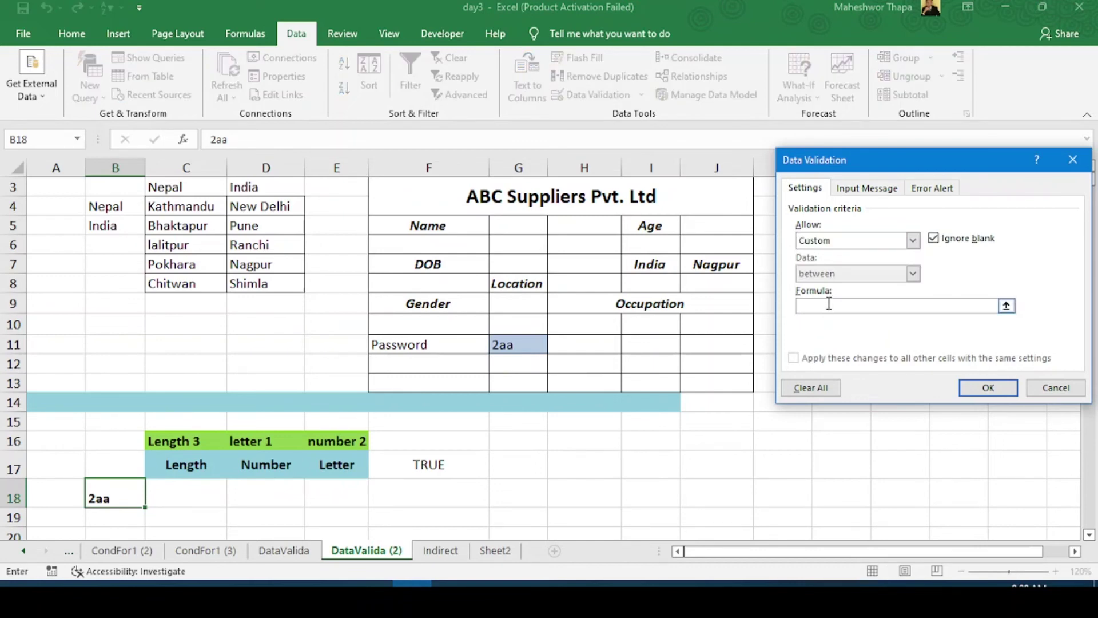
key("ctrl+v")
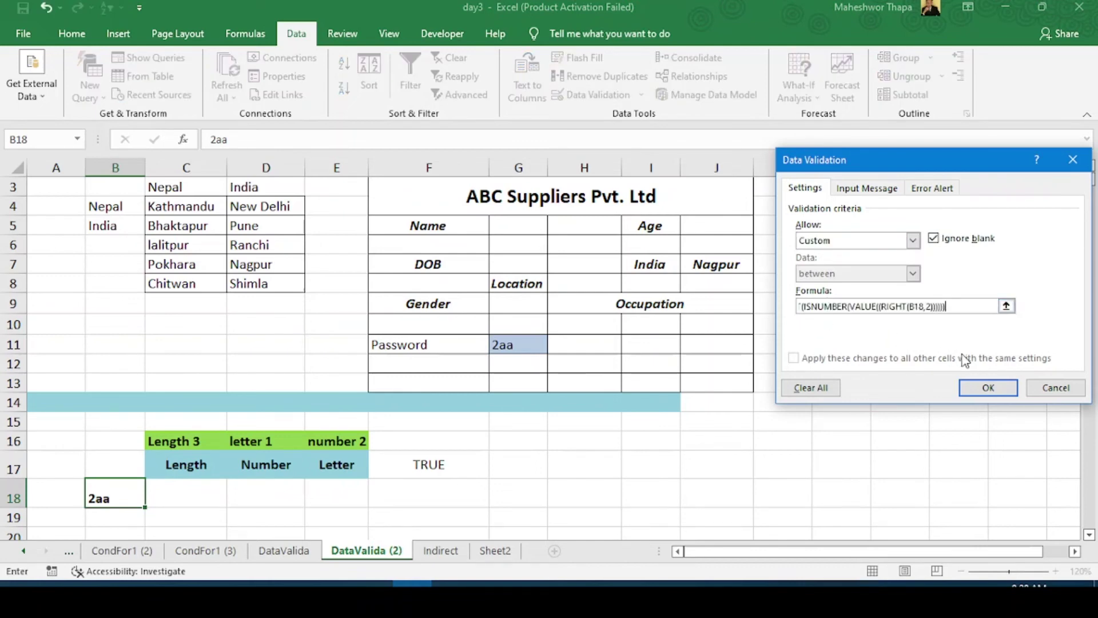
left_click(989, 389)
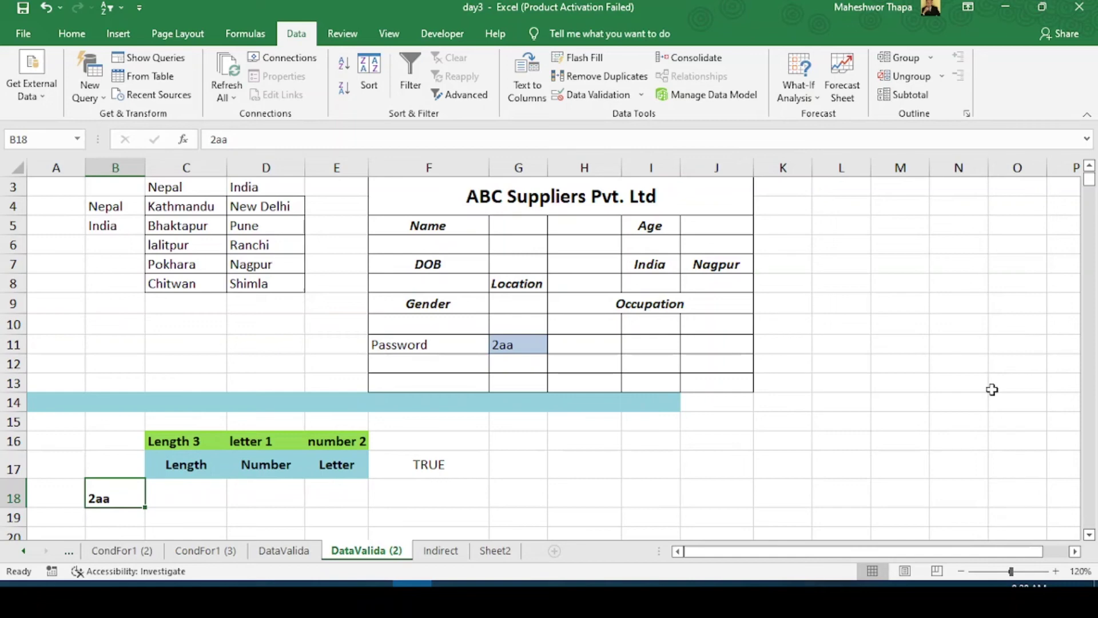
- Test B18's validation with a sample password of one digit plus two letters and with one of three digits, cancelling the rejected entry
type("3BC")
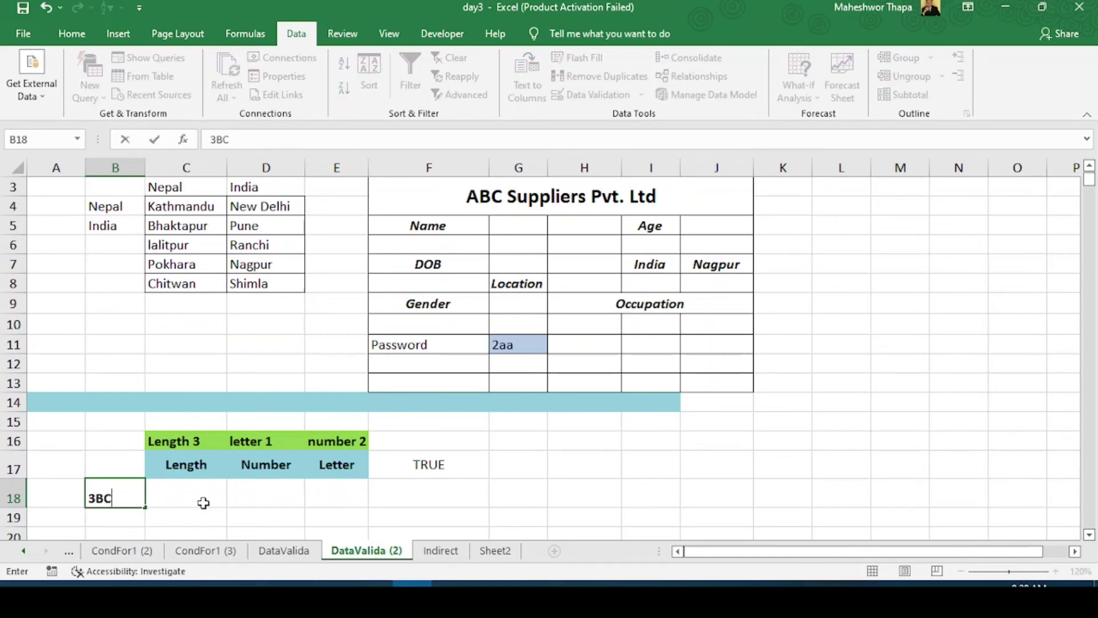
key("Return")
left_click(127, 497)
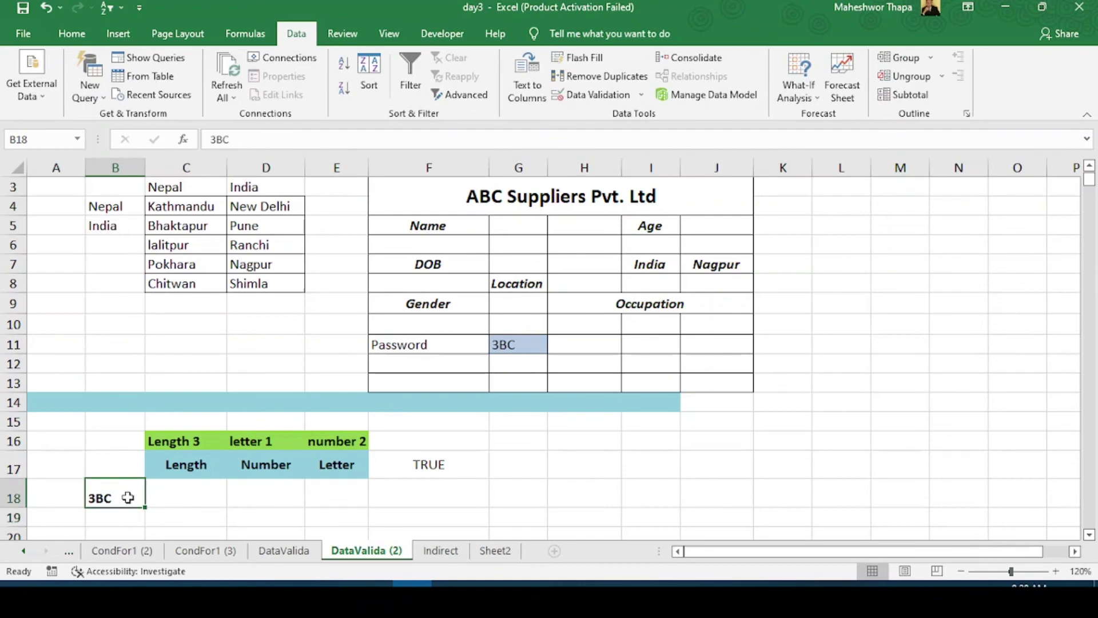
type("3")
key("BackSpace")
type("333")
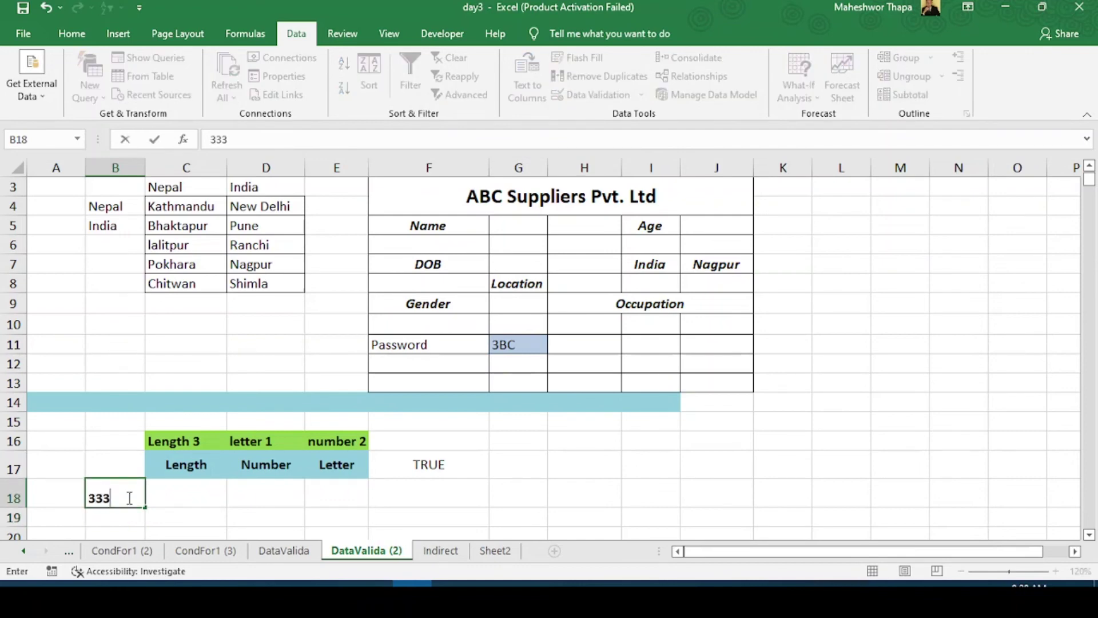
key("Return")
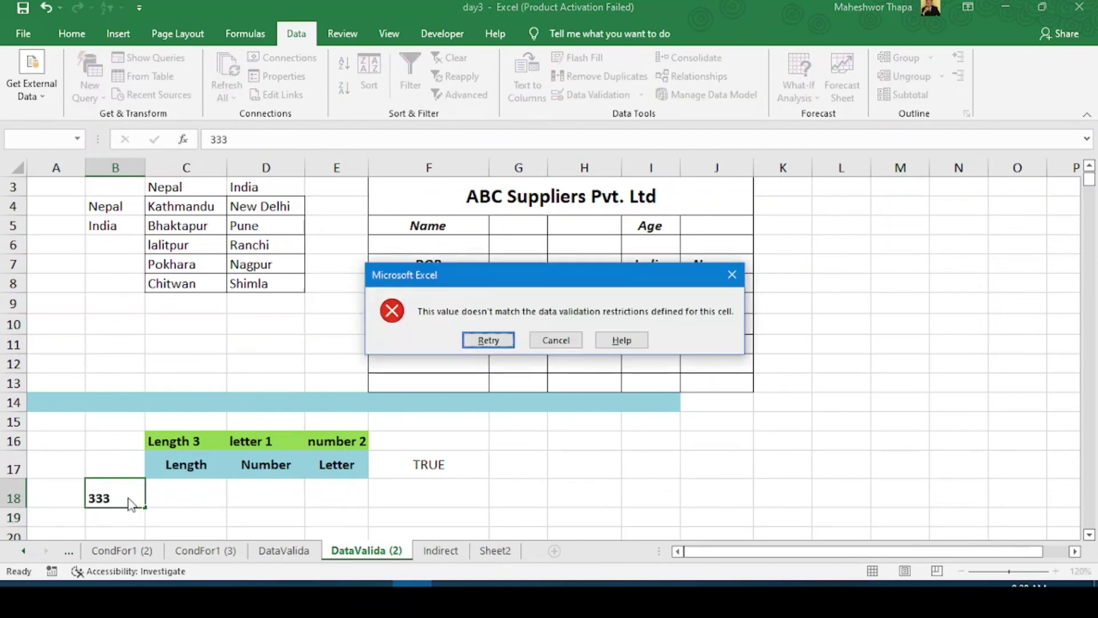
left_click(544, 341)
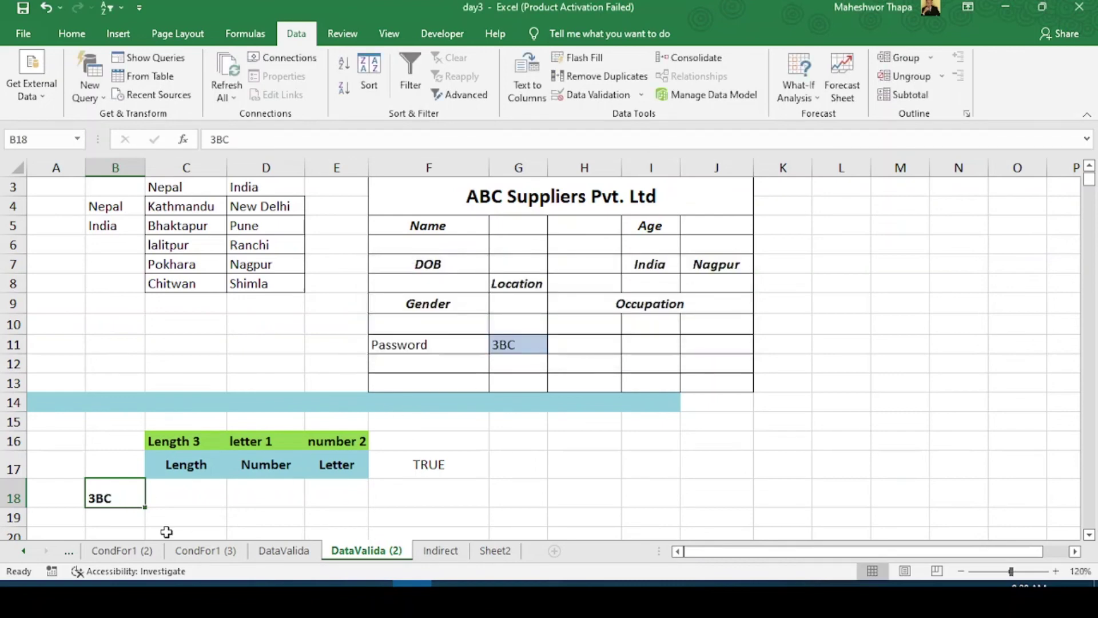
- Try a password of three letters in B18, cancel it, and enter a password of one digit followed by two letters instead
type("AAA")
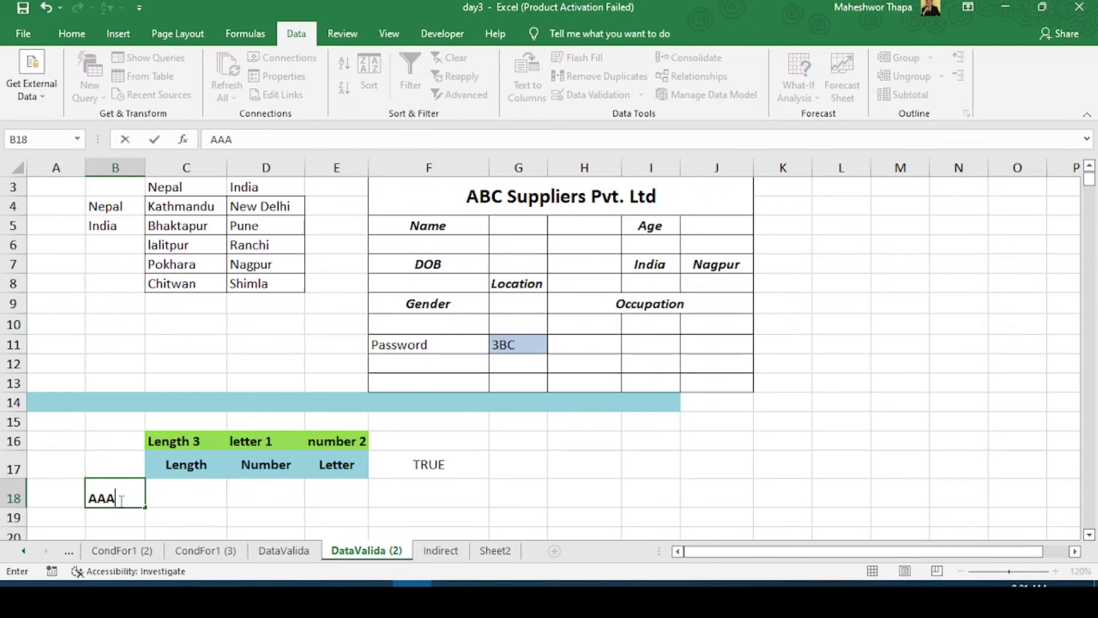
key("Return")
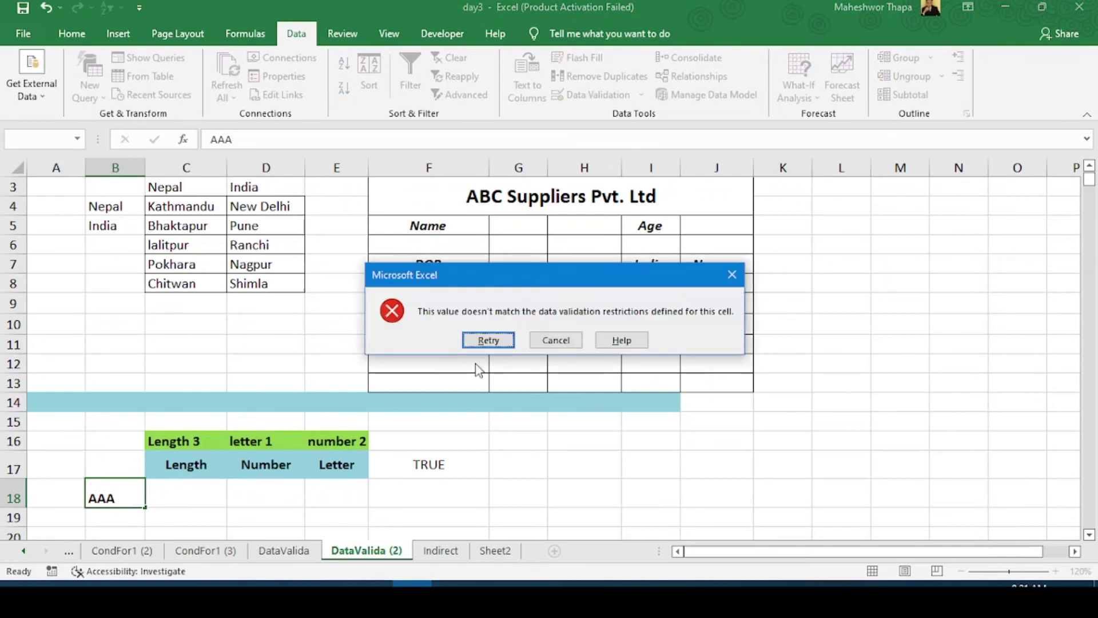
left_click(546, 344)
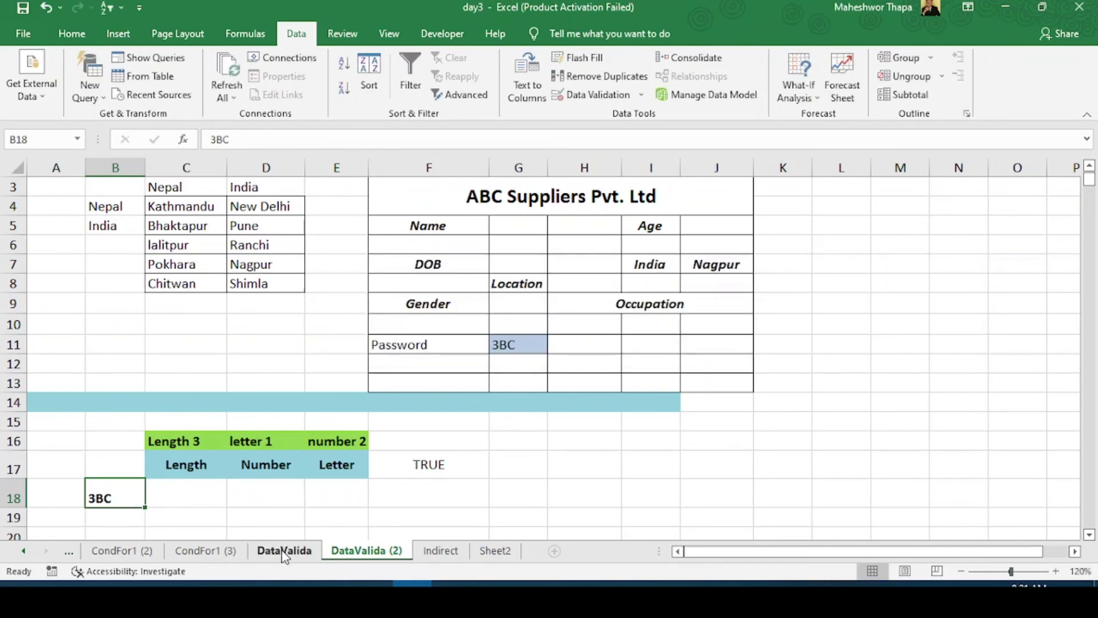
type("3NN")
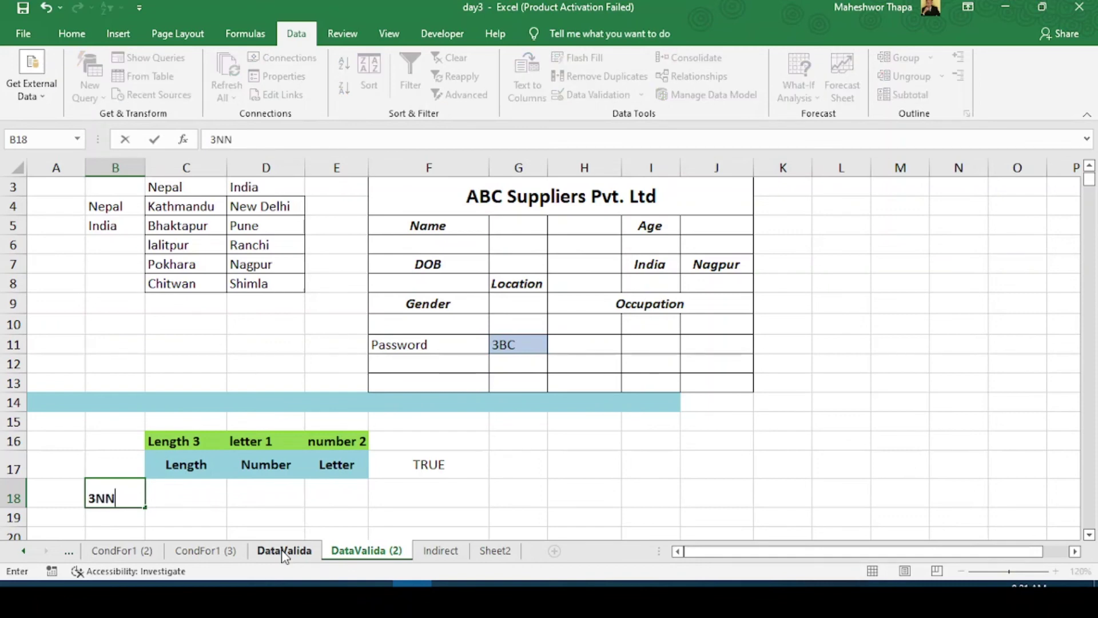
key("Return")
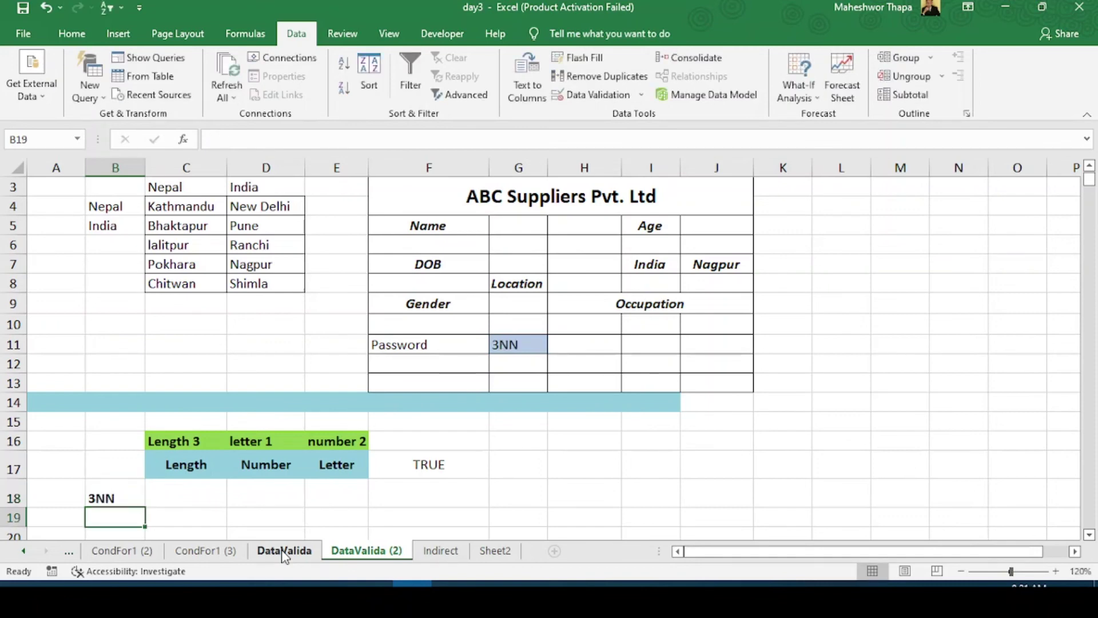
- Re-enter the Password cell G11's formula as =B18 so it links to the validated cell
left_click(131, 500)
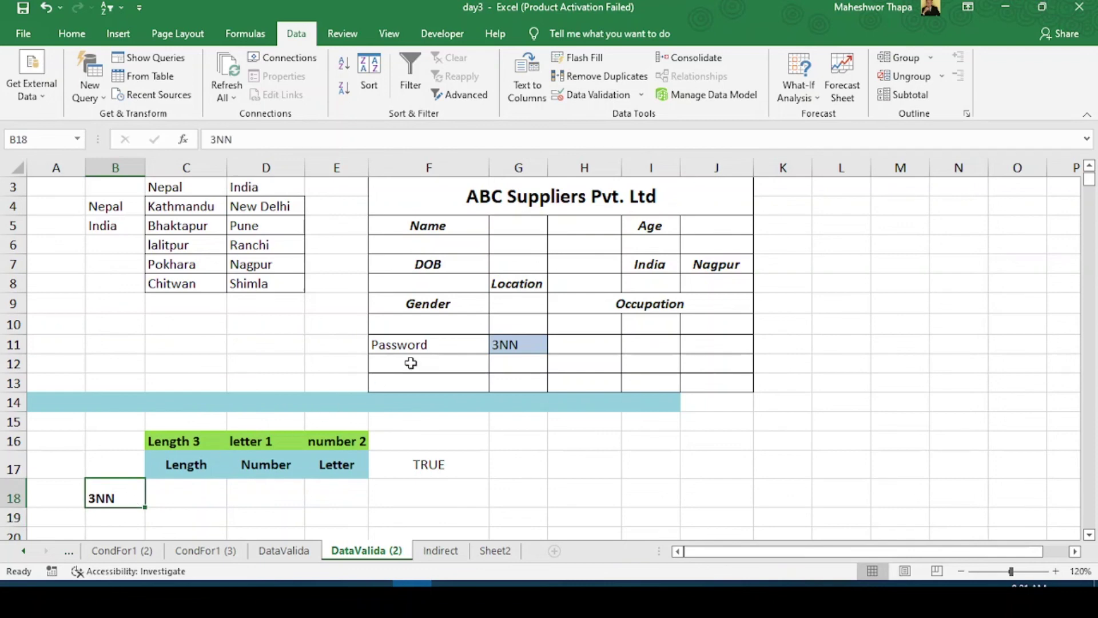
left_click(519, 350)
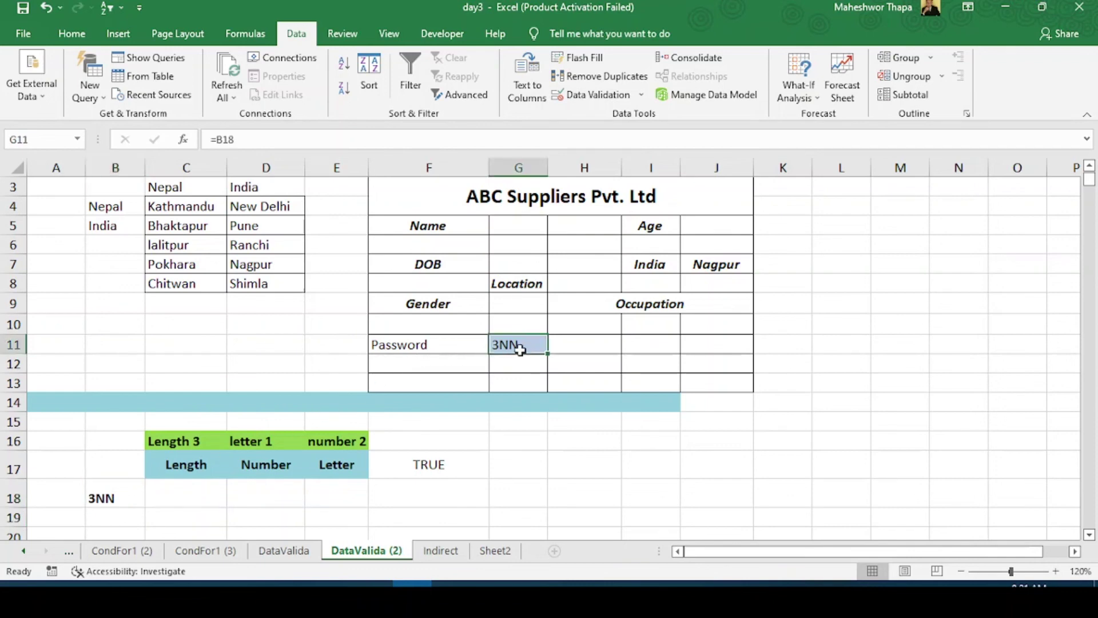
key("F2")
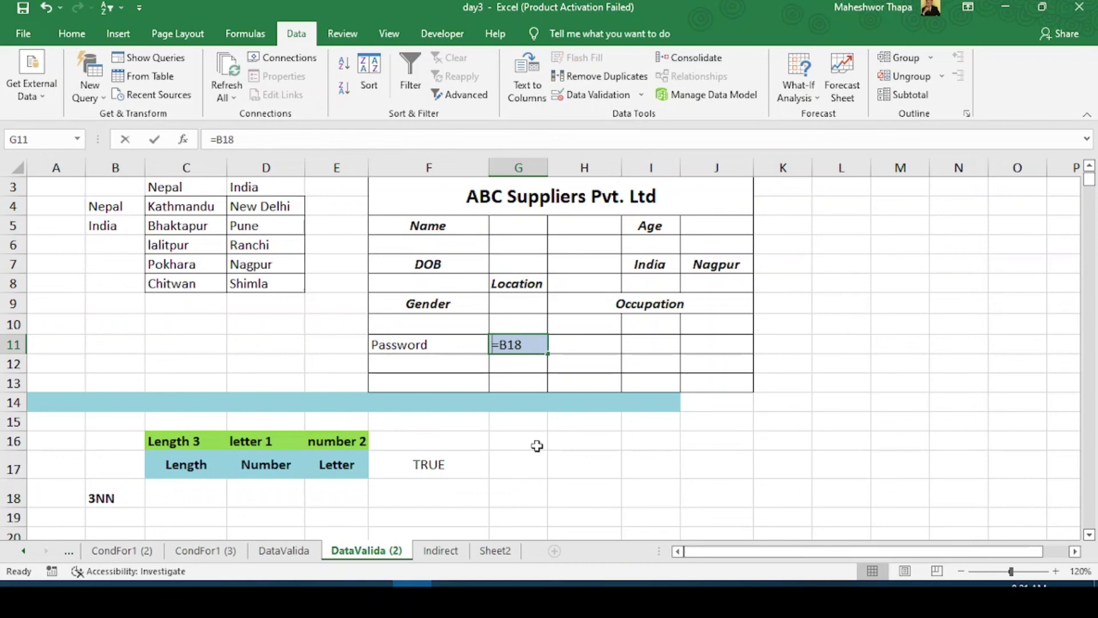
key("BackSpace")
key("BackSpace")
key("BackSpace")
left_click(126, 495)
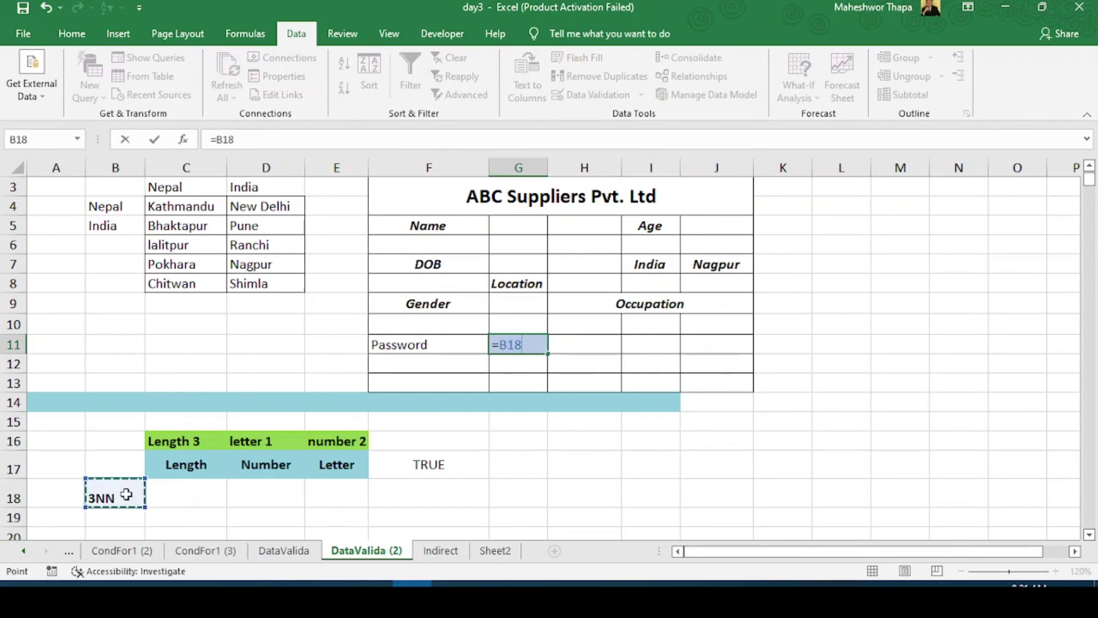
key("Return")
- Review the validated entry in B18, the linked Password cell G11 and the combined AND formula in F17
left_click(126, 495)
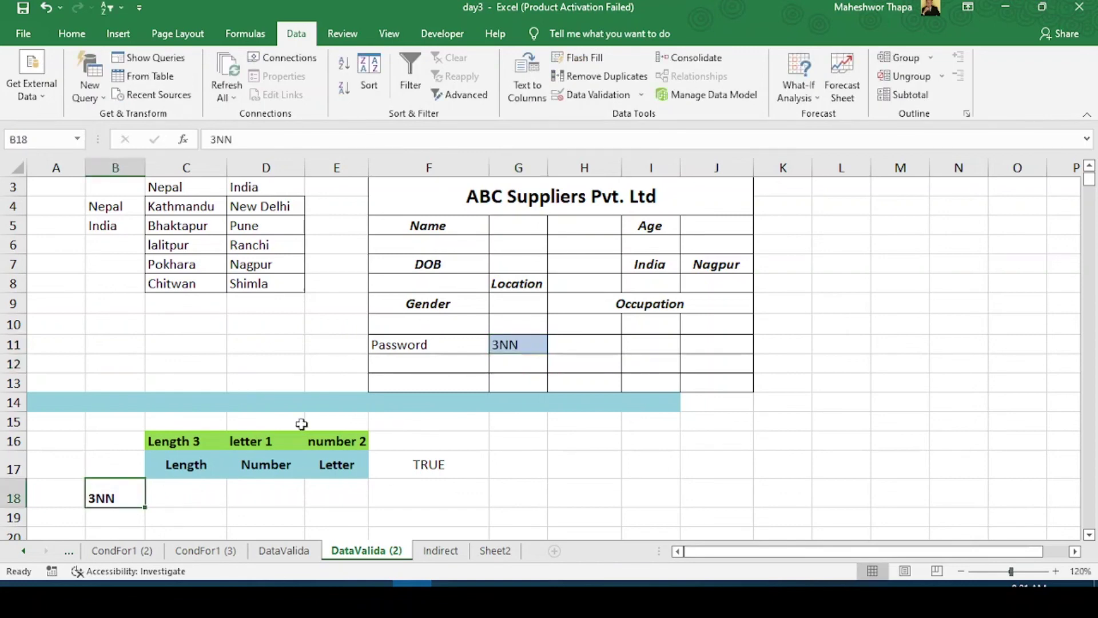
left_click(529, 343)
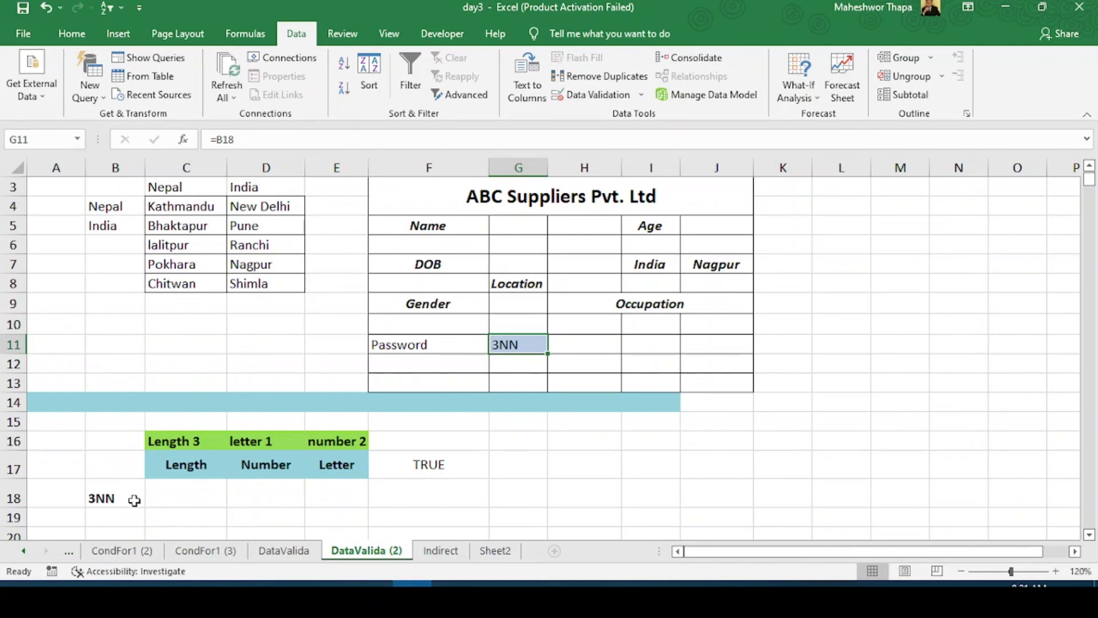
left_click(429, 465)
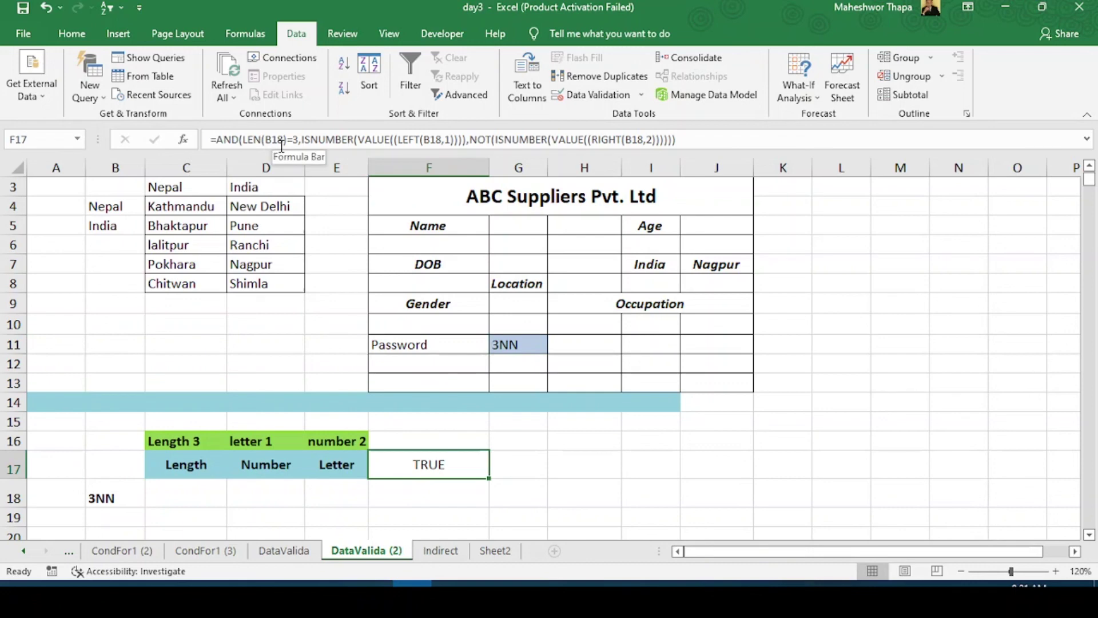